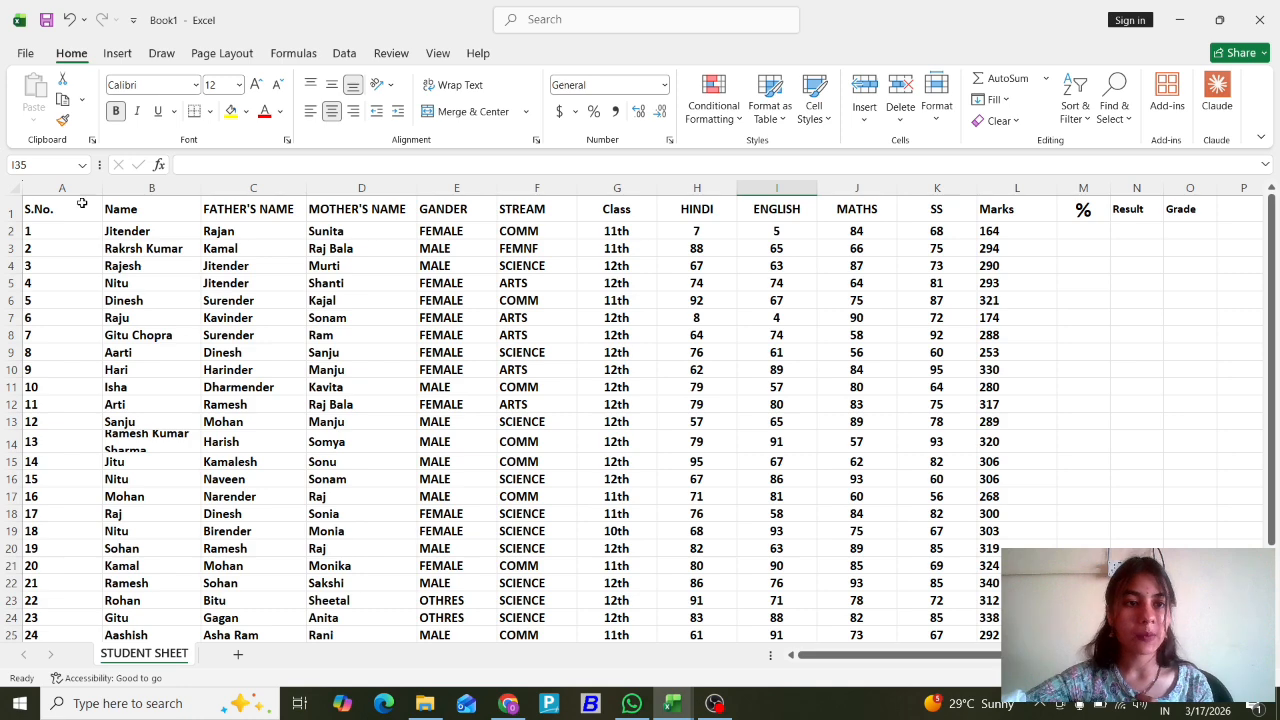
Examine the student table, from the personal details and class to the HINDI, ENGLISH, MATHS, SS and Marks columns.
left_click_drag(58, 207, 857, 530)
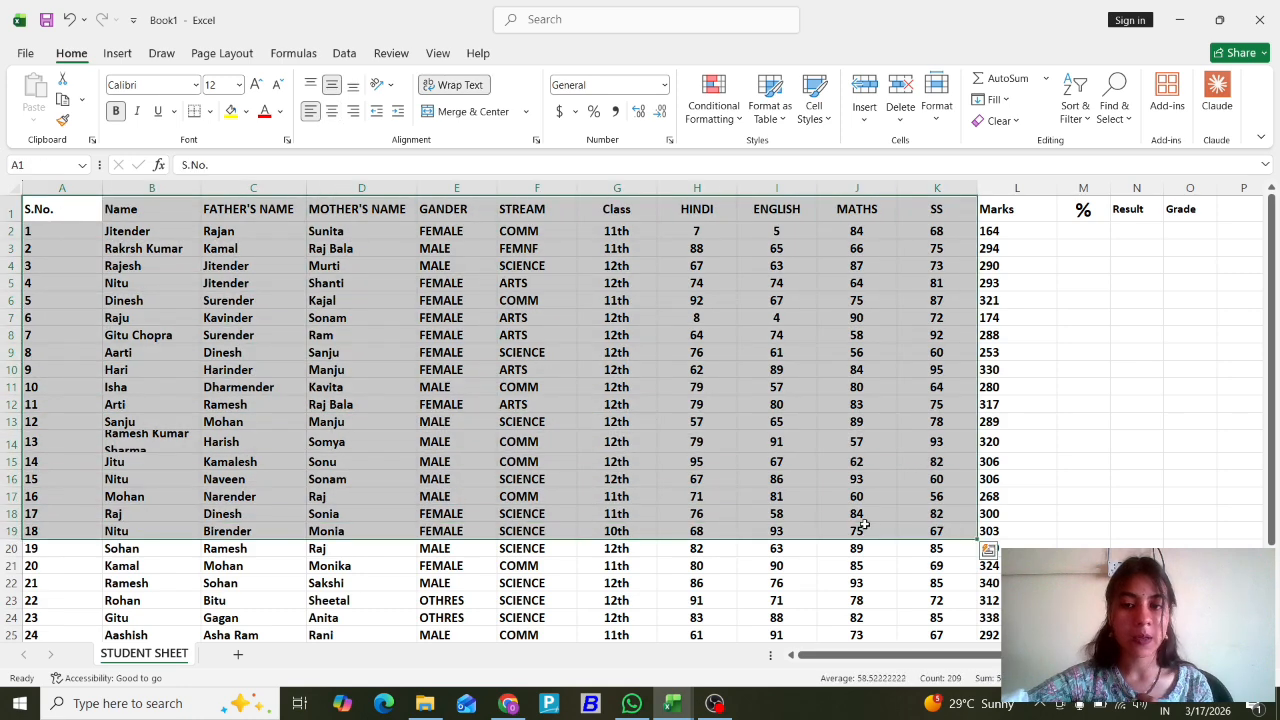
left_click(366, 565)
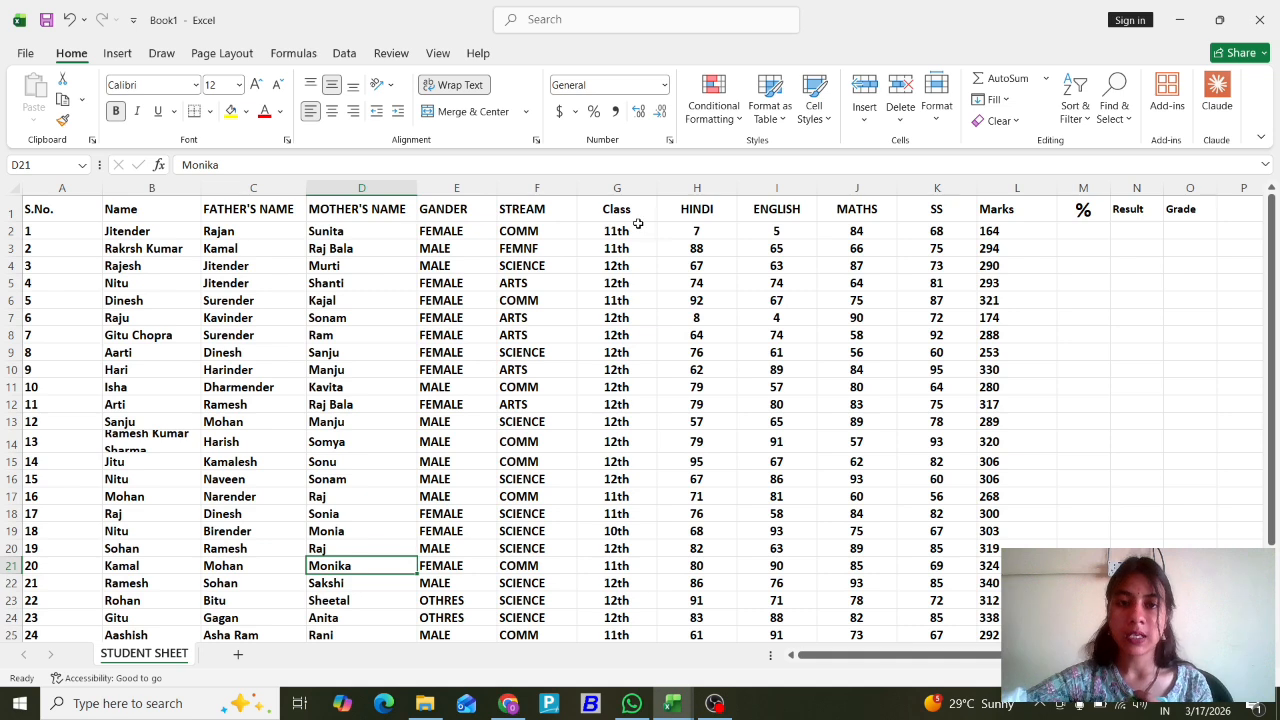
left_click_drag(640, 226, 659, 414)
left_click(710, 248)
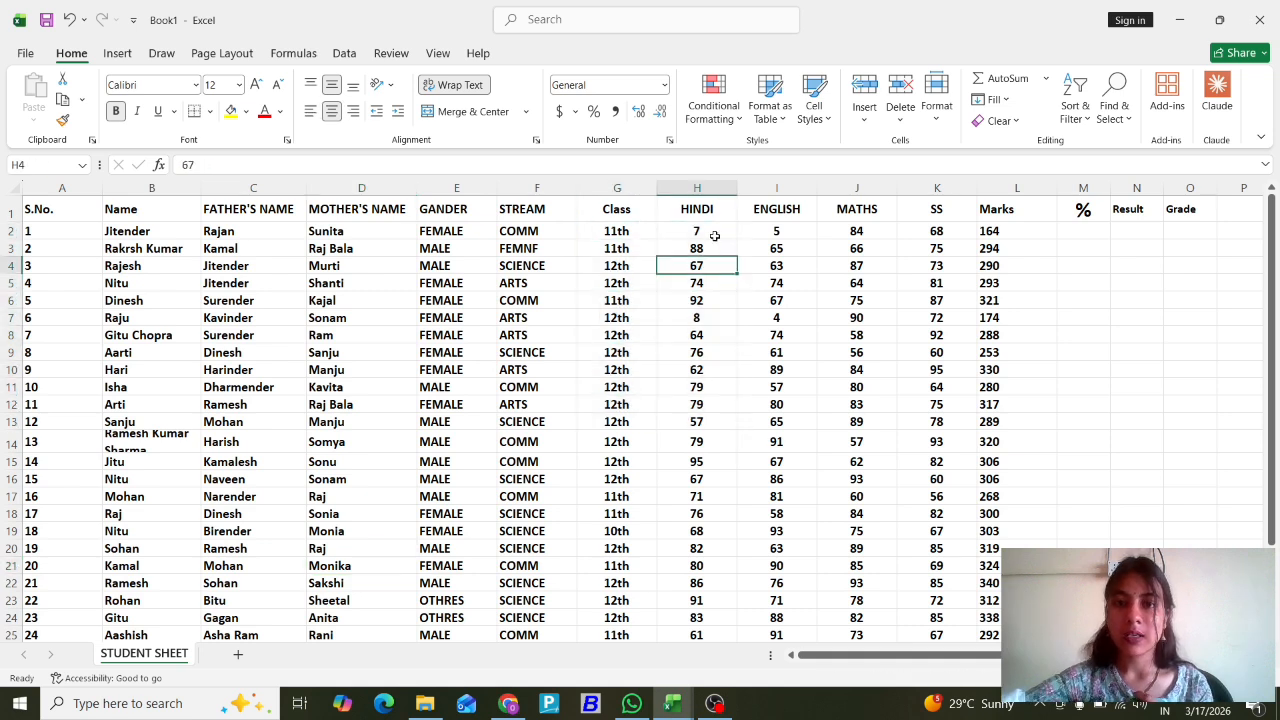
left_click_drag(700, 212, 940, 221)
left_click_drag(706, 248, 710, 414)
left_click_drag(787, 335, 789, 390)
left_click(1006, 216)
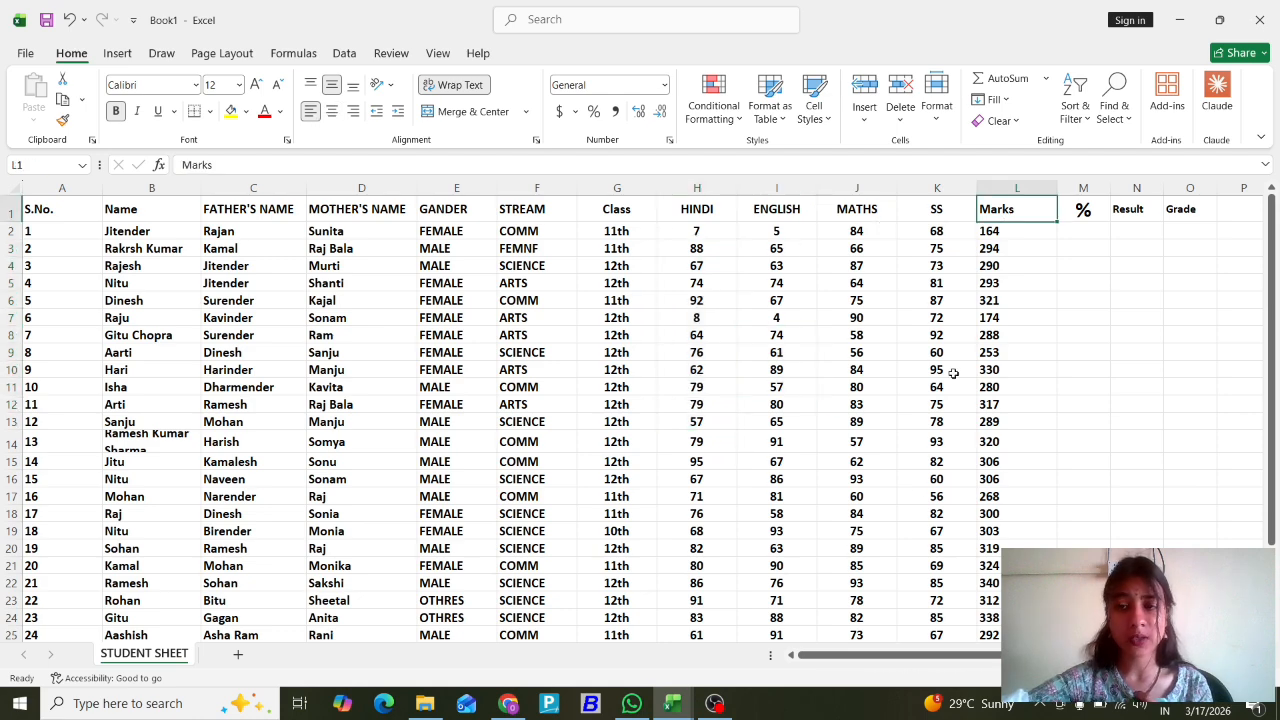
Clear the existing totals from the Marks column for all students, starting at L2.
left_click_drag(897, 656, 955, 654)
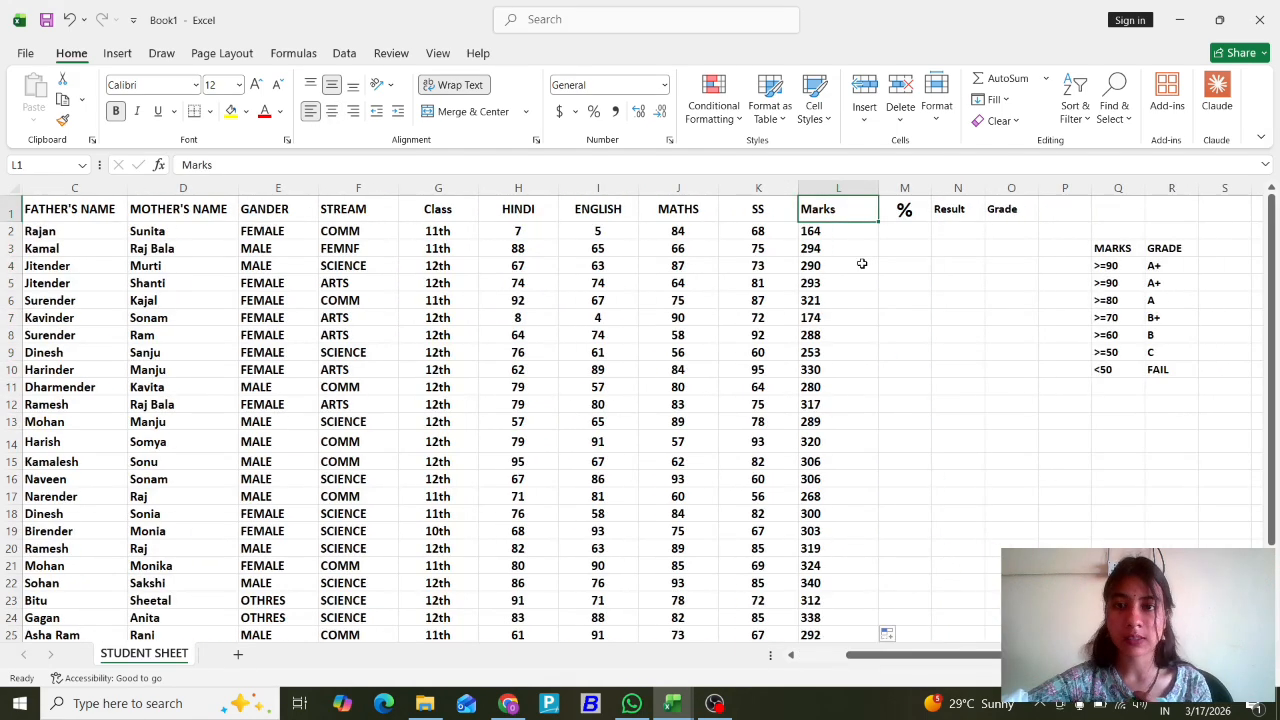
left_click_drag(840, 233, 850, 678)
key("ctrl+z")
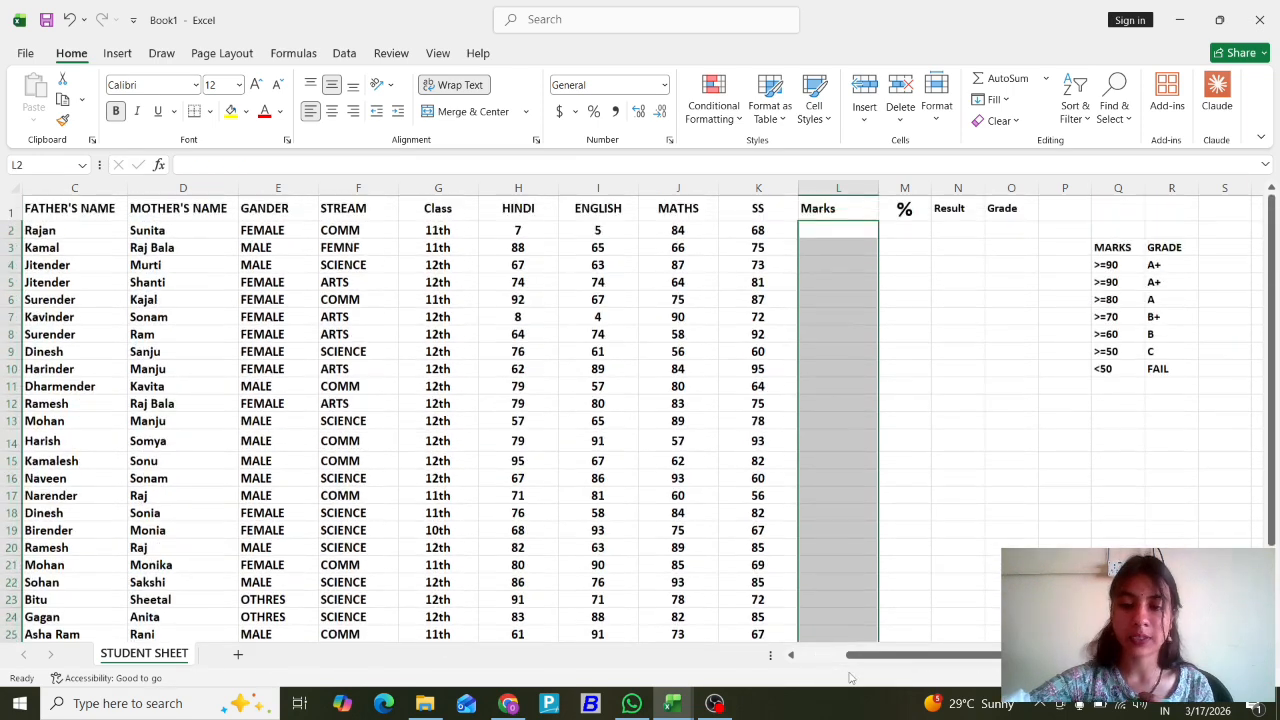
Total the first student's four subject marks in L2 with the formula =SUM(H2:K2).
left_click(834, 233)
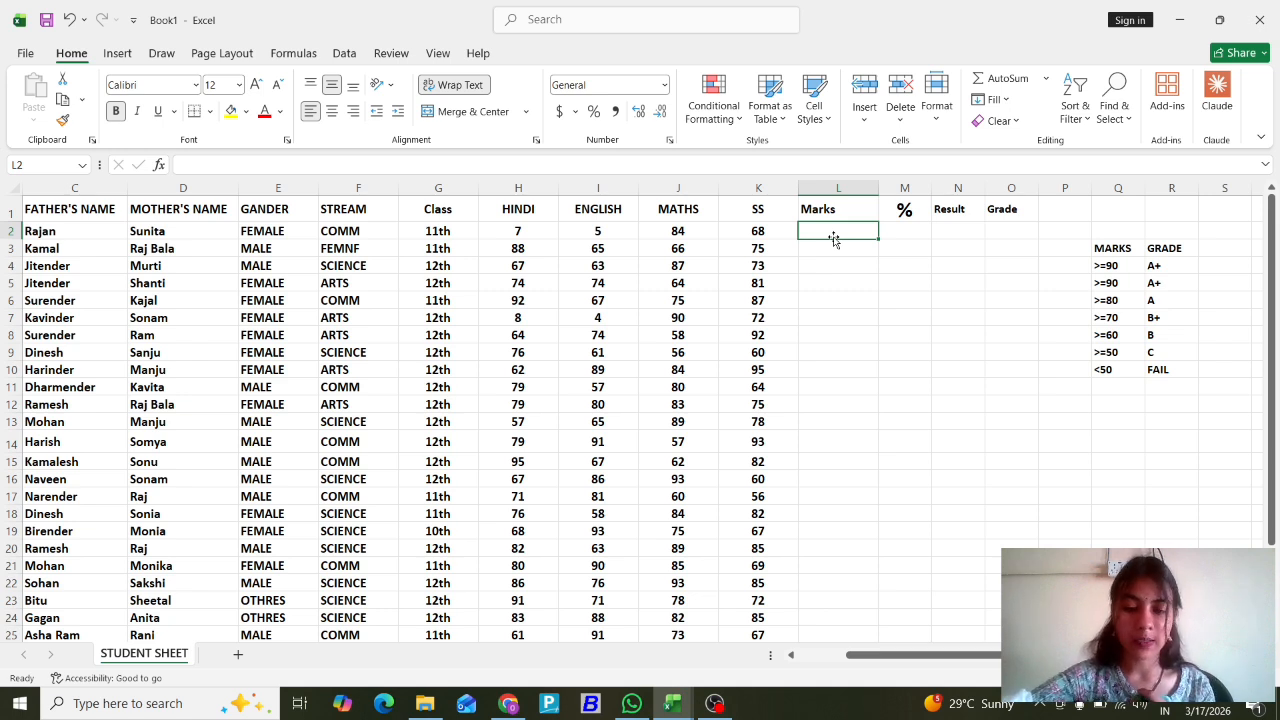
type("=")
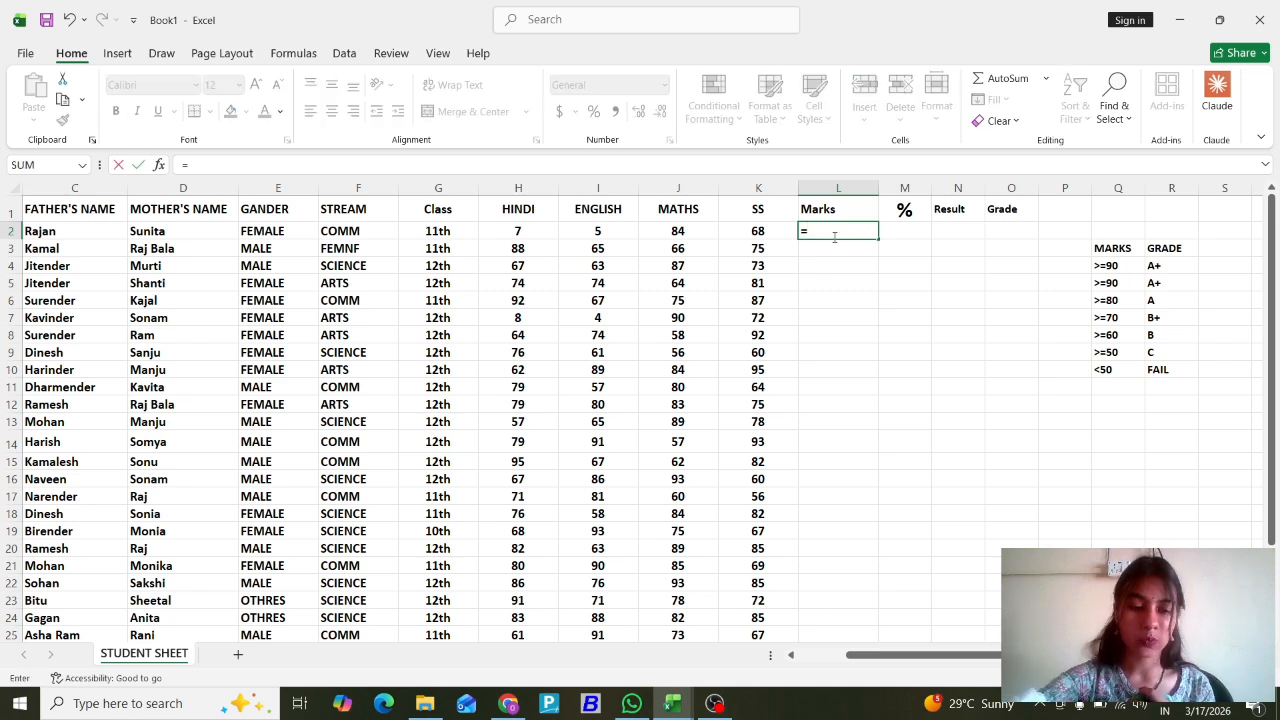
type("SUM")
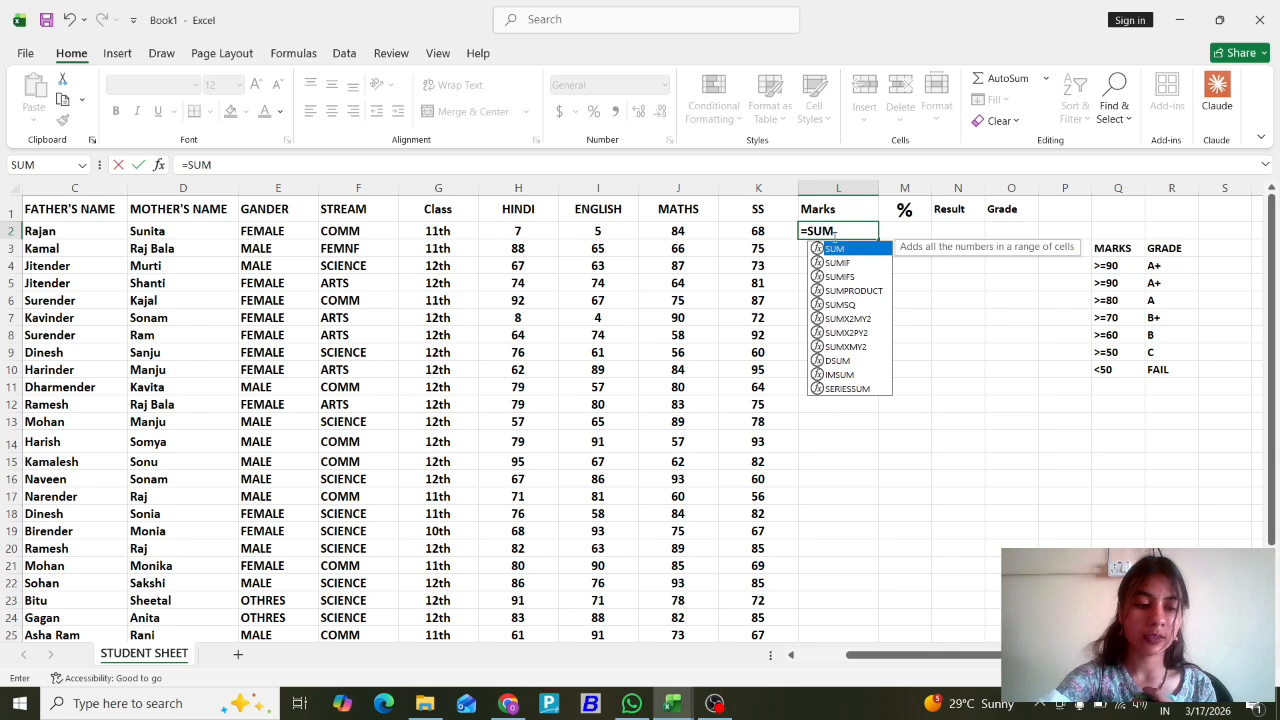
type("(")
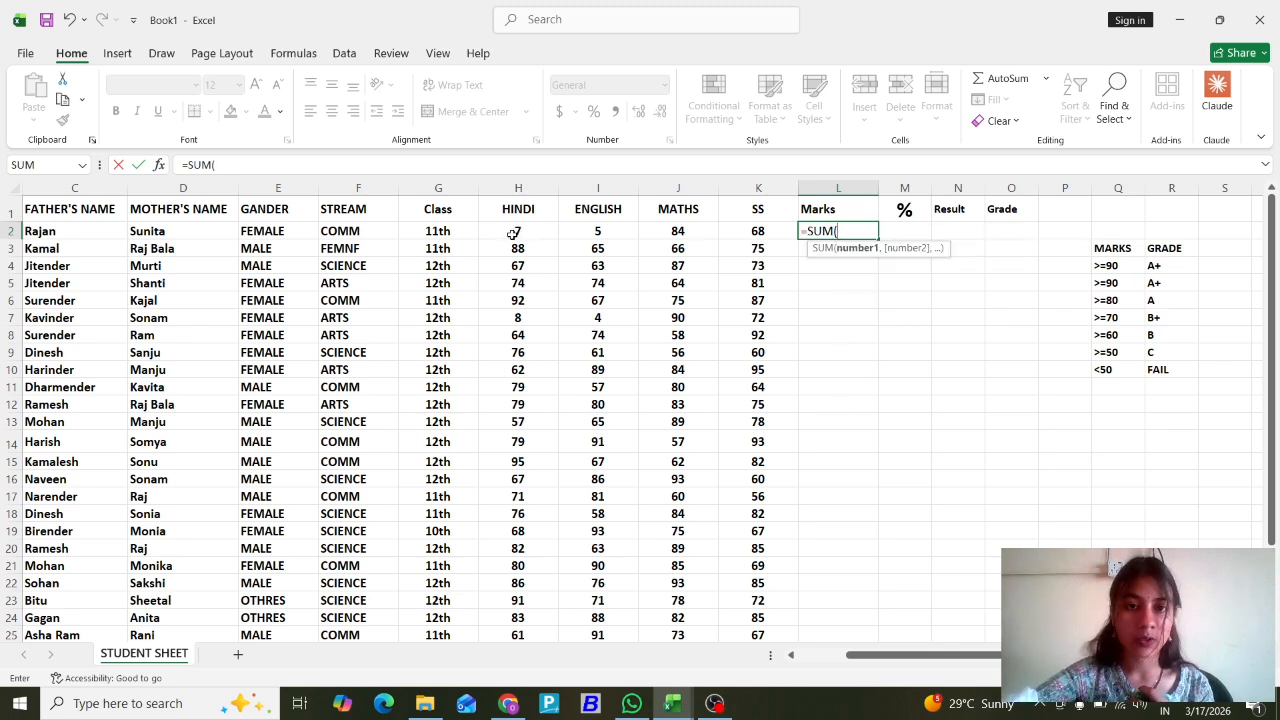
left_click_drag(506, 233, 750, 232)
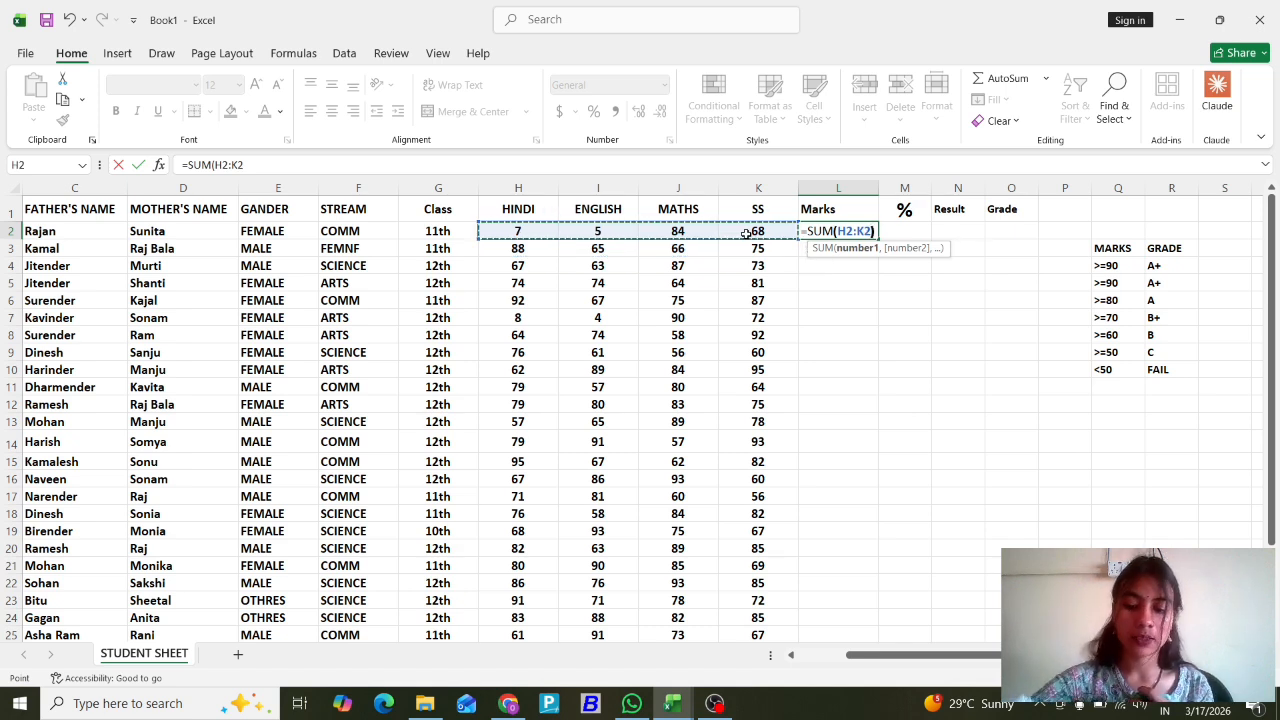
key("Return")
left_click(806, 231)
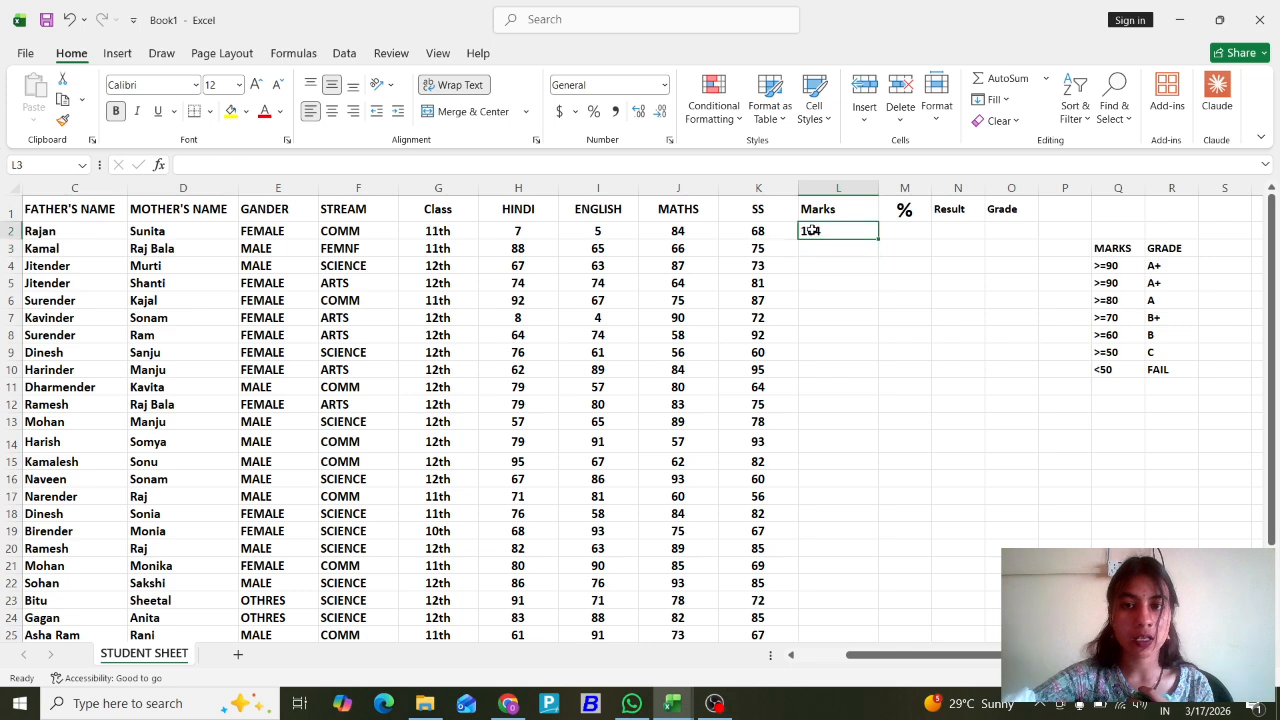
Examine the other students' subject marks and the empty Marks cells below L2.
left_click_drag(515, 231, 516, 578)
left_click(844, 232)
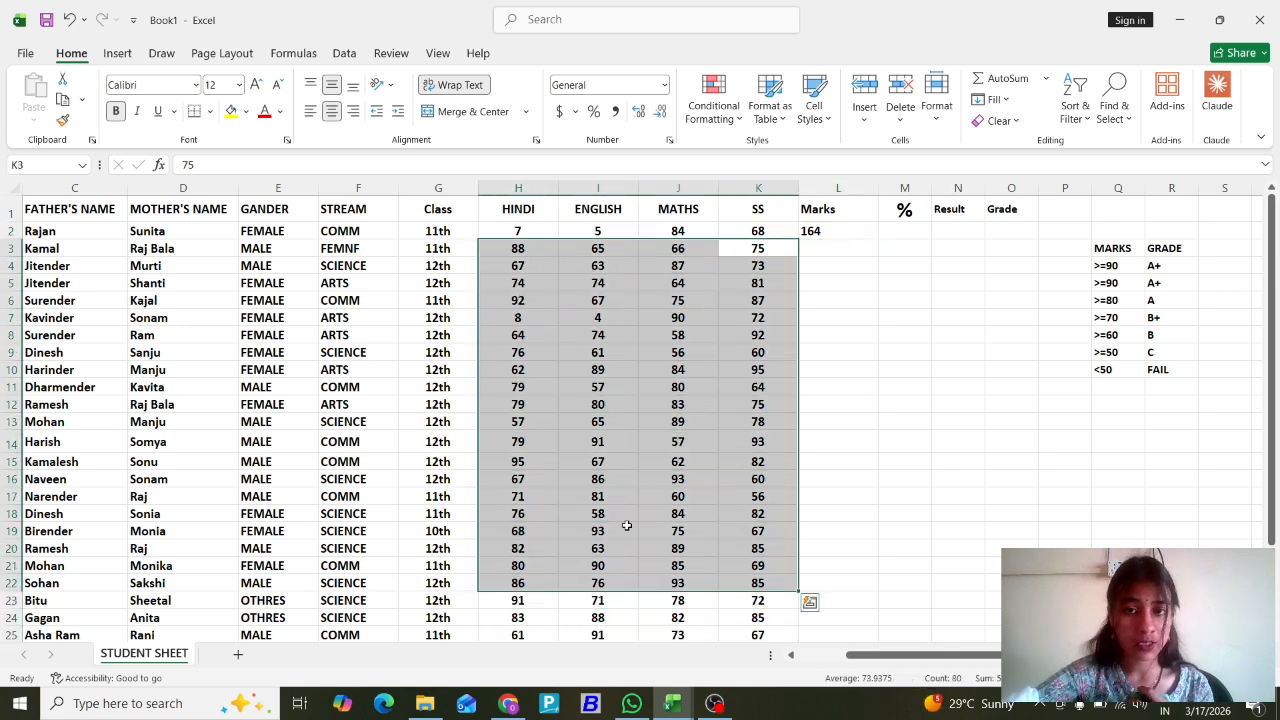
left_click(836, 247)
key("Down")
key("Down")
key("Down")
key("Down")
key("Down")
key("Down")
key("Down")
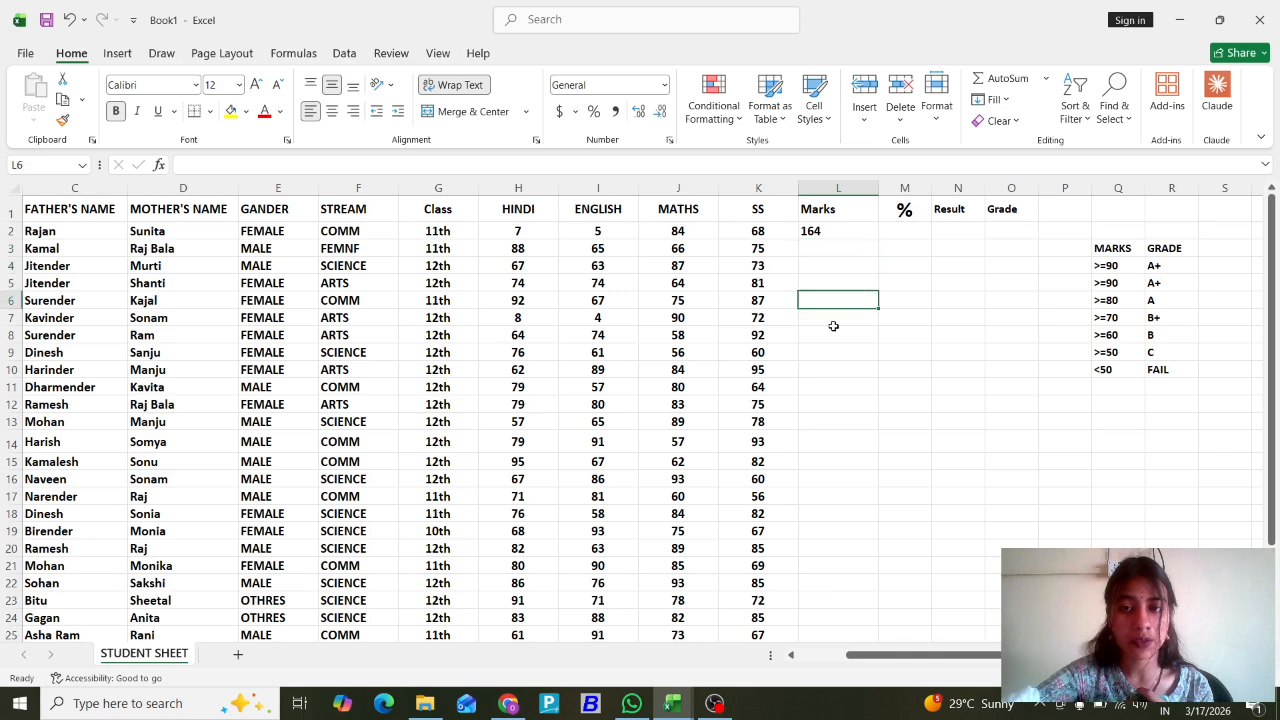
Fill the SUM formula from L2 down the Marks column to L31 and check the filled totals.
left_click(828, 231)
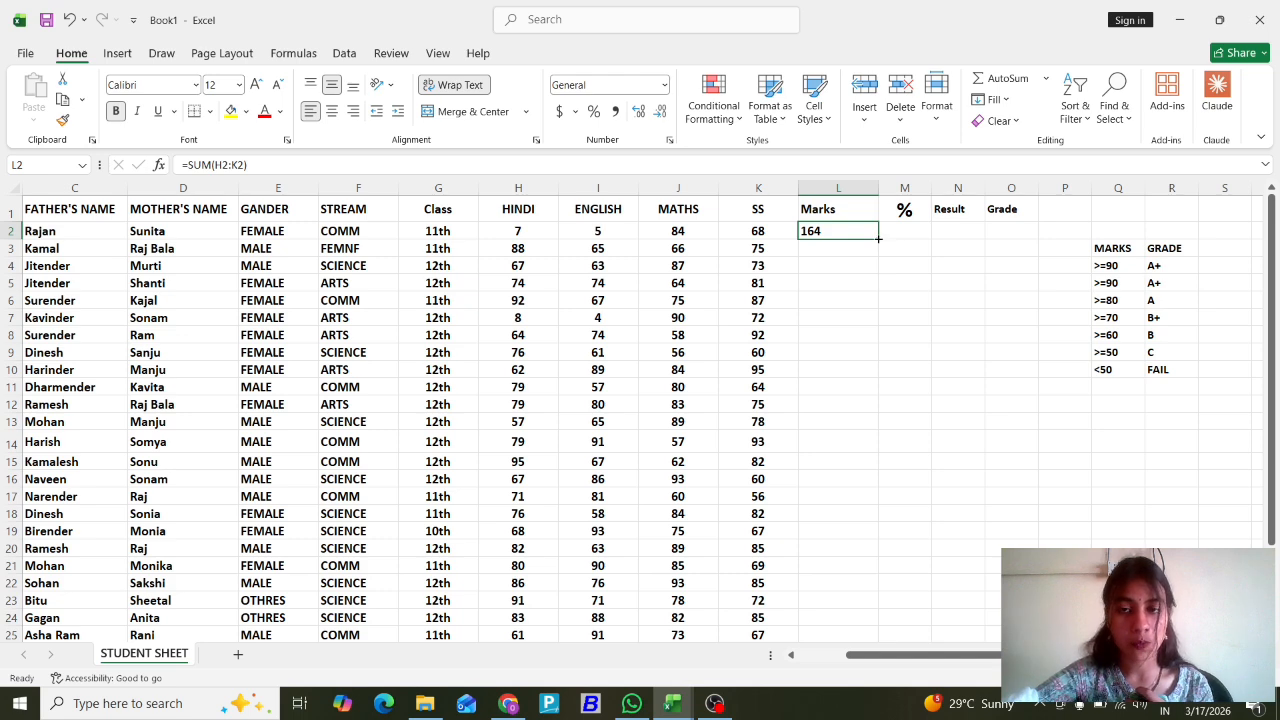
double_click(878, 238)
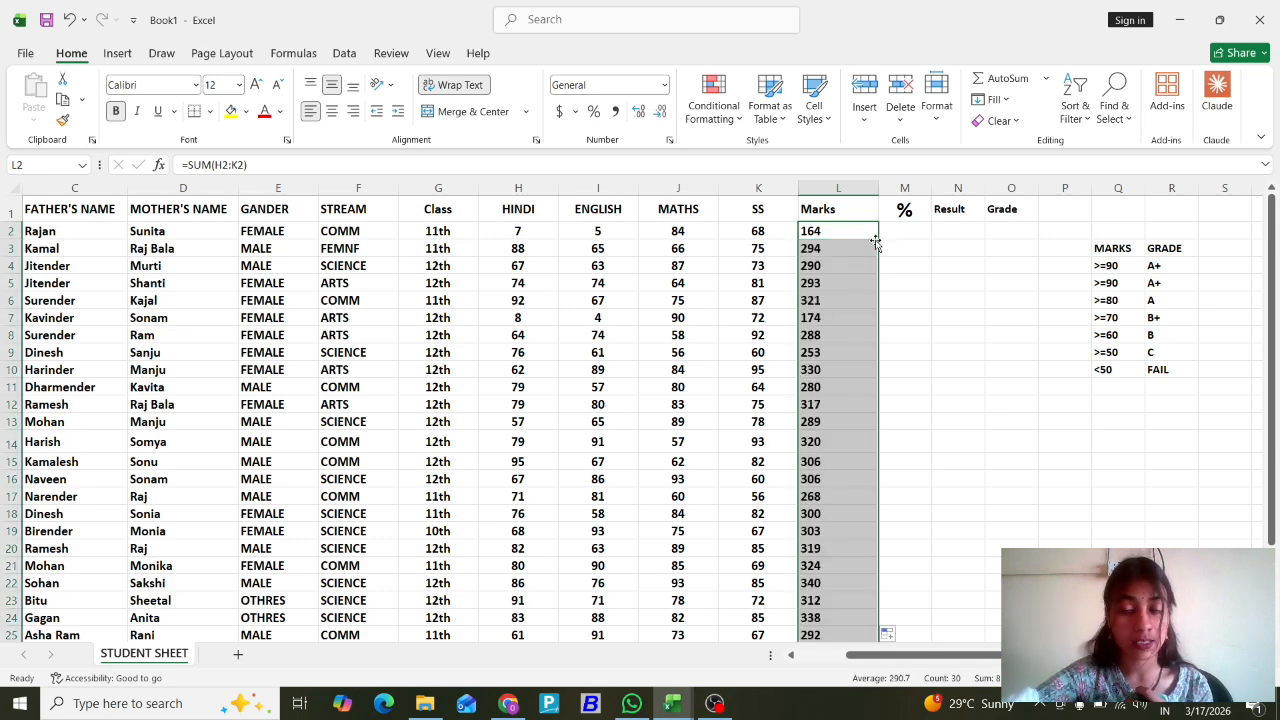
scroll(870, 277, "down", 4)
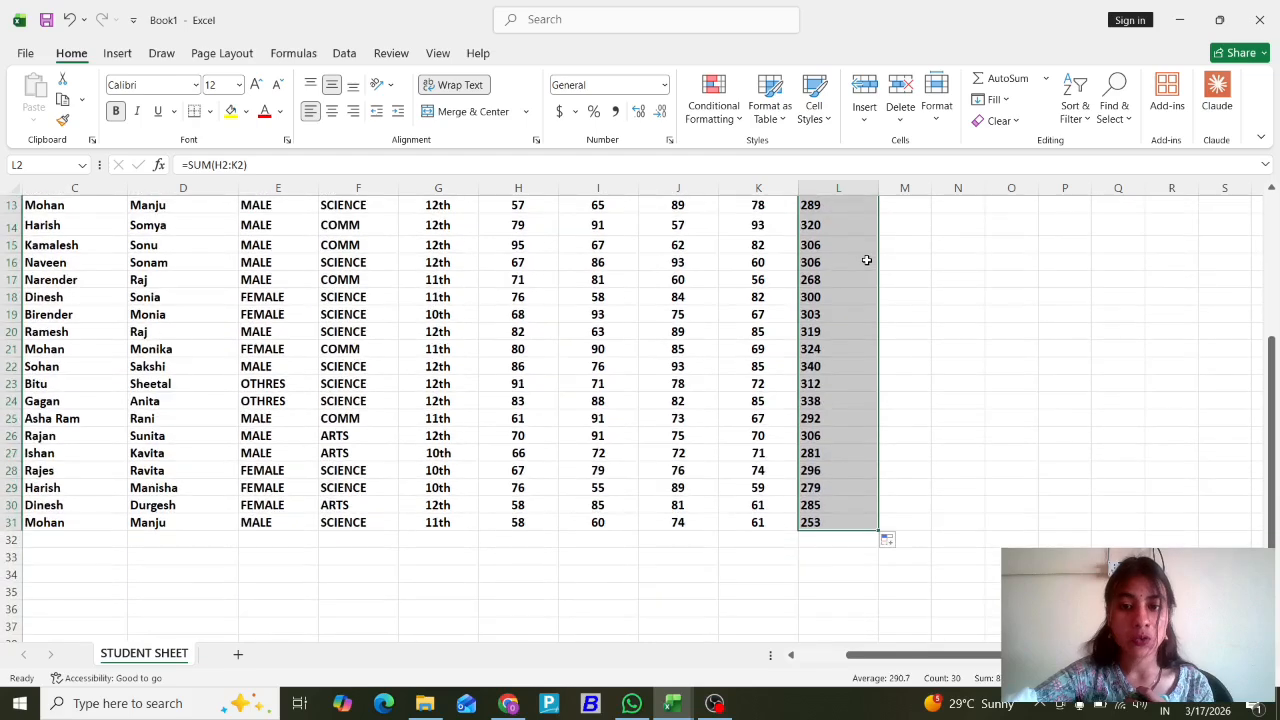
scroll(812, 330, "up", 3)
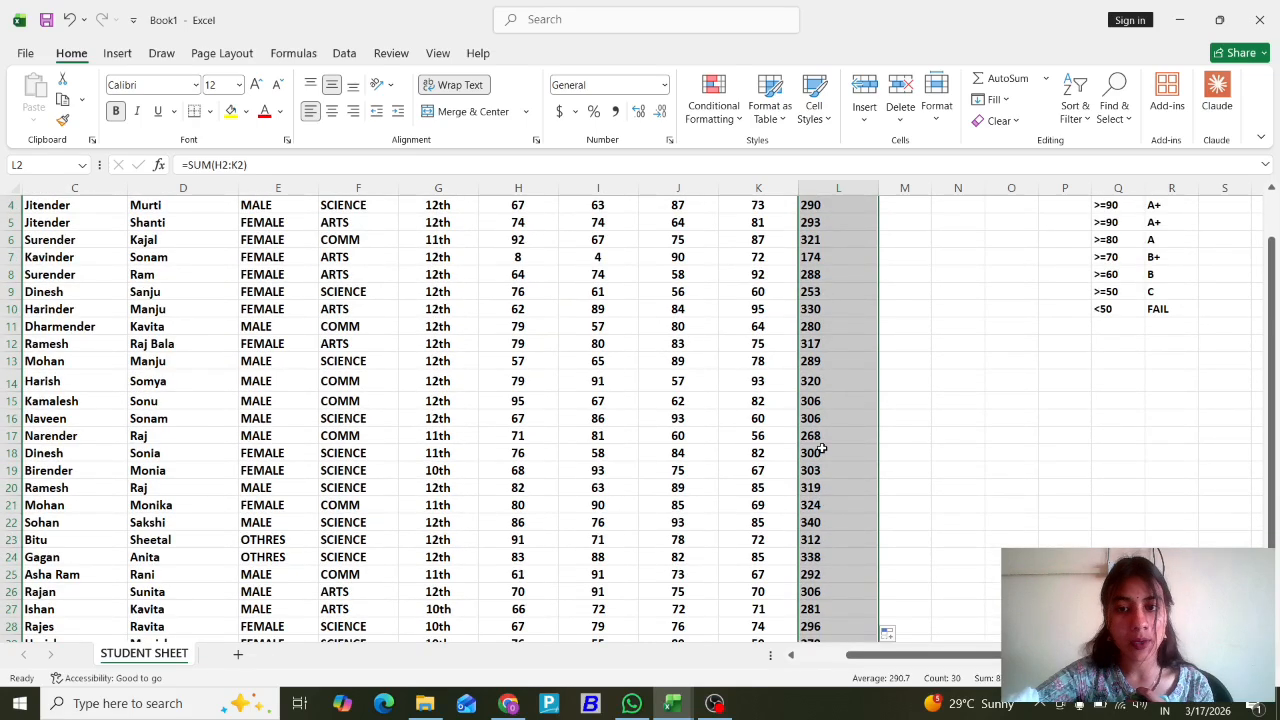
scroll(820, 448, "up", 1)
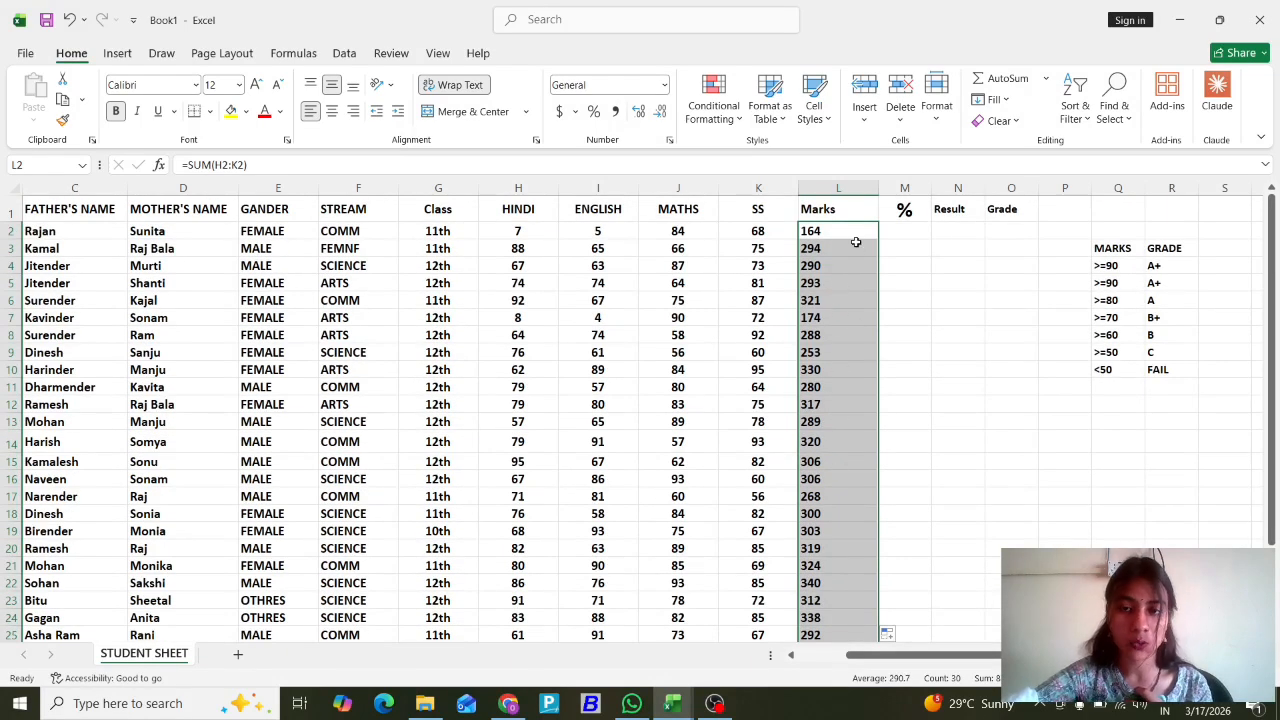
left_click(738, 270)
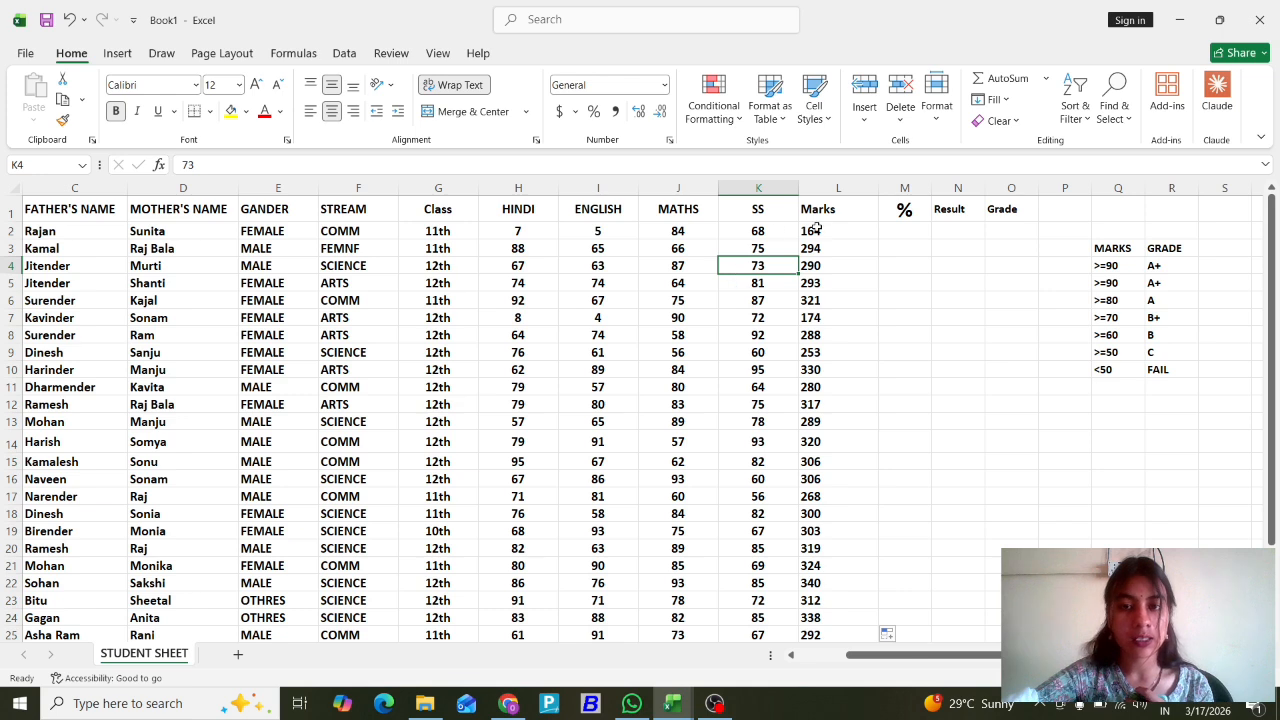
left_click_drag(820, 231, 826, 495)
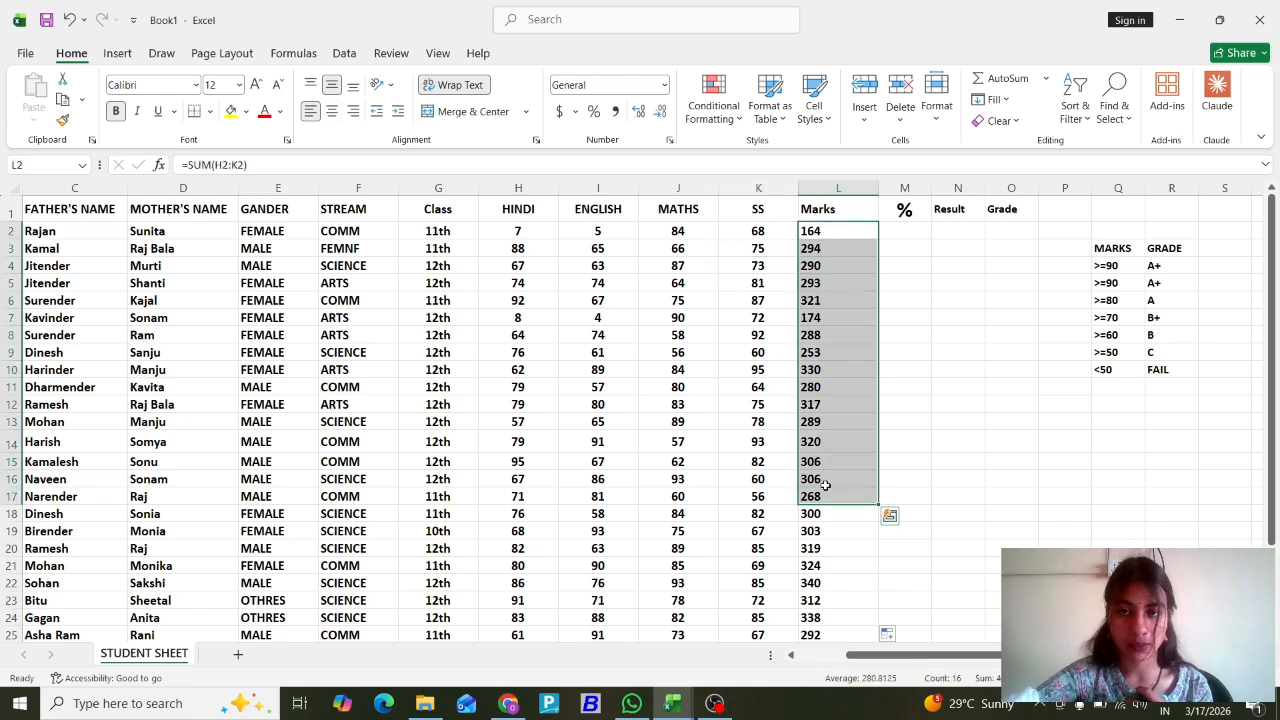
Calculate the first student's percentage in M2 with the formula =L2/400*100.
left_click(912, 244)
left_click(906, 230)
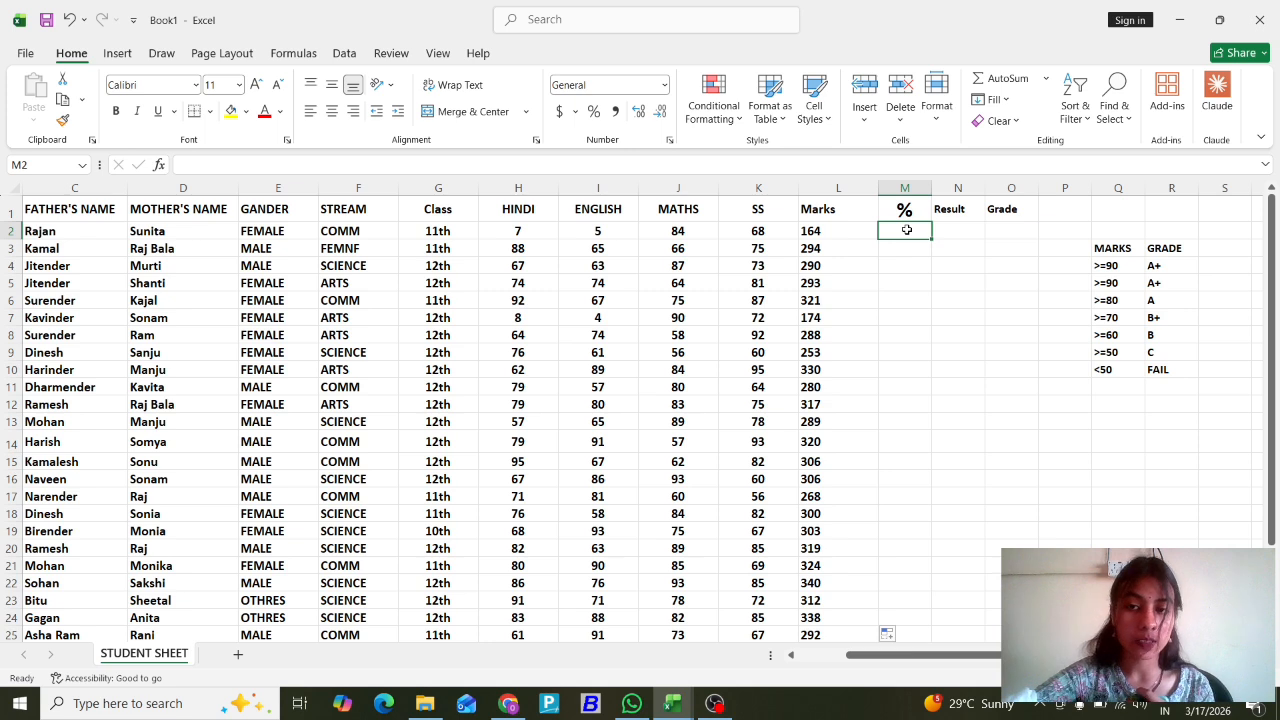
left_click(893, 252)
left_click(892, 233)
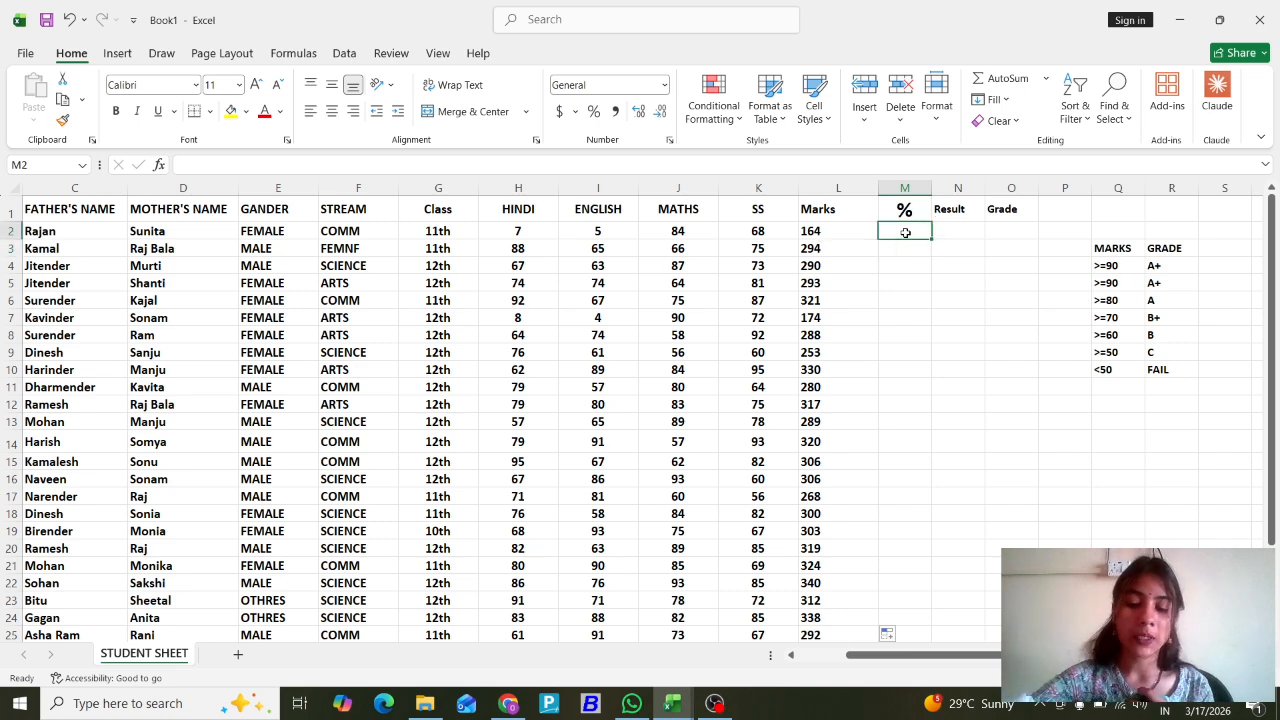
type("=")
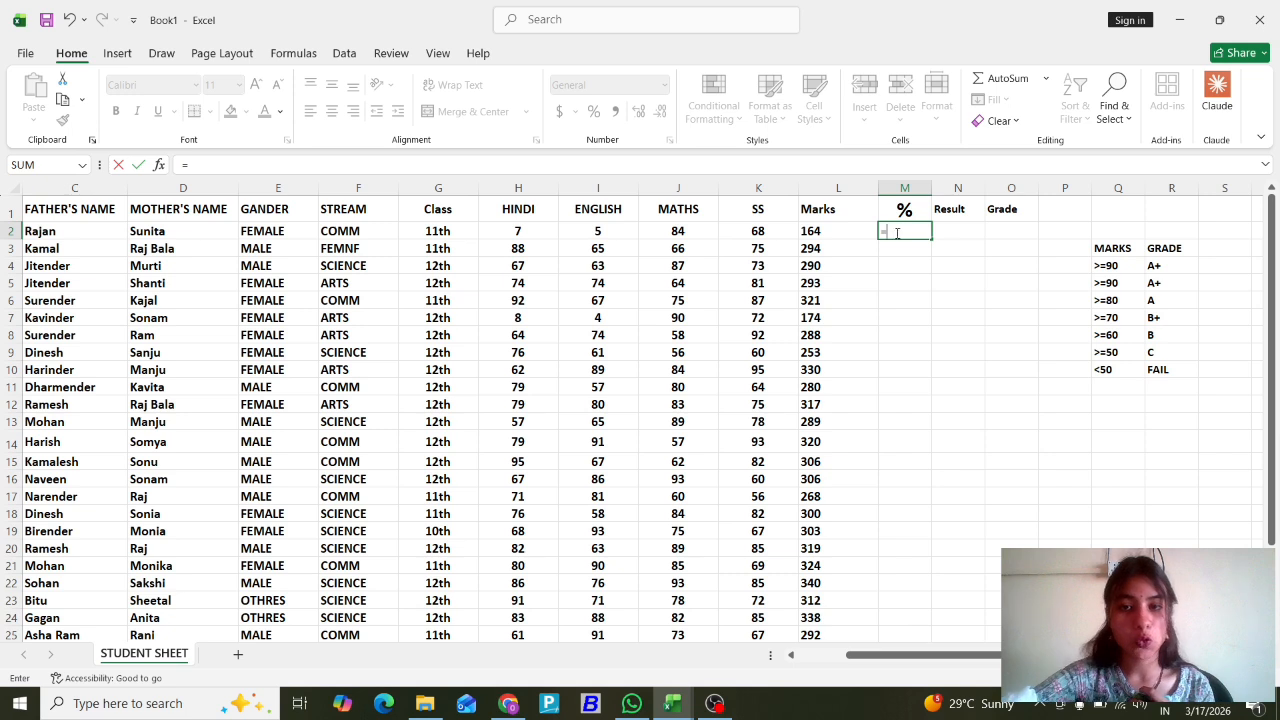
left_click(820, 231)
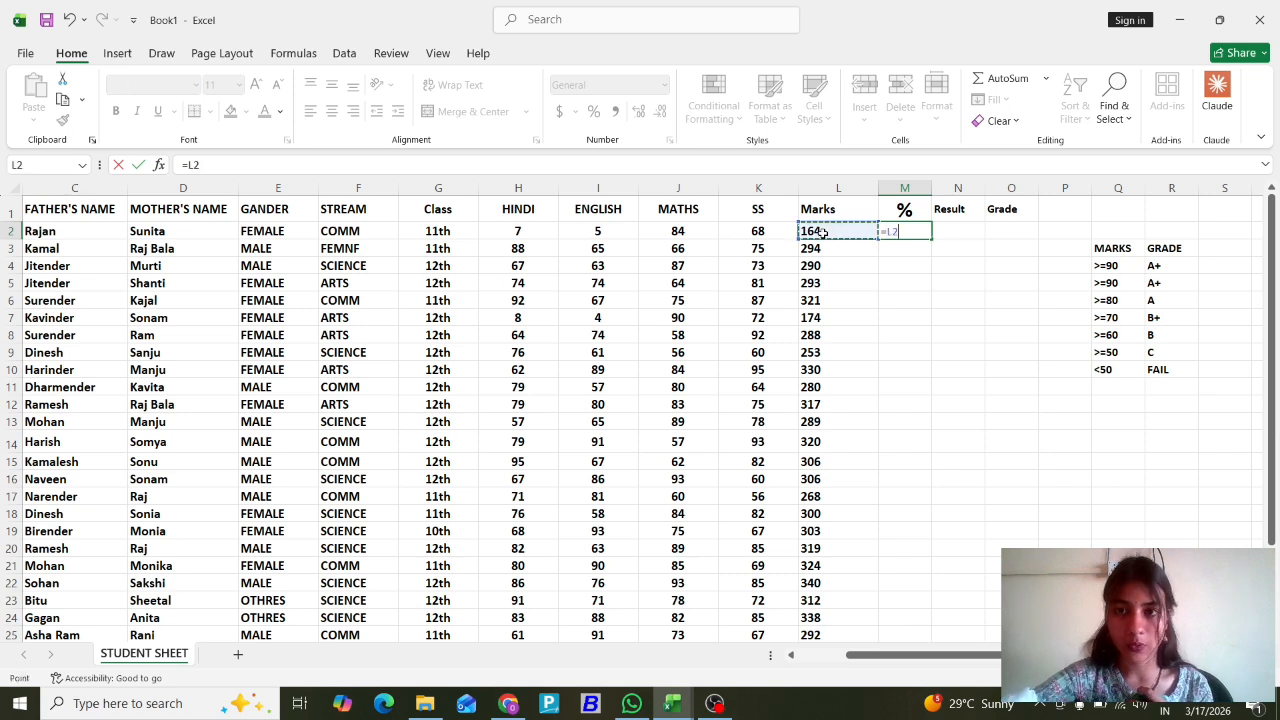
type("/")
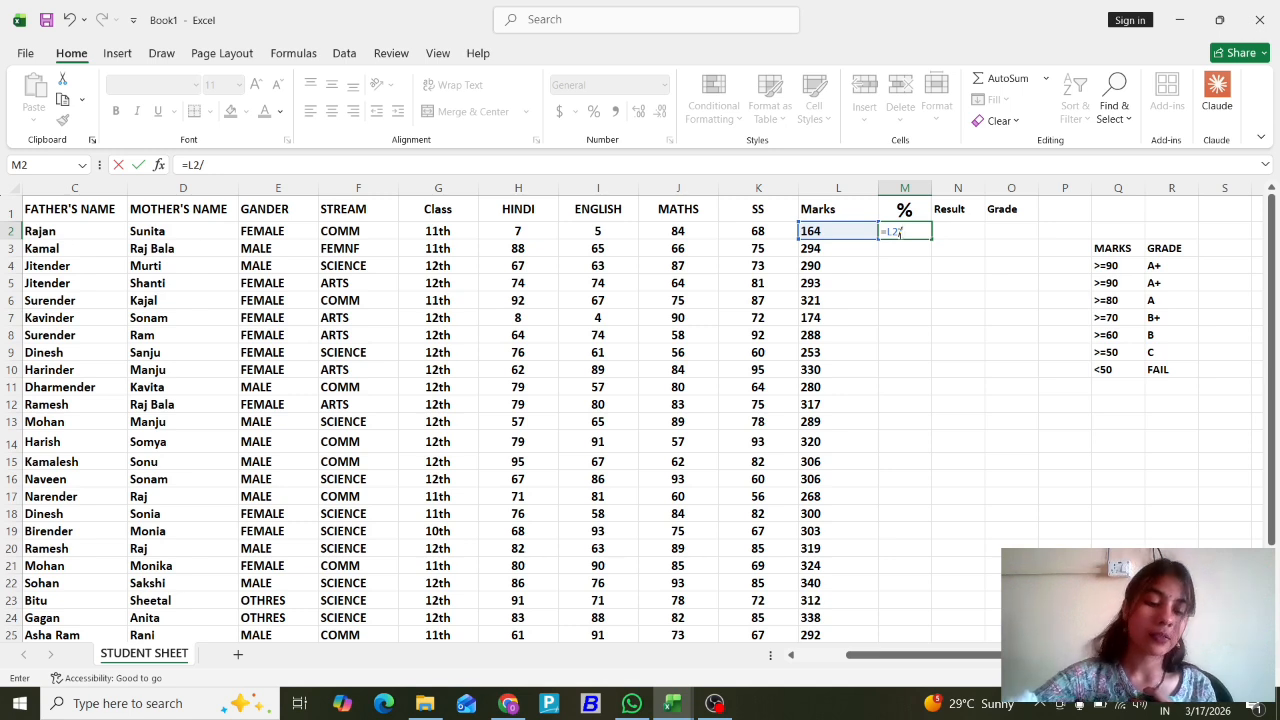
type("4")
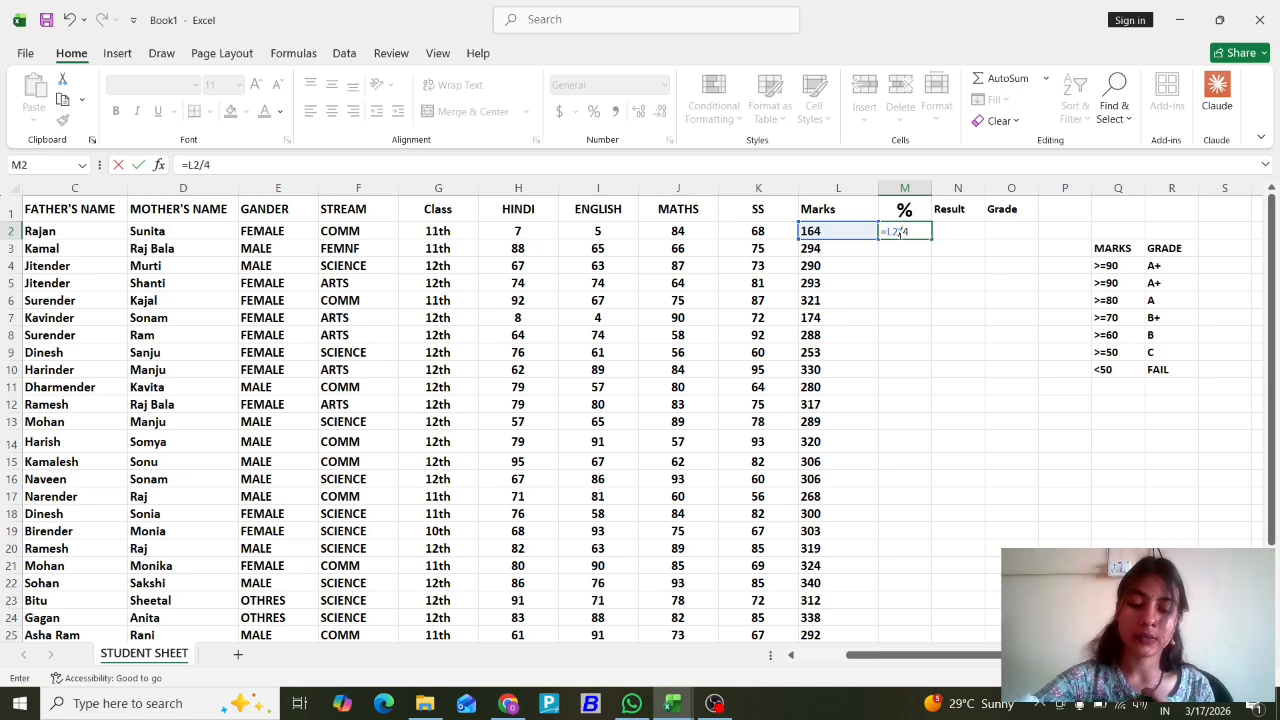
type("00")
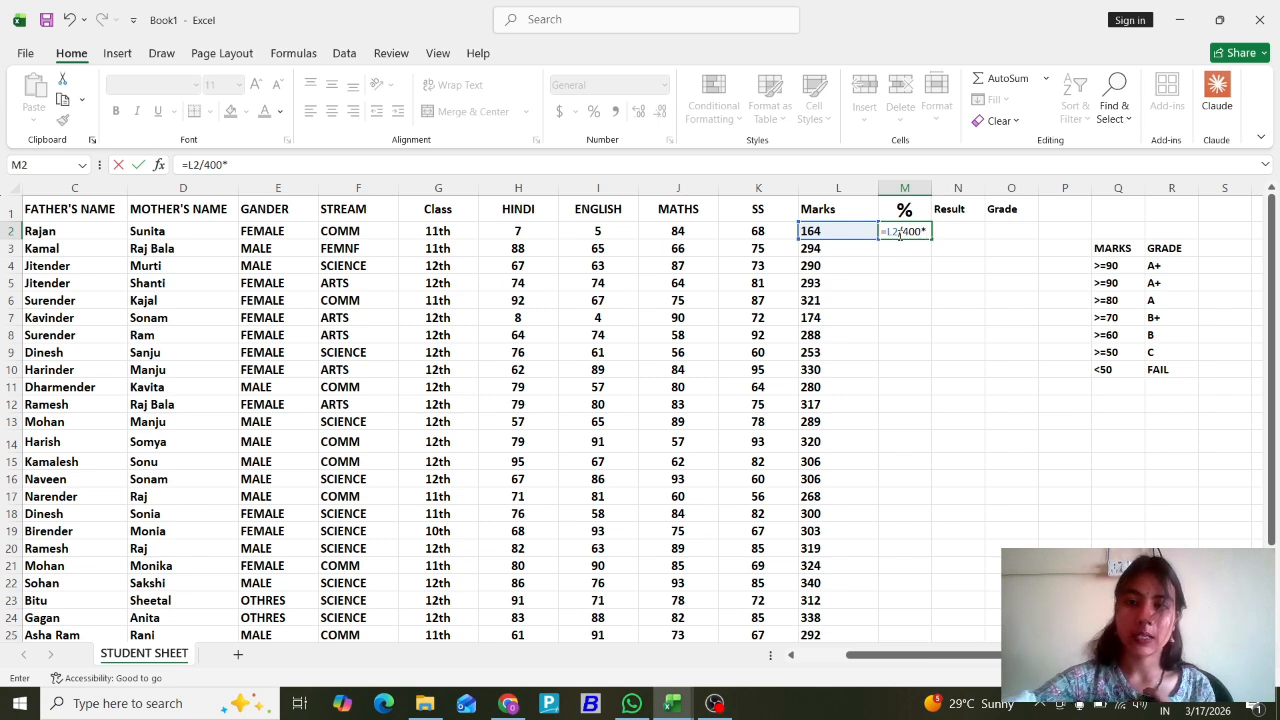
type("*")
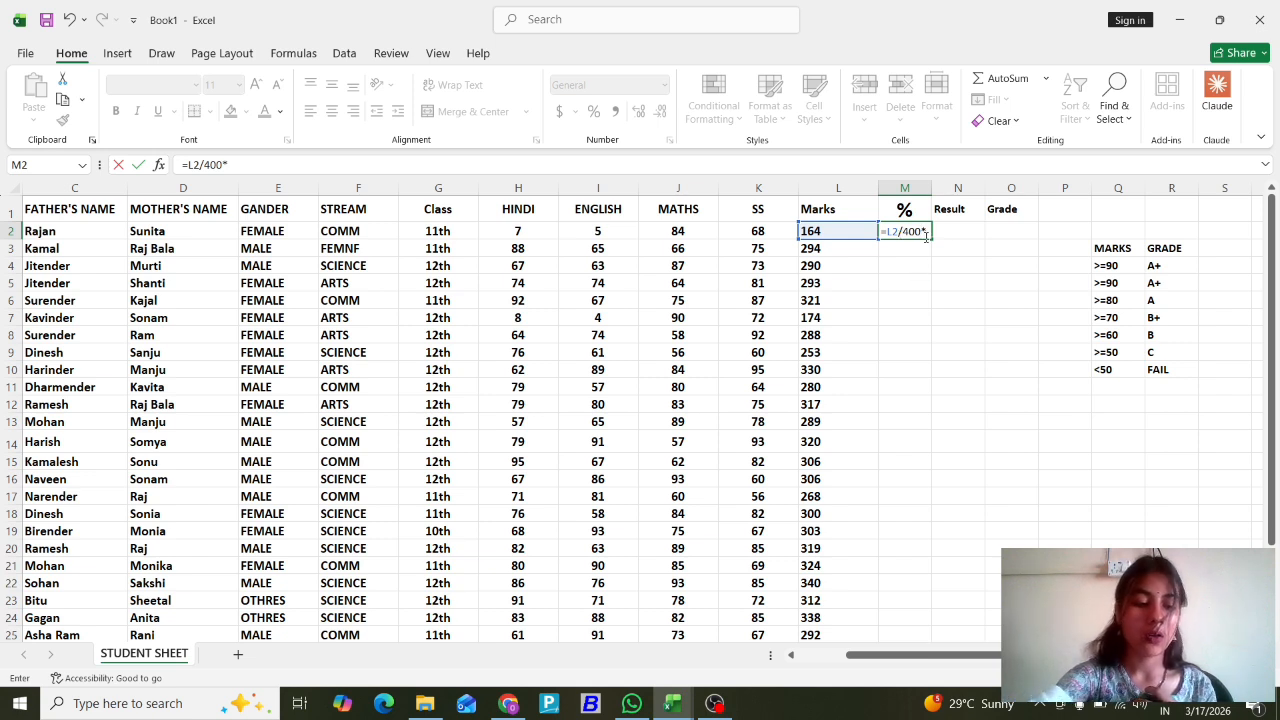
type("100")
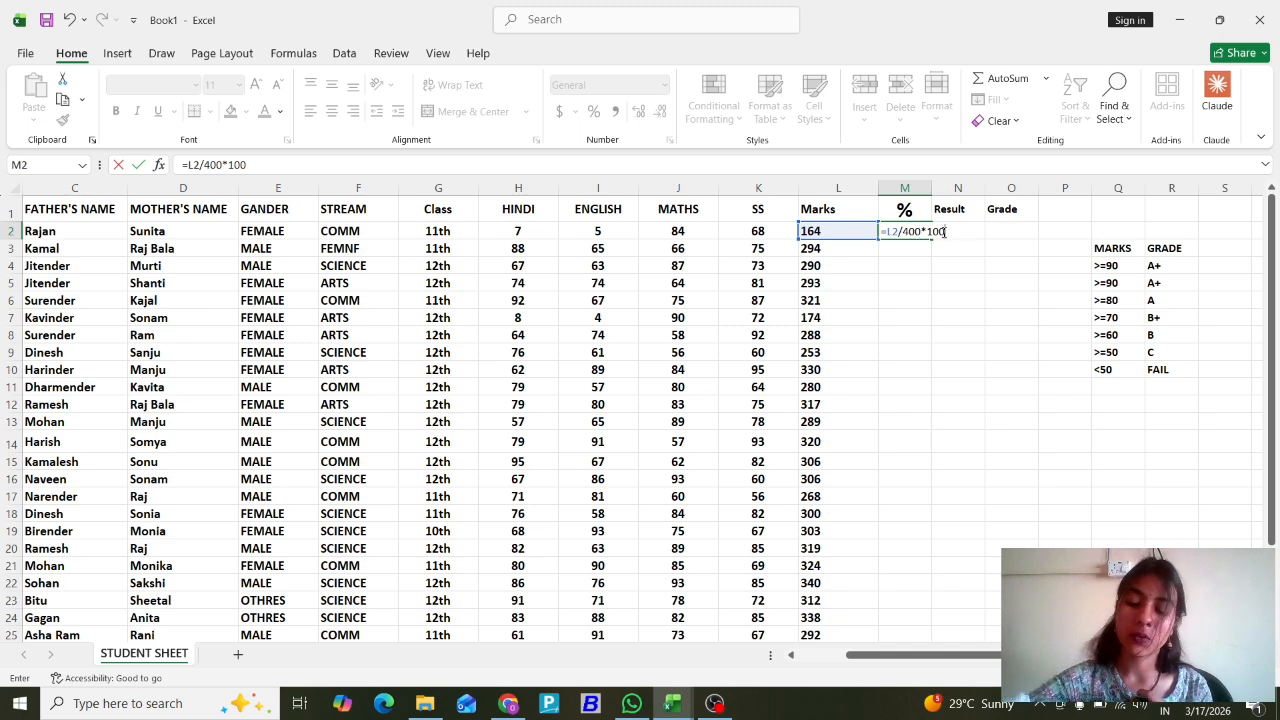
key("Return")
type("\\")
key("BackSpace")
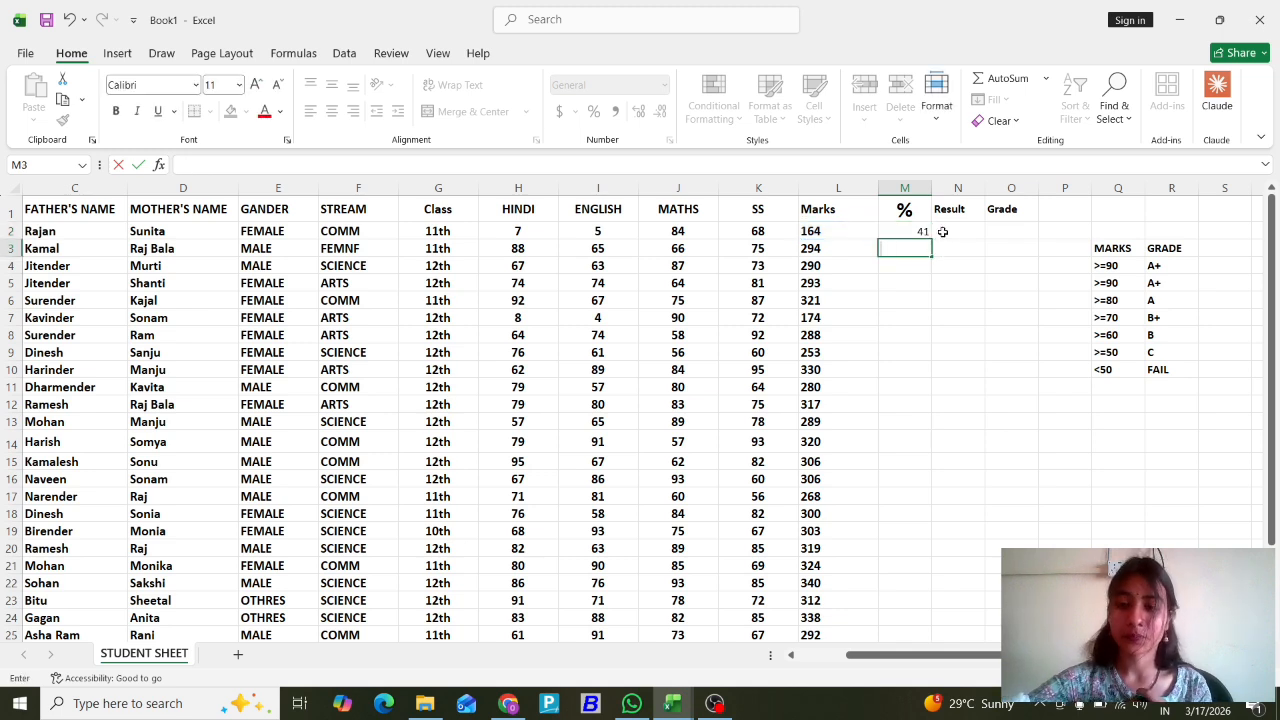
Calculate the second student's percentage in M3 with the formula =L3/400*100.
left_click(920, 232)
left_click(920, 246)
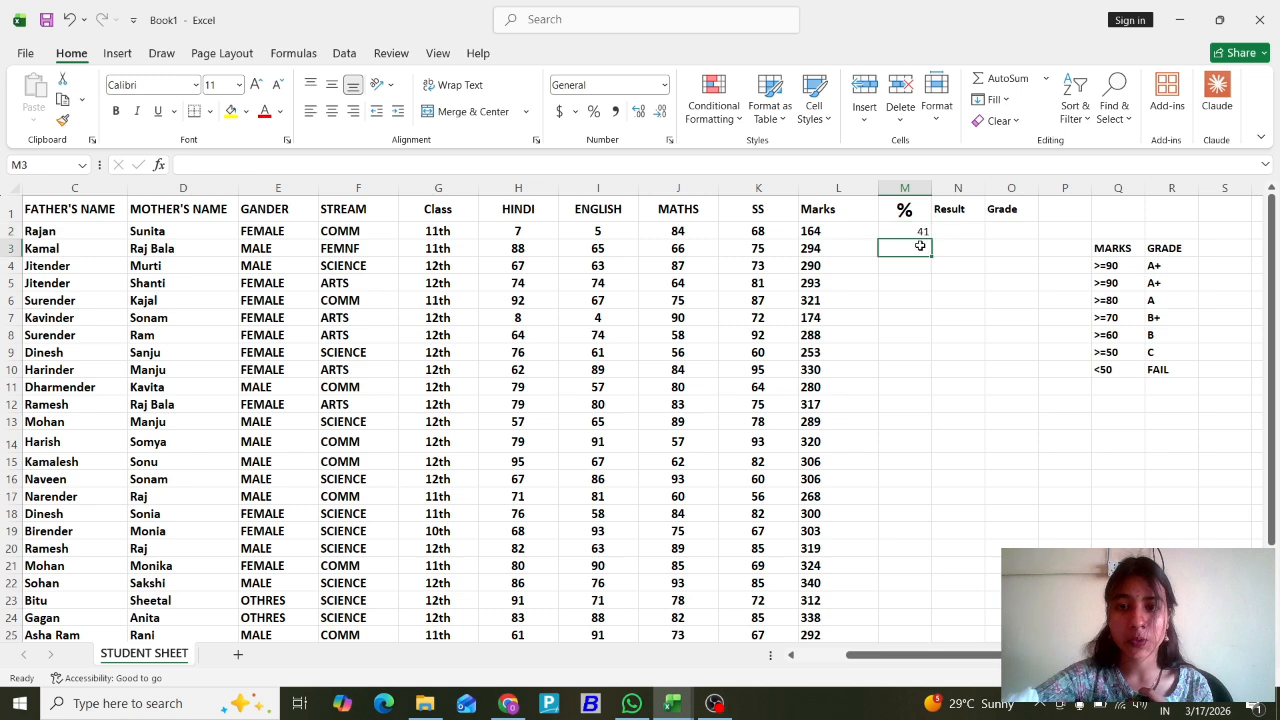
left_click(916, 229)
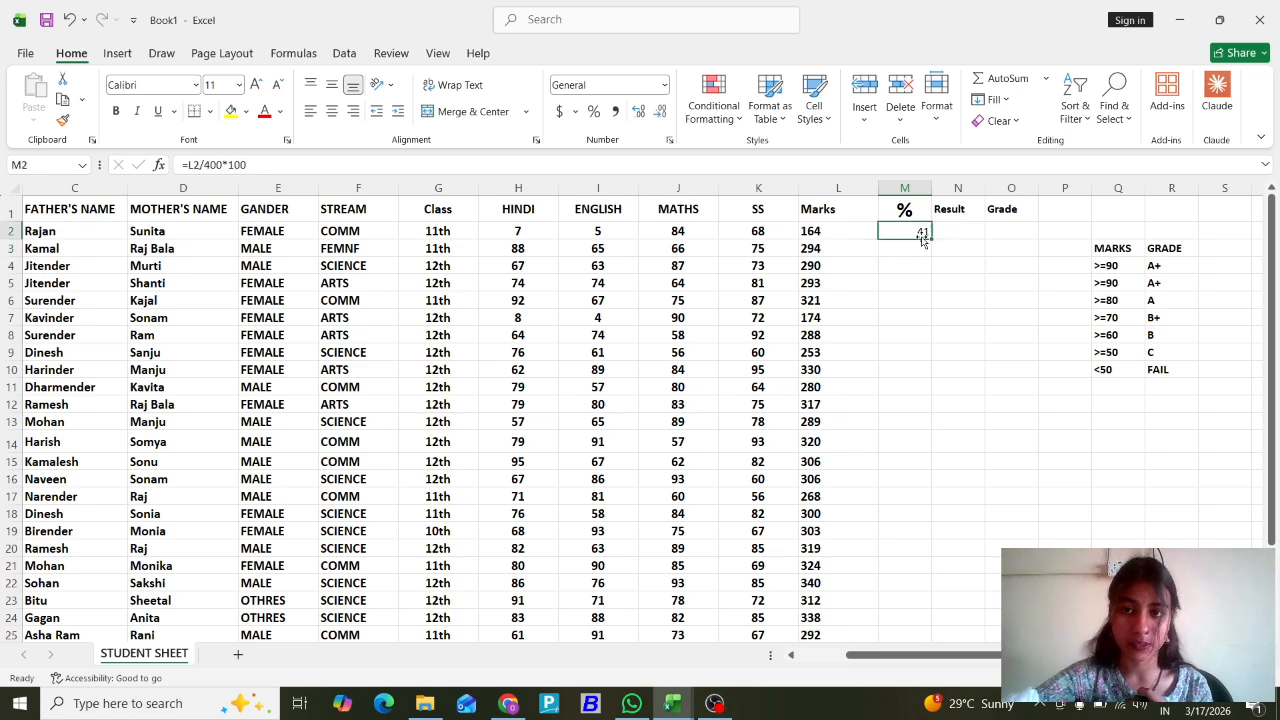
left_click(919, 247)
type("=")
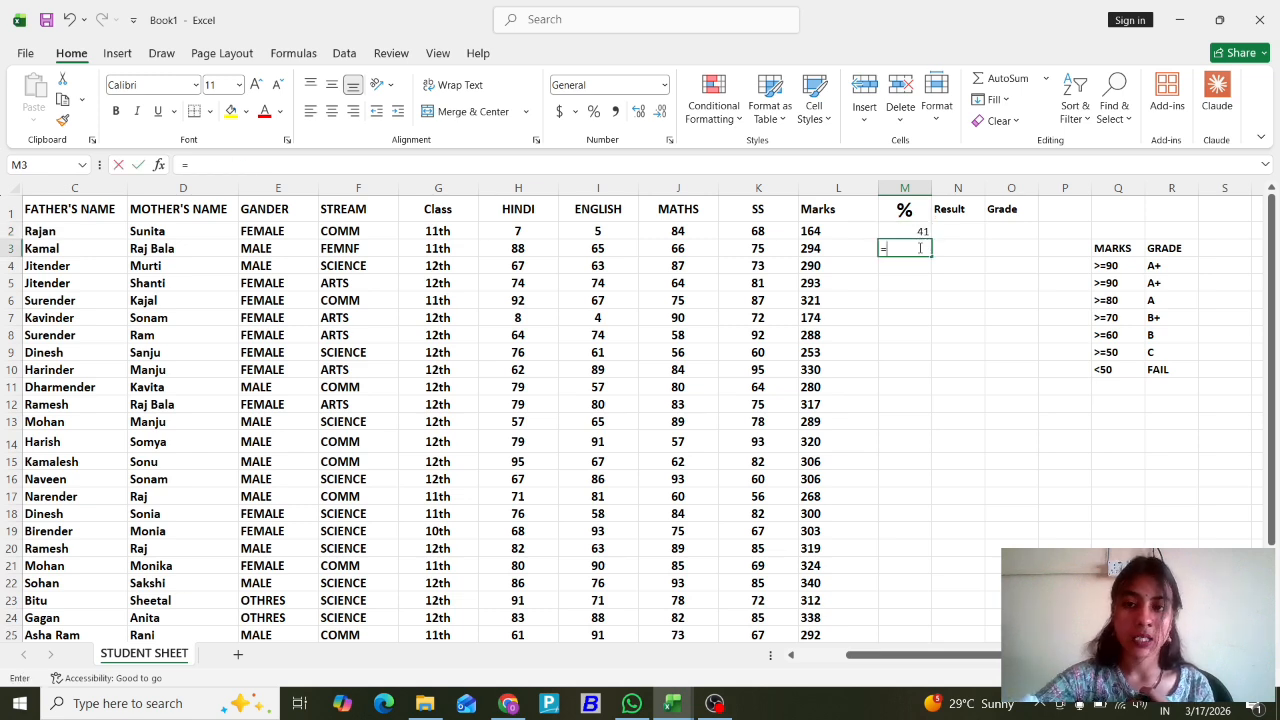
left_click(830, 247)
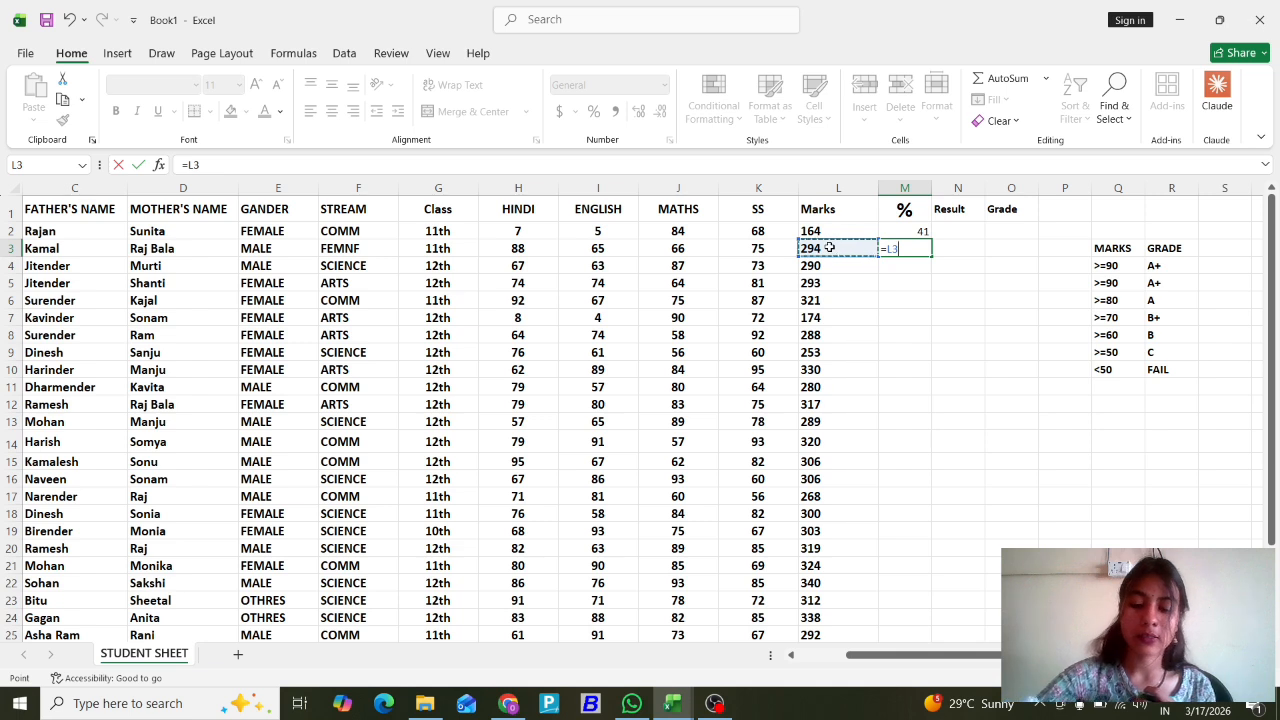
type("/400")
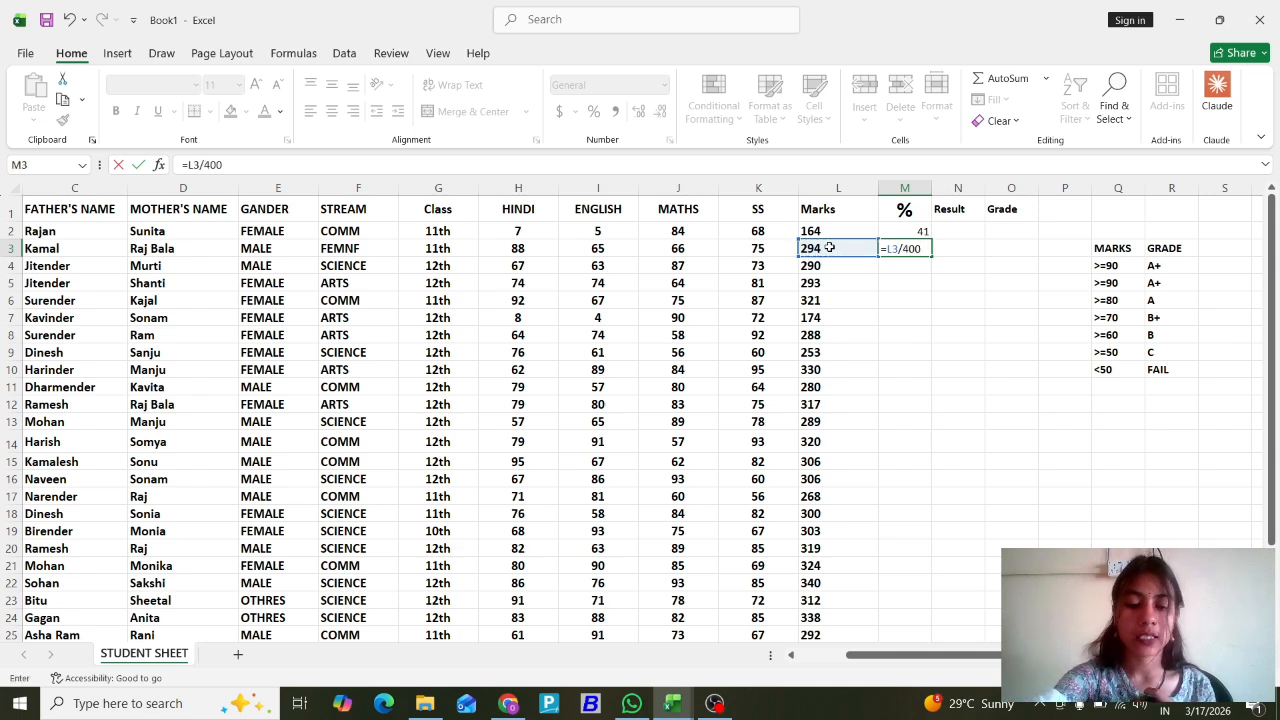
type("*1")
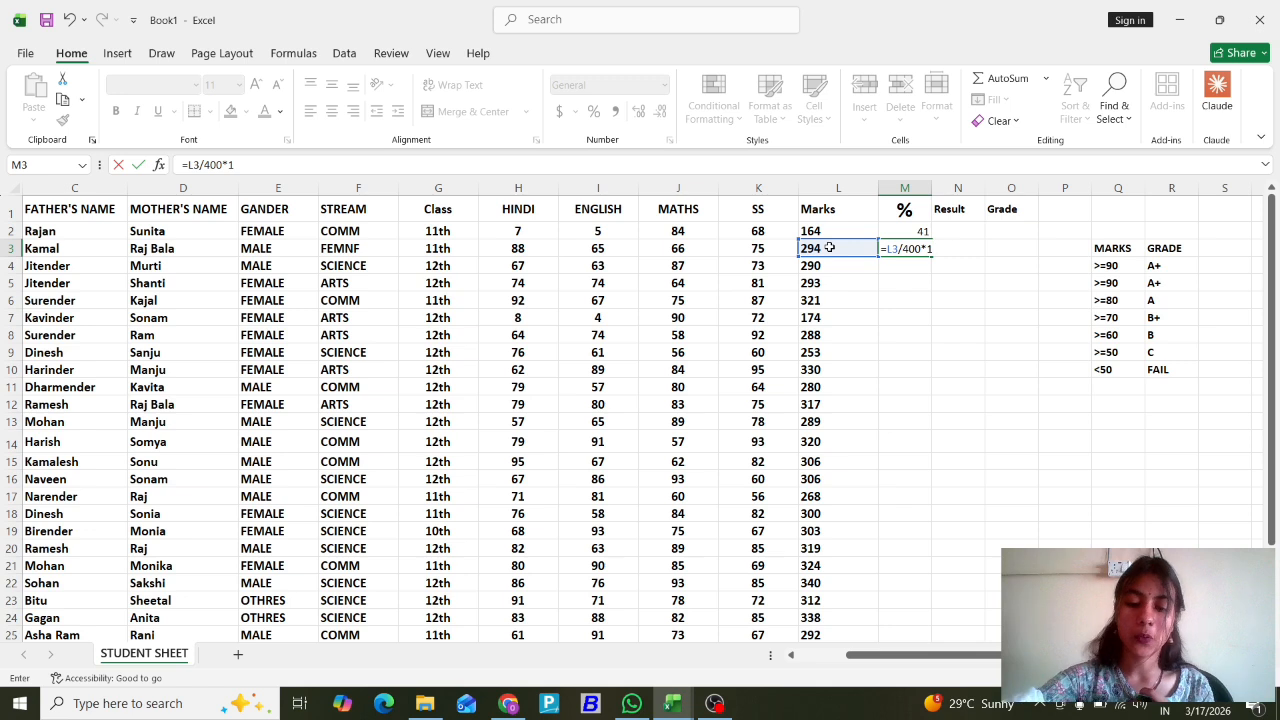
type("00")
key("Return")
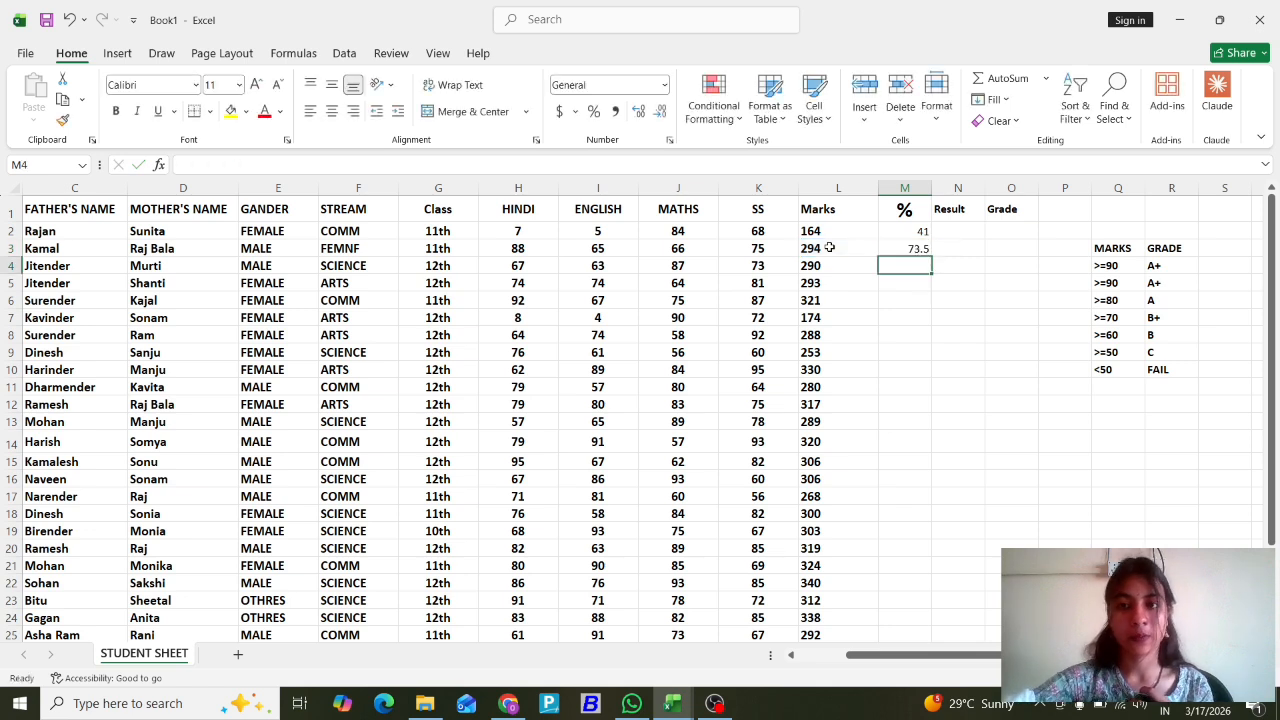
Fill the percentage formula from M3 down the % column to M31 and check the filled values.
left_click(891, 247)
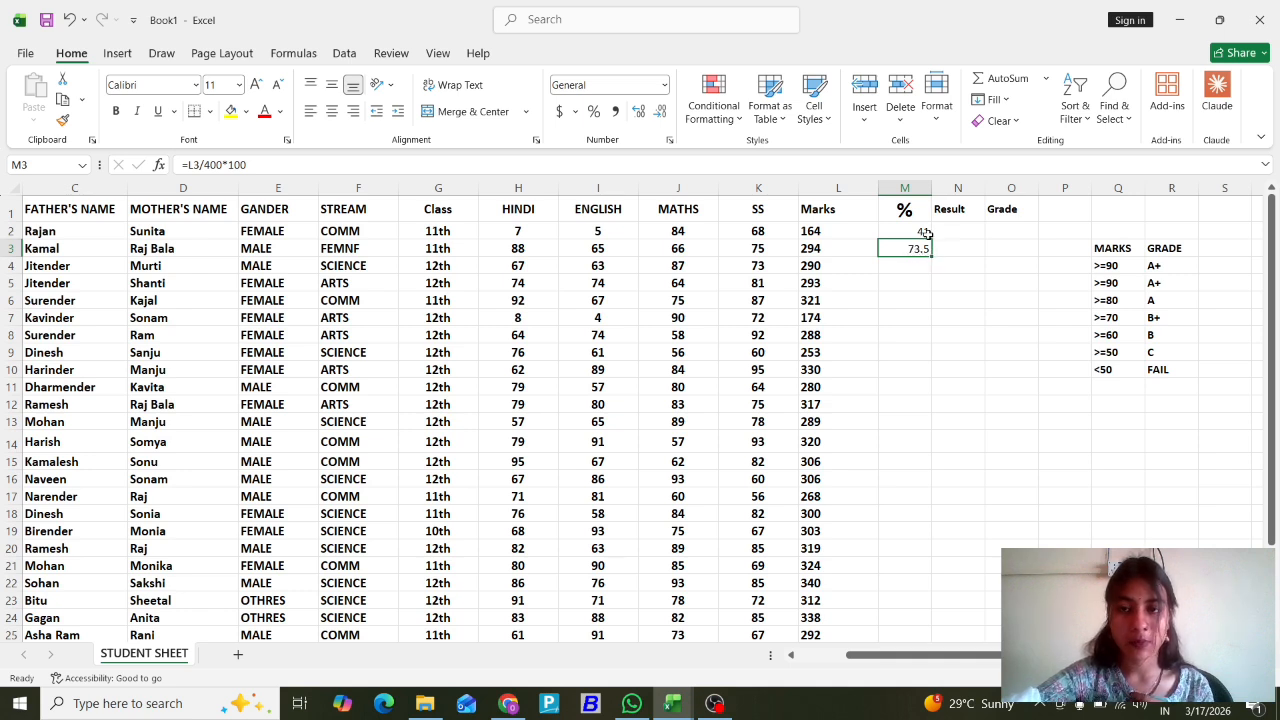
double_click(931, 256)
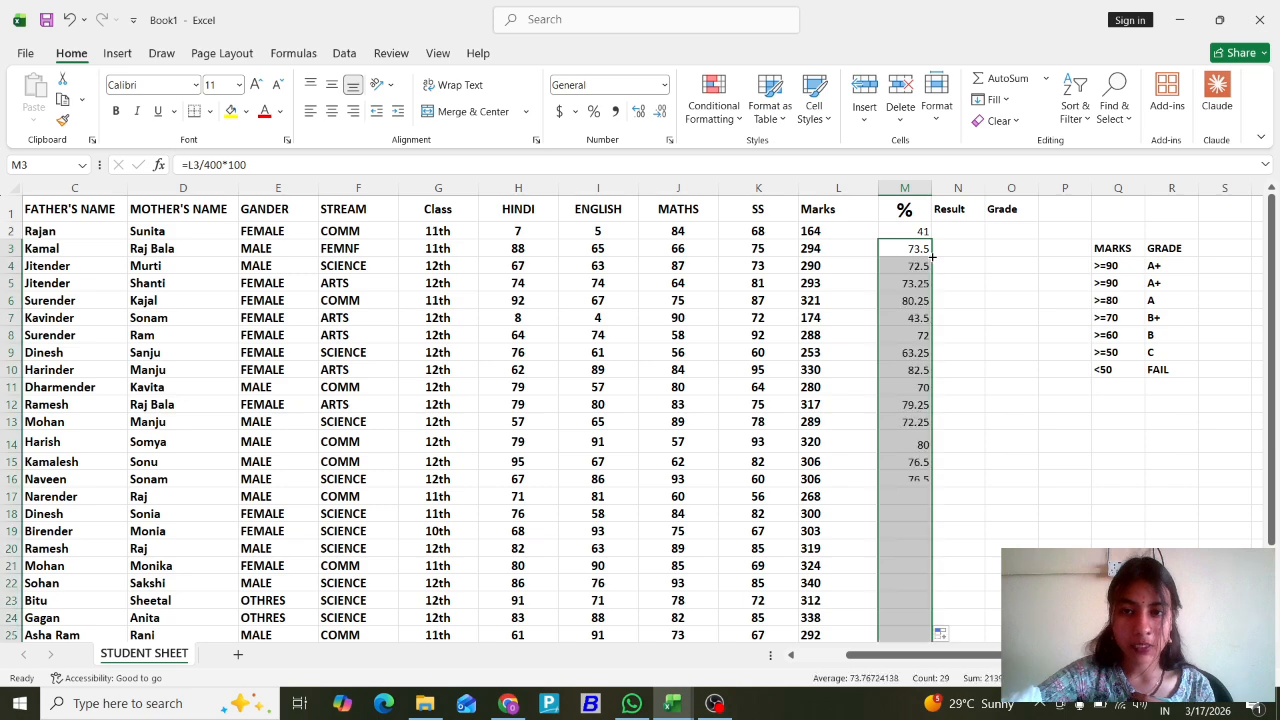
scroll(1000, 340, "down", 3)
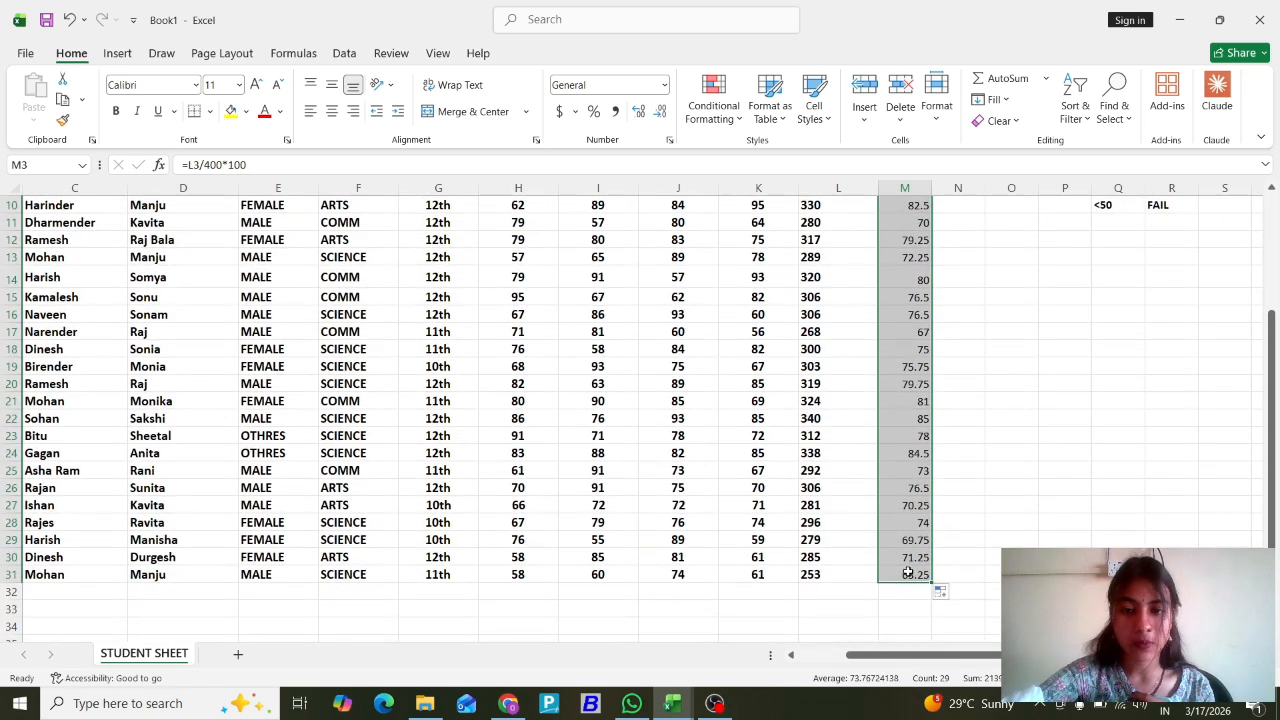
scroll(905, 480, "up", 3)
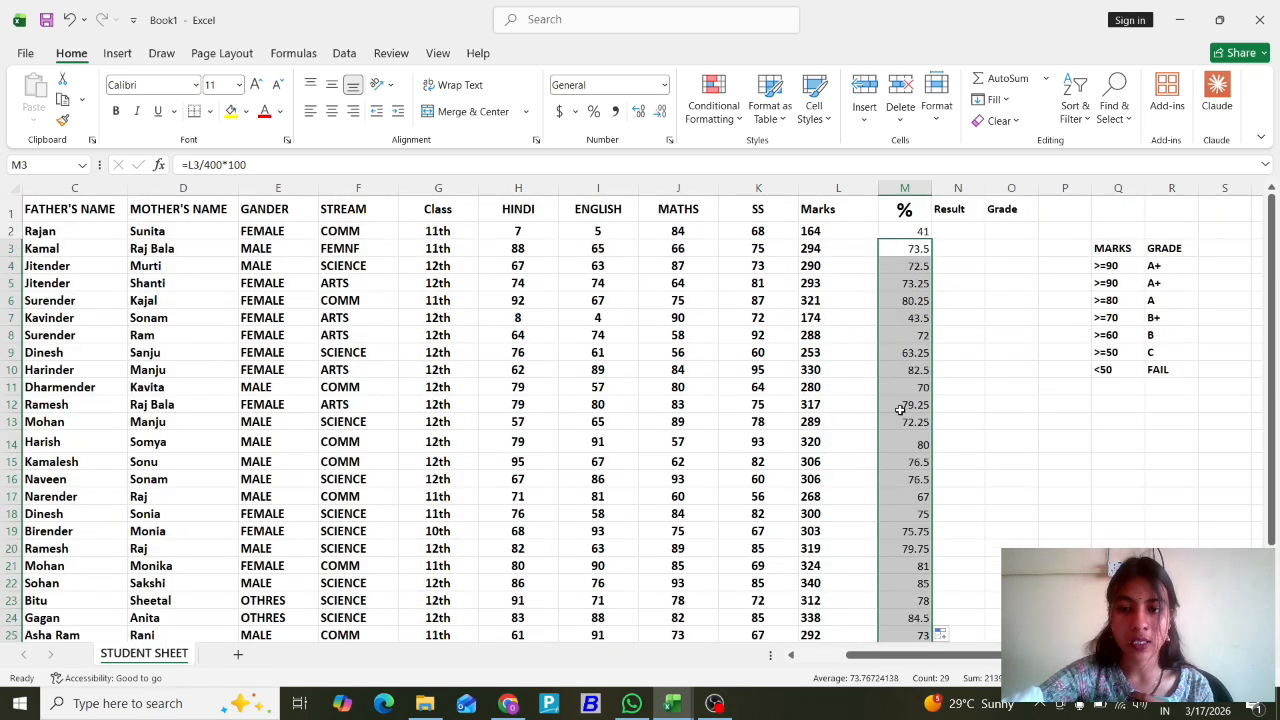
scroll(902, 540, "down", 2)
scroll(902, 540, "up", 2)
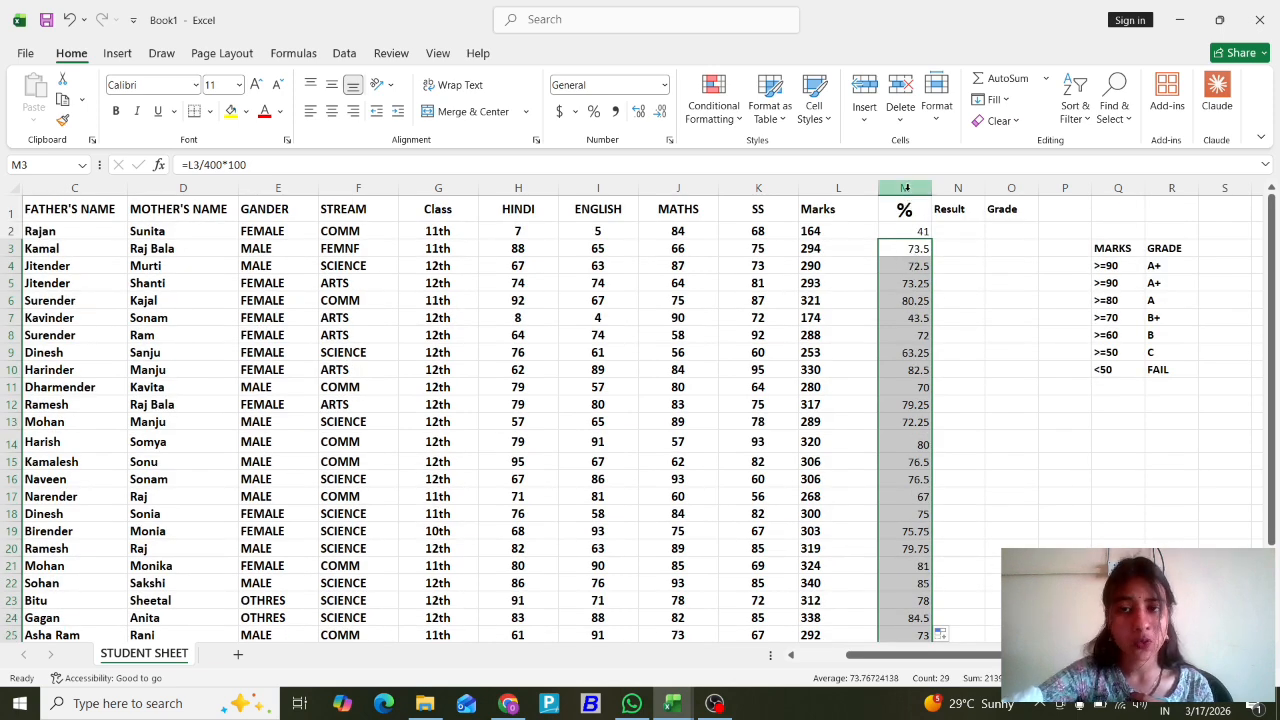
Try to reduce the decimal places of the whole % column, including its header.
left_click(905, 188)
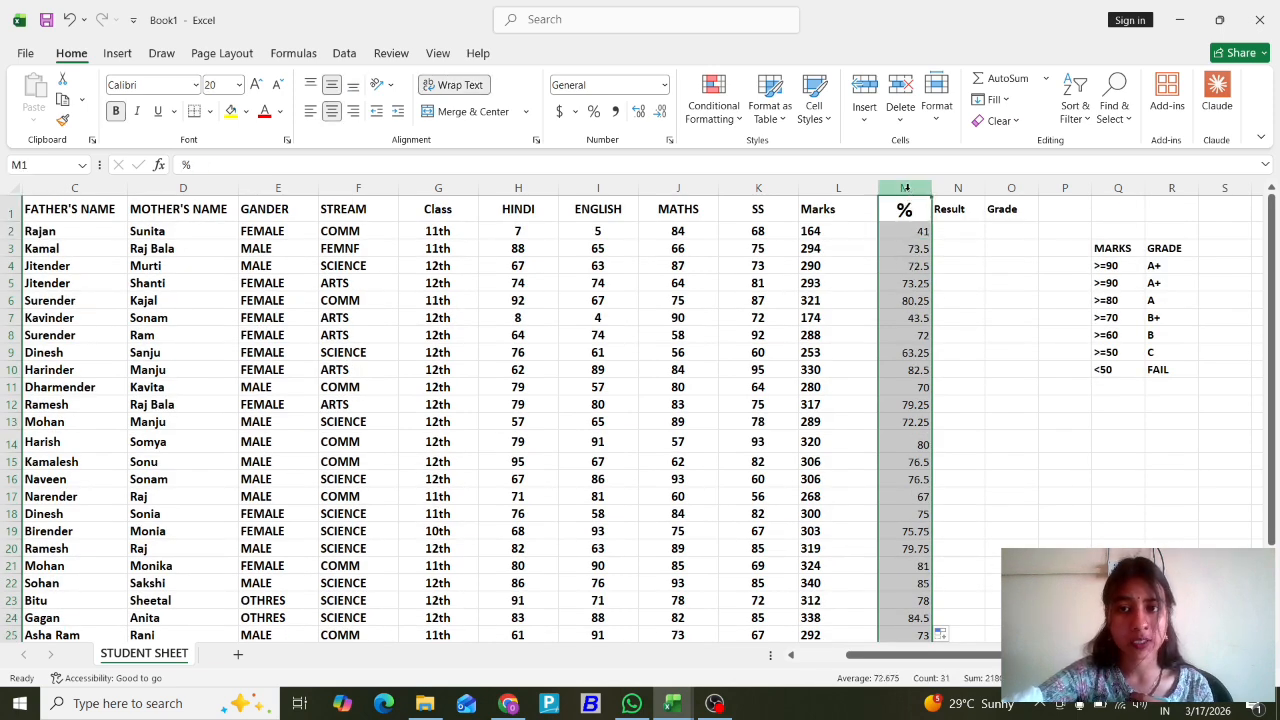
left_click(660, 117)
left_click(660, 117)
left_click(660, 117)
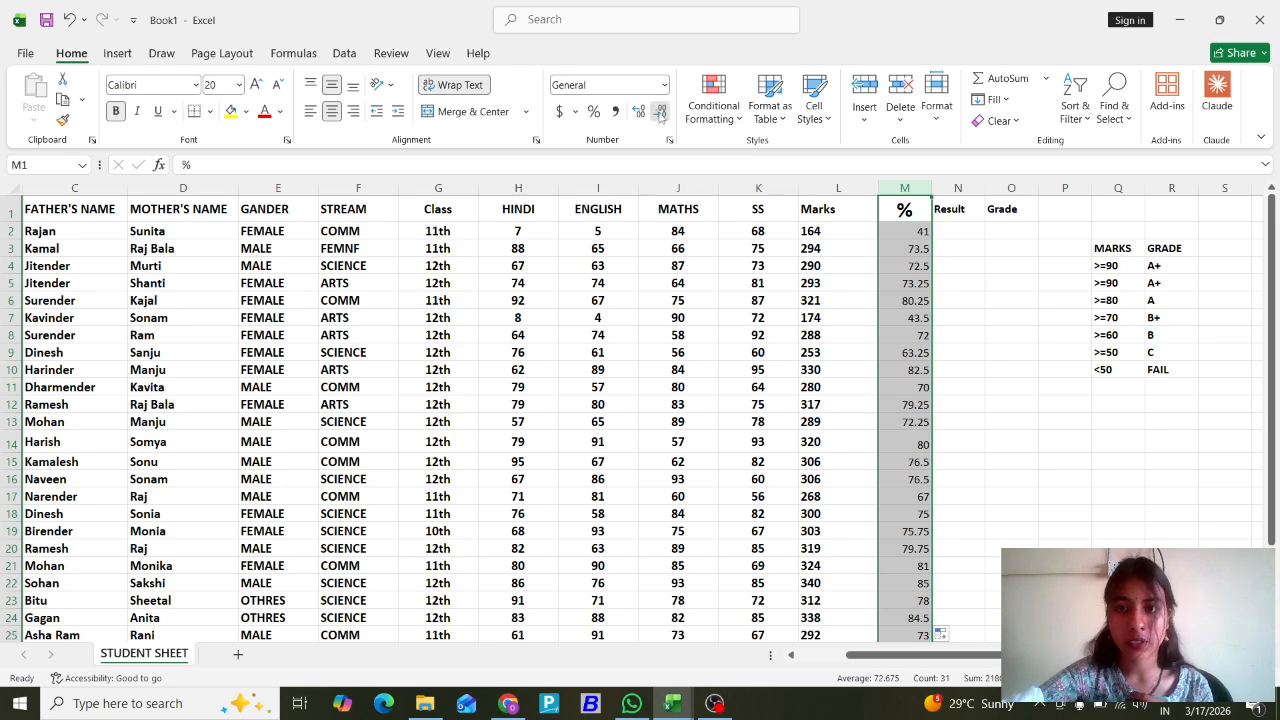
left_click(951, 230)
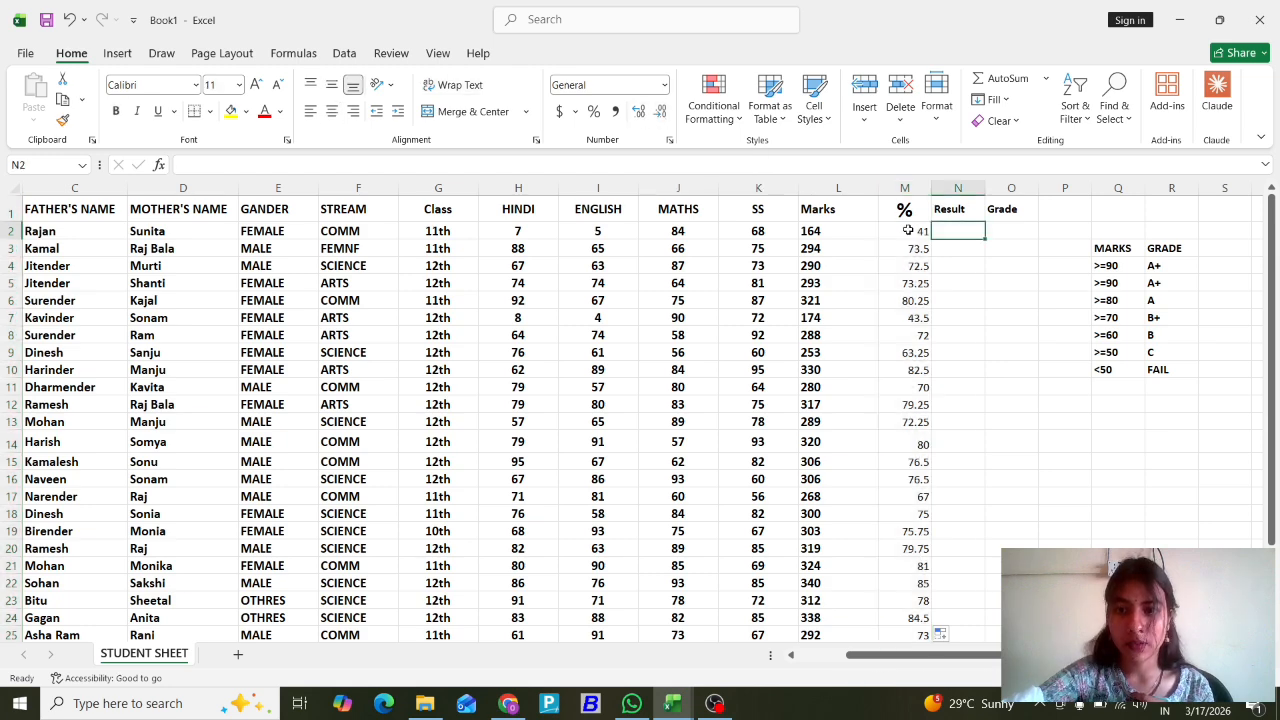
Format the percentages in M2:M31 as numbers without decimal places.
left_click_drag(907, 230, 944, 606)
left_click(660, 112)
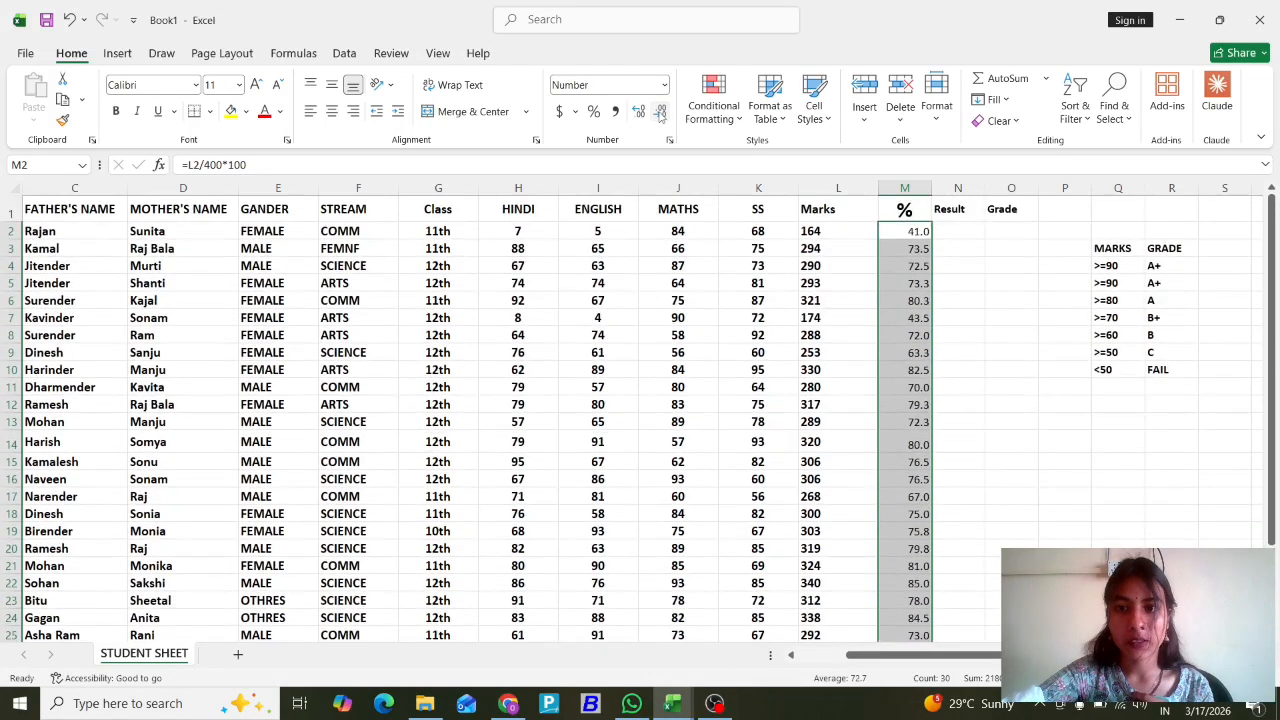
left_click(660, 112)
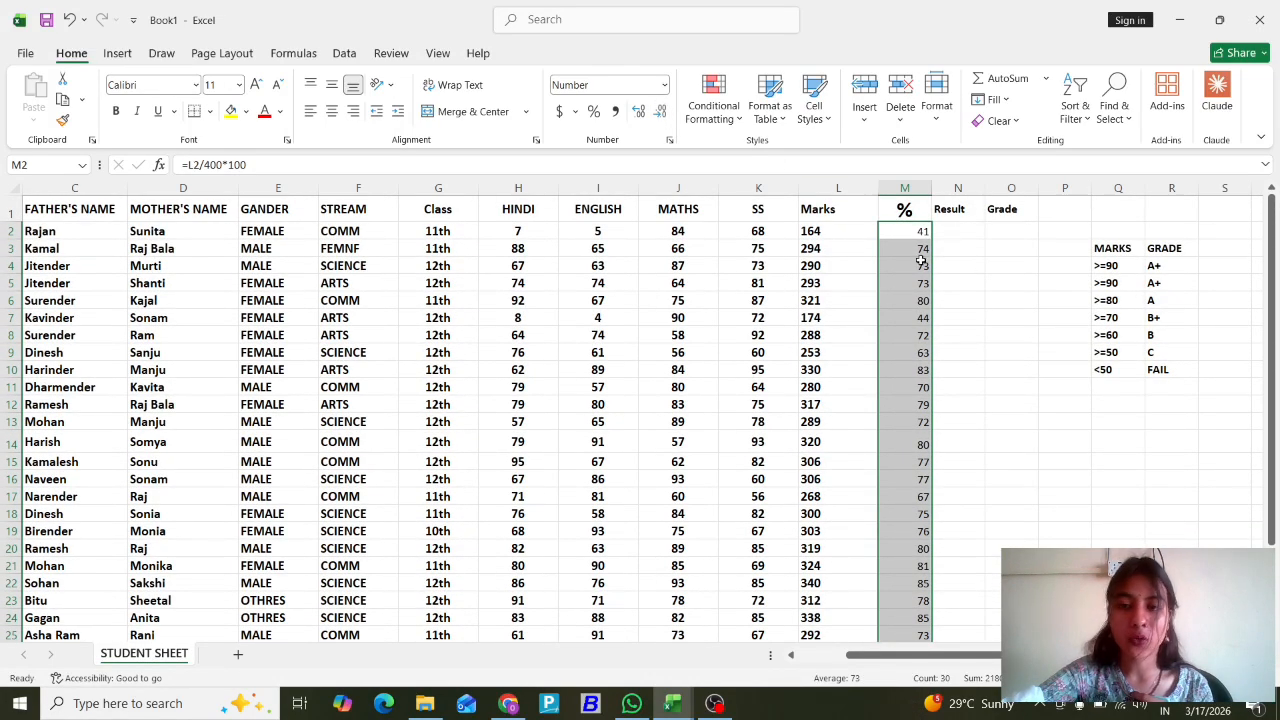
left_click(960, 352)
Determine the first student's result in N2 with the formula =IF(L2>=200,"PASS","FAIL").
left_click(952, 230)
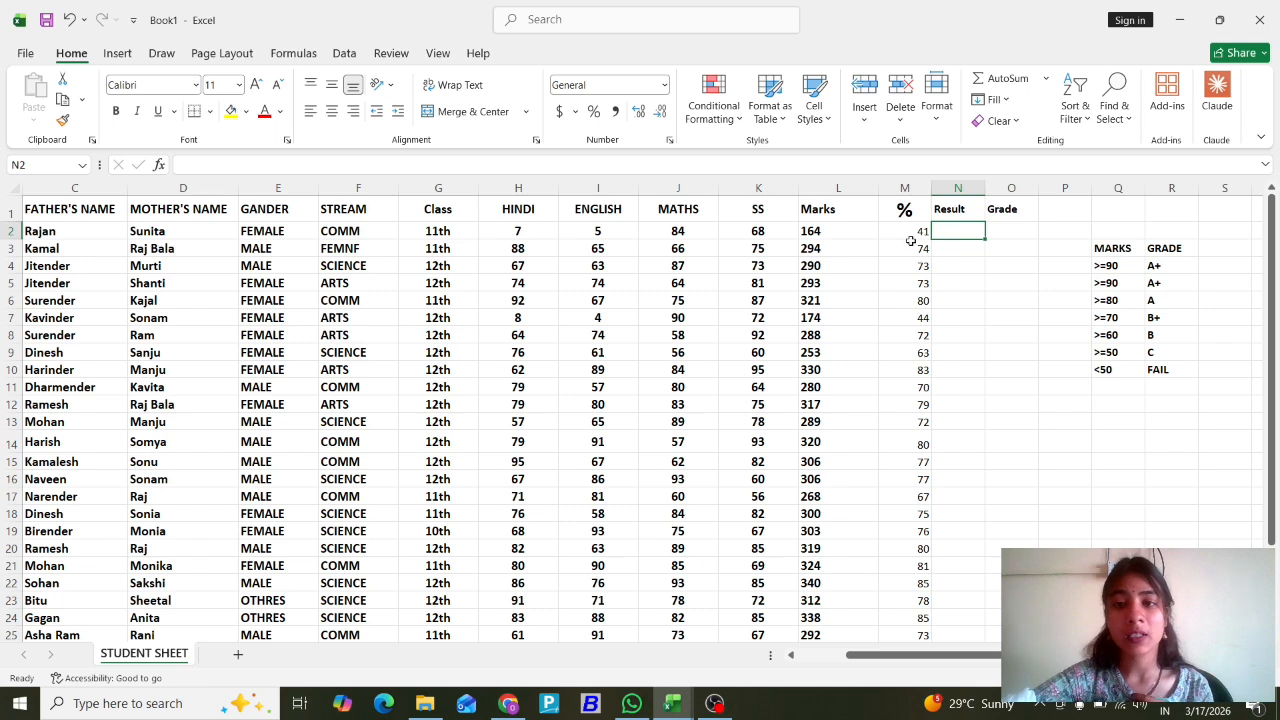
left_click(825, 237)
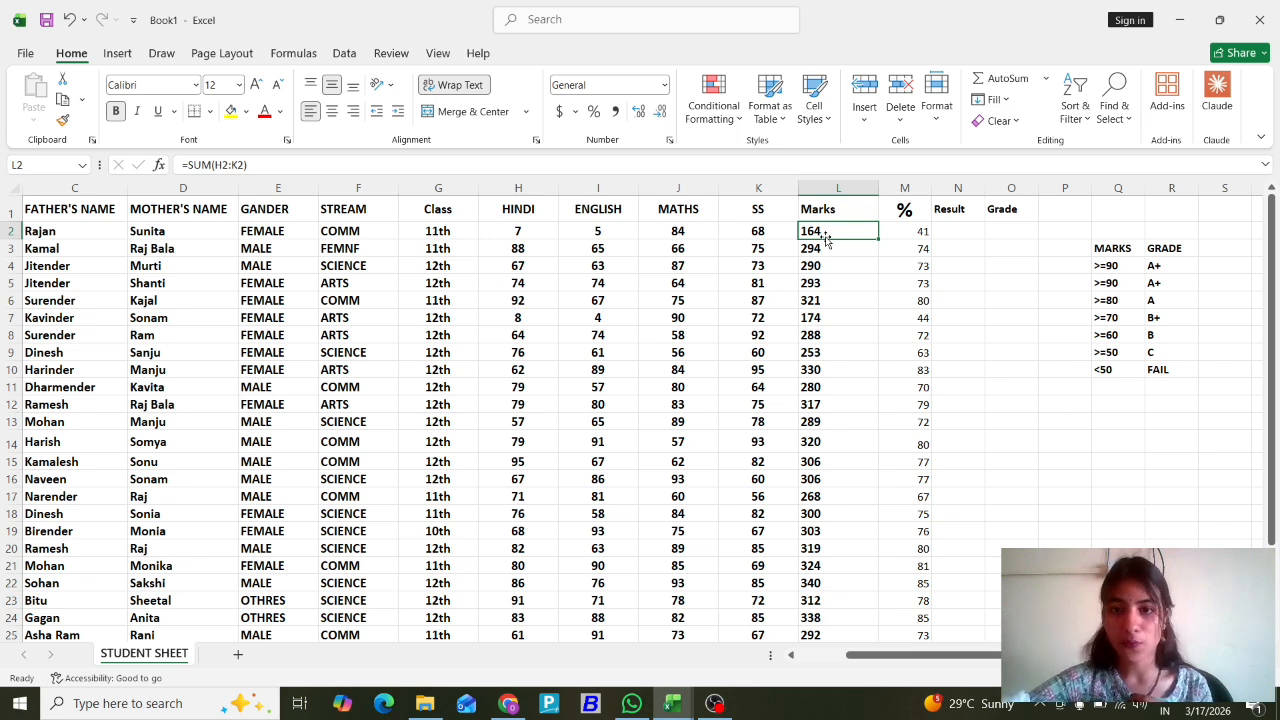
left_click(950, 233)
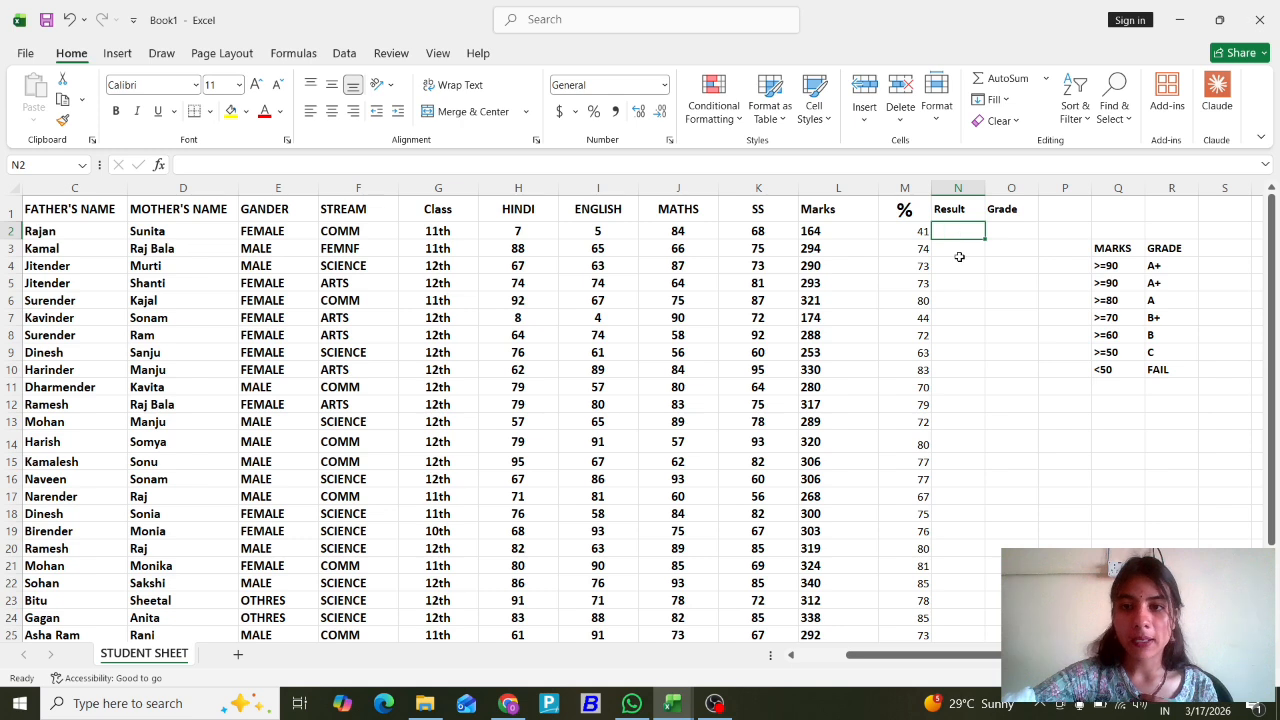
type("=")
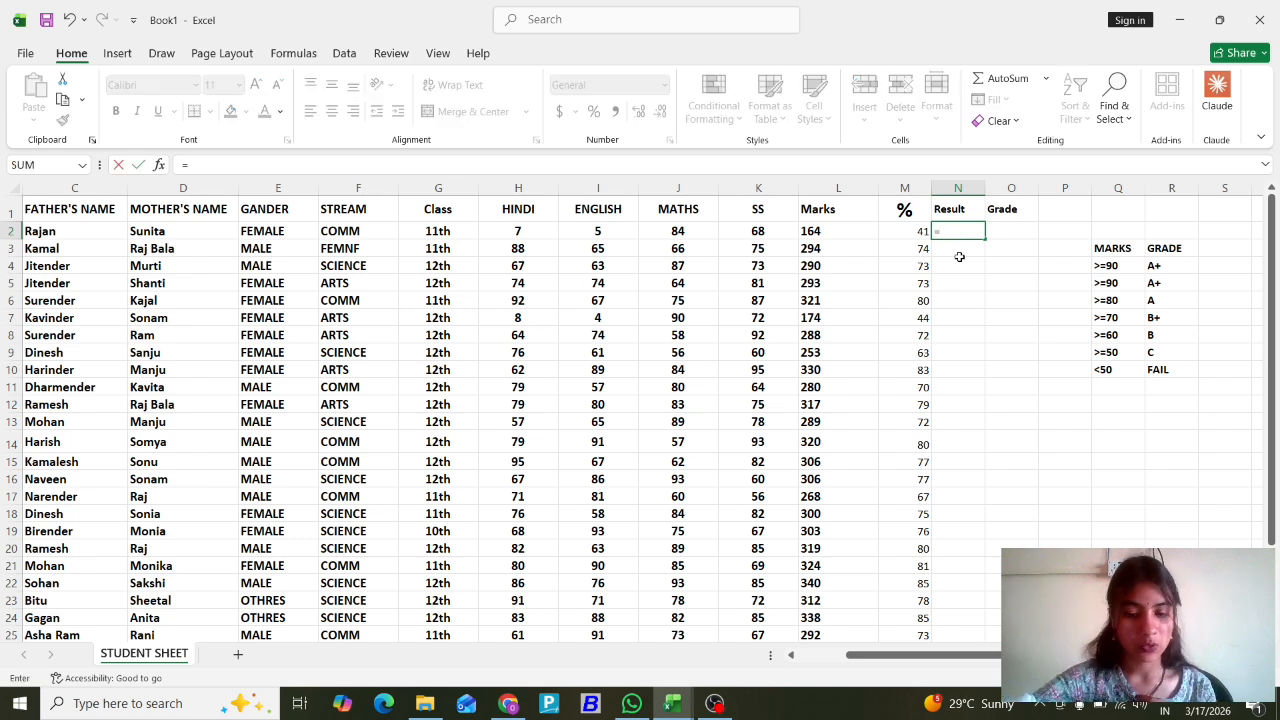
type("IF")
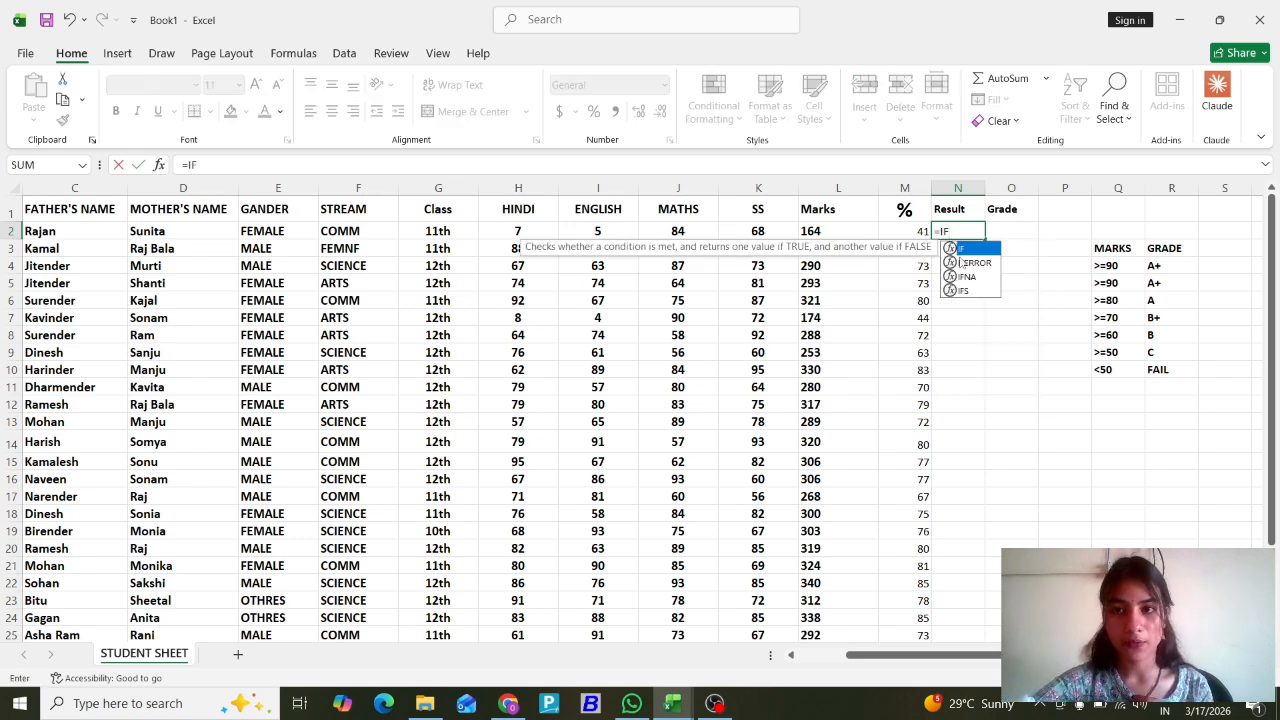
type("(")
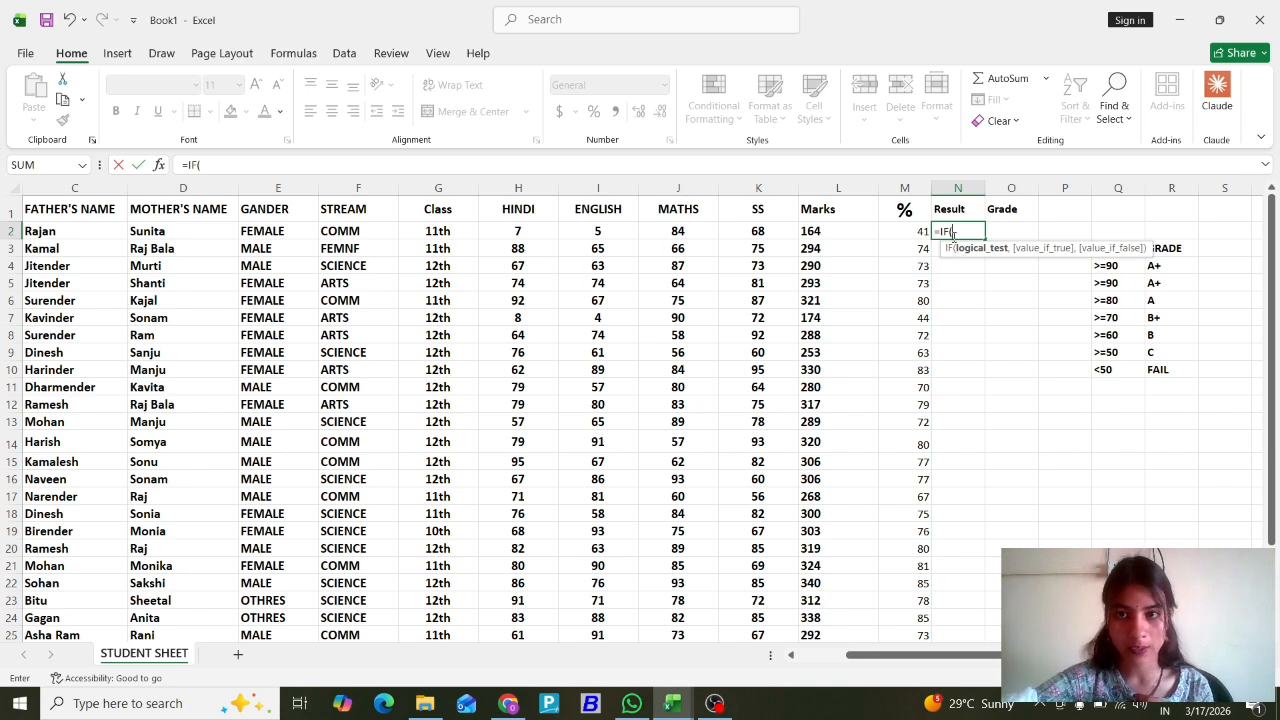
left_click(822, 231)
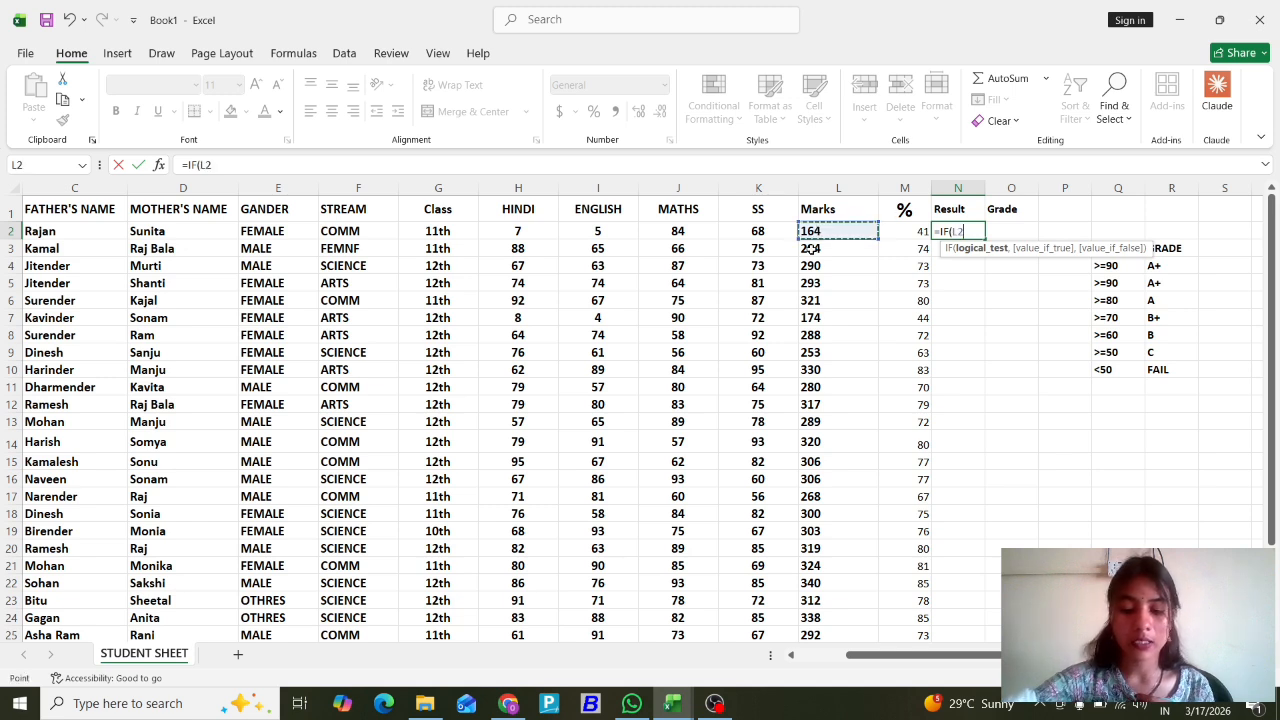
type(">=")
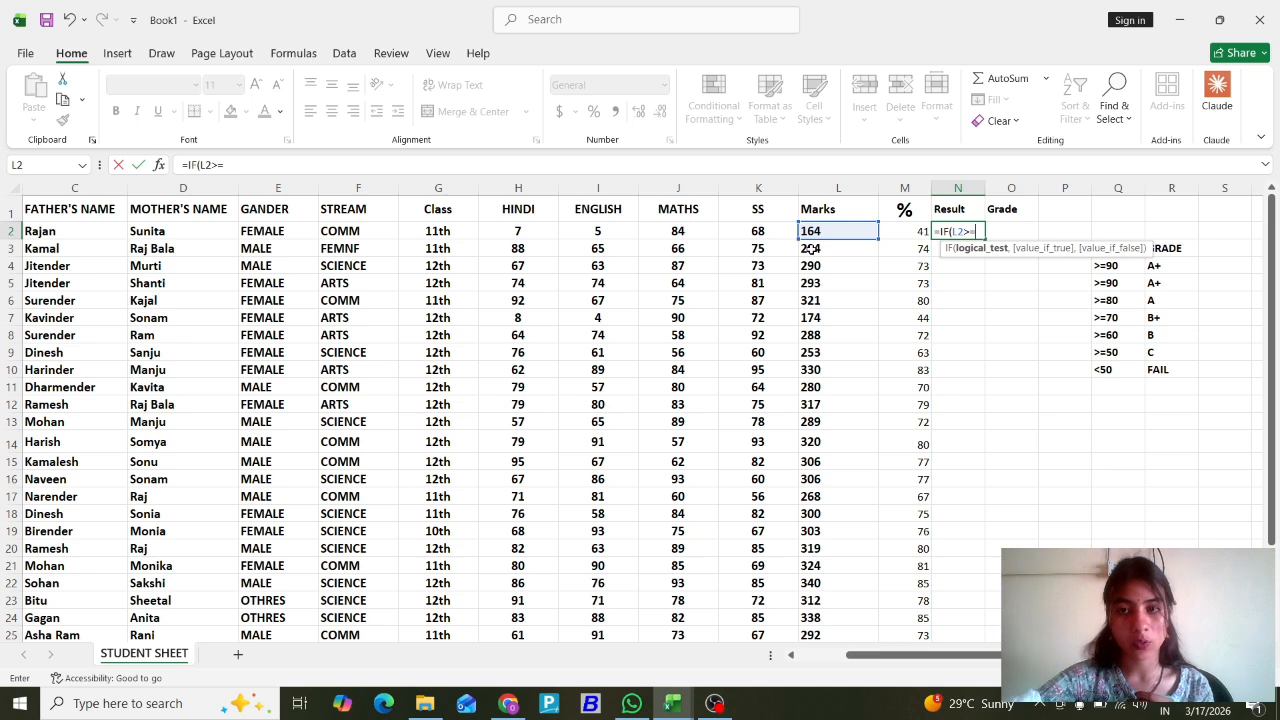
type("2")
type("0")
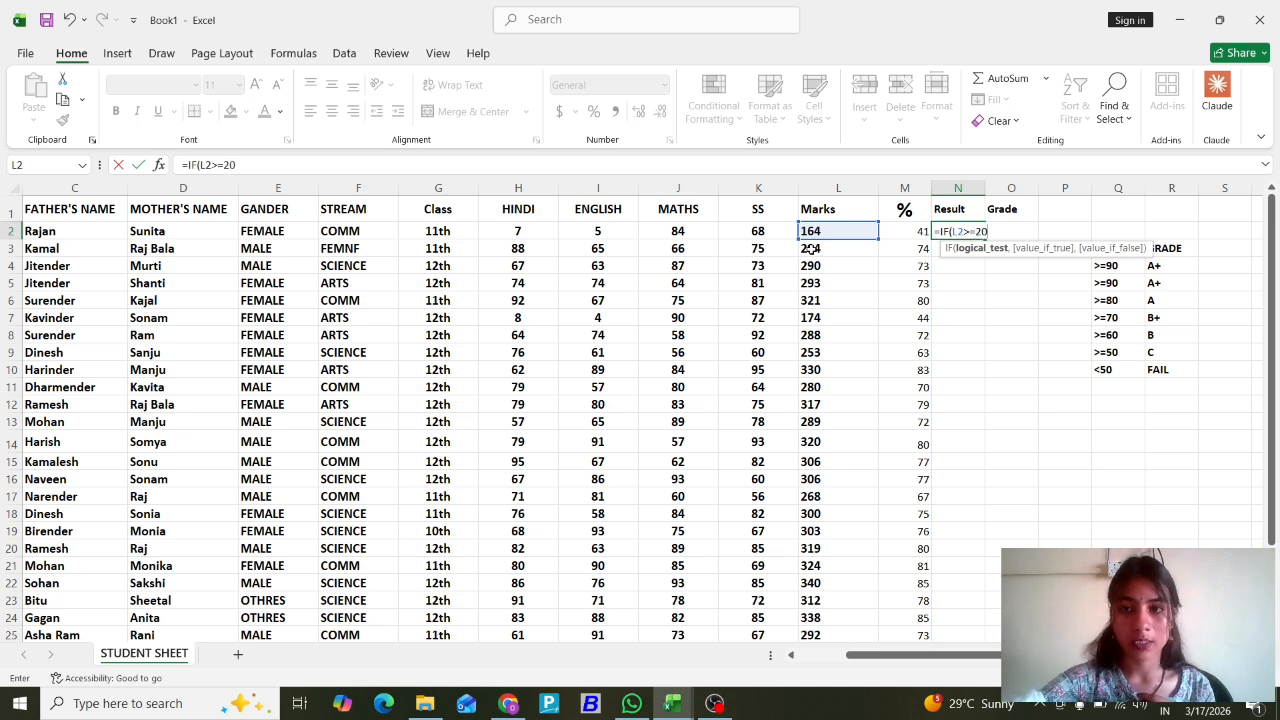
type("0,")
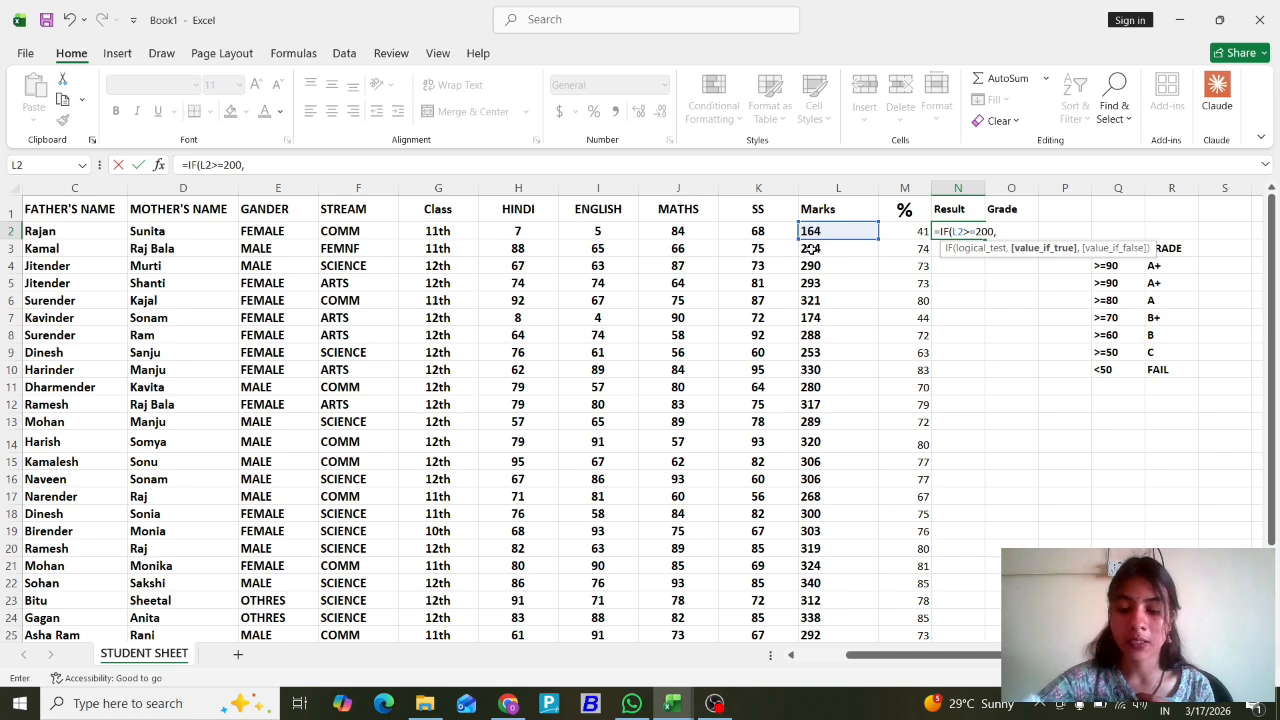
type("\"P")
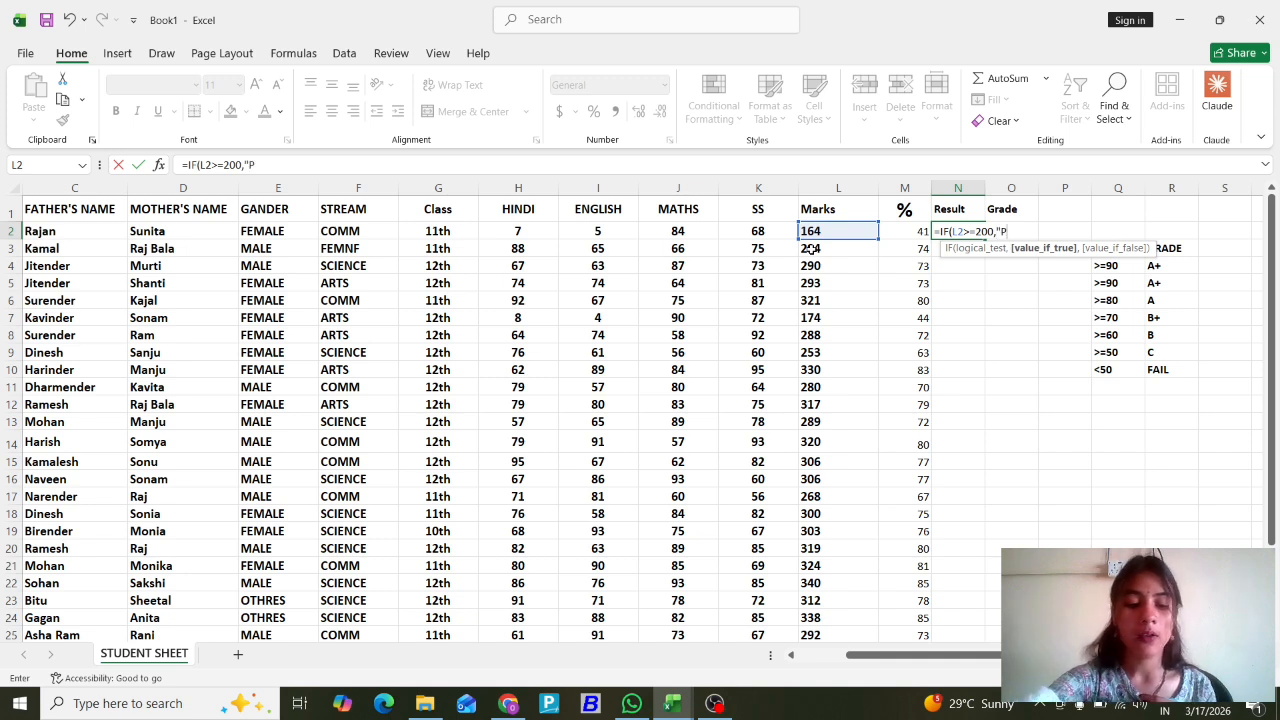
type("ASS")
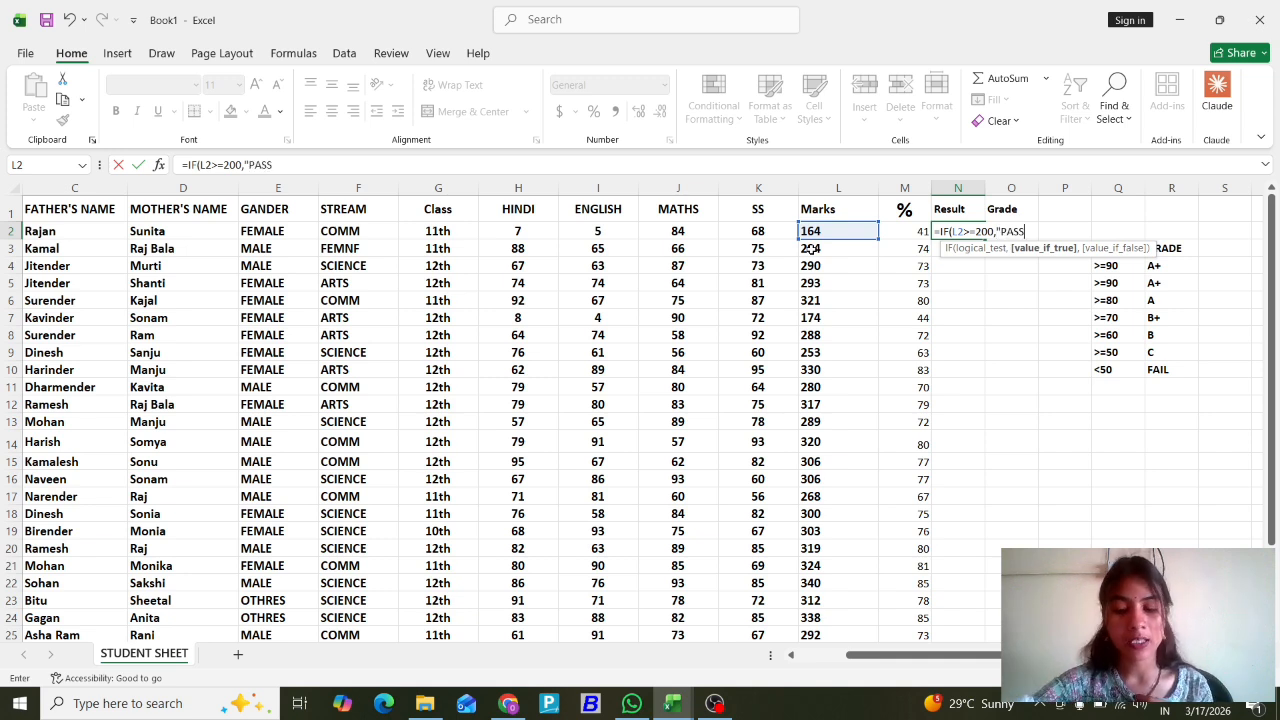
type("\",")
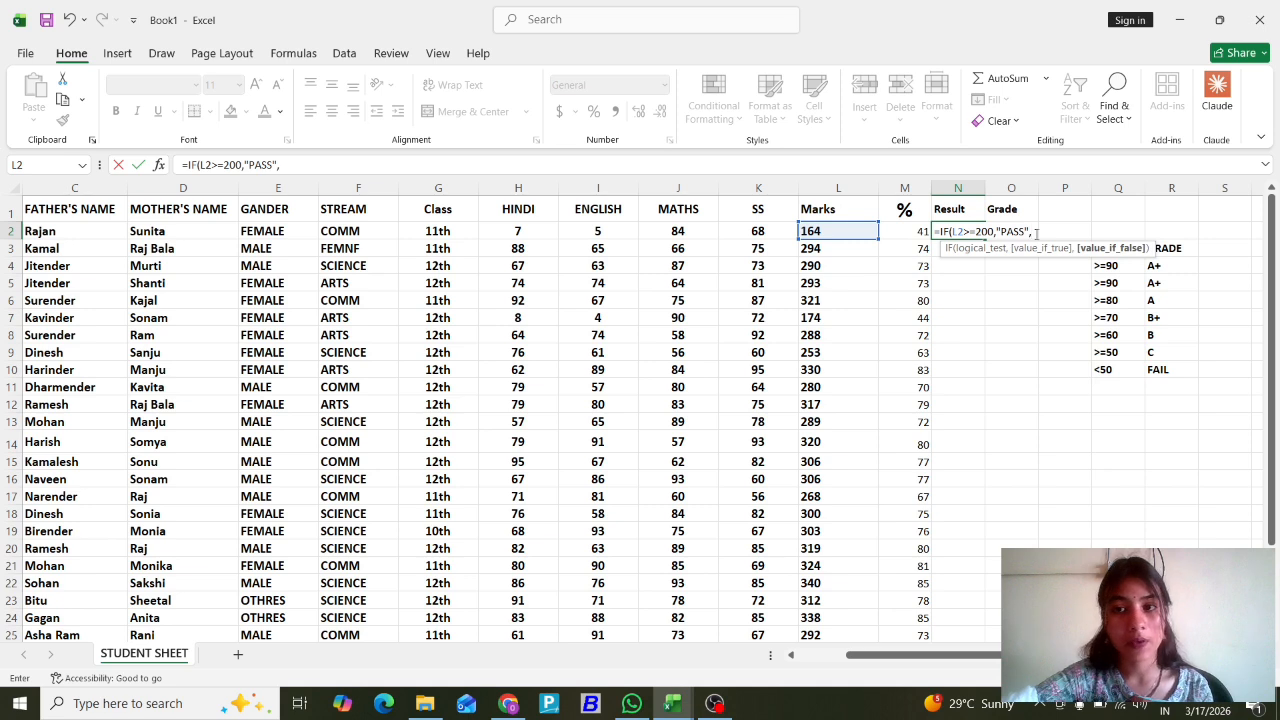
type("\"")
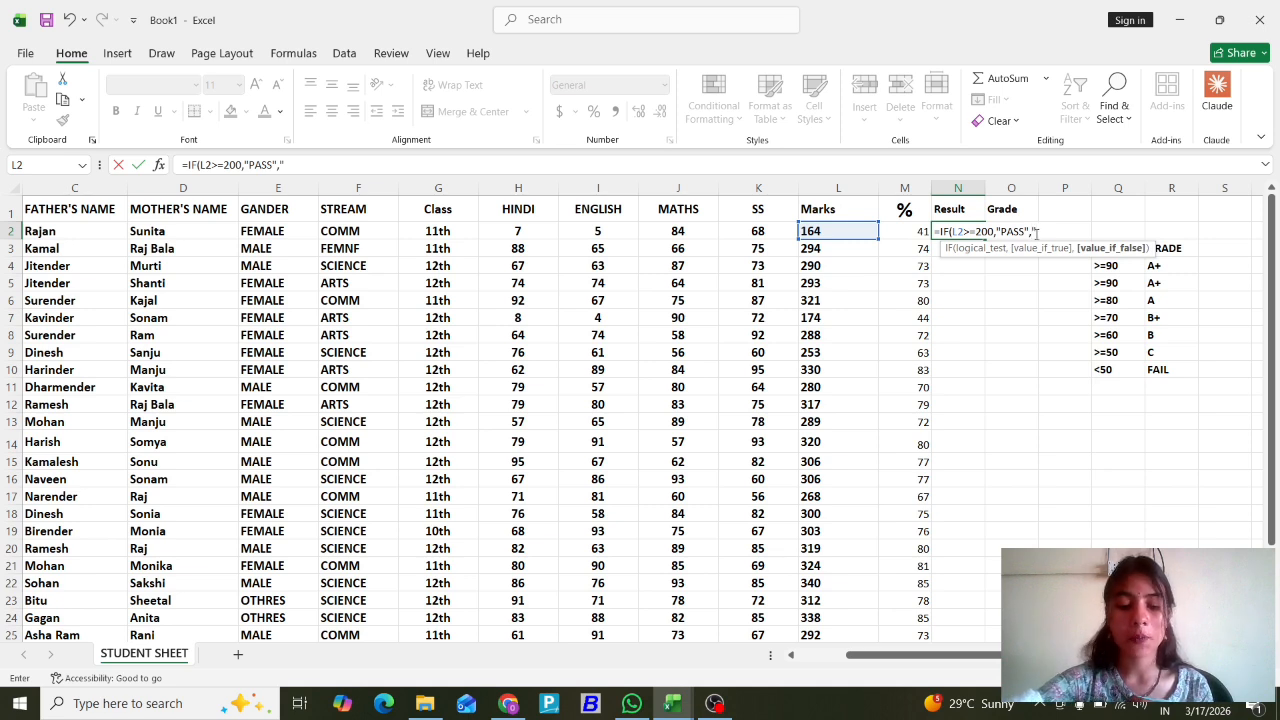
type("FAIL")
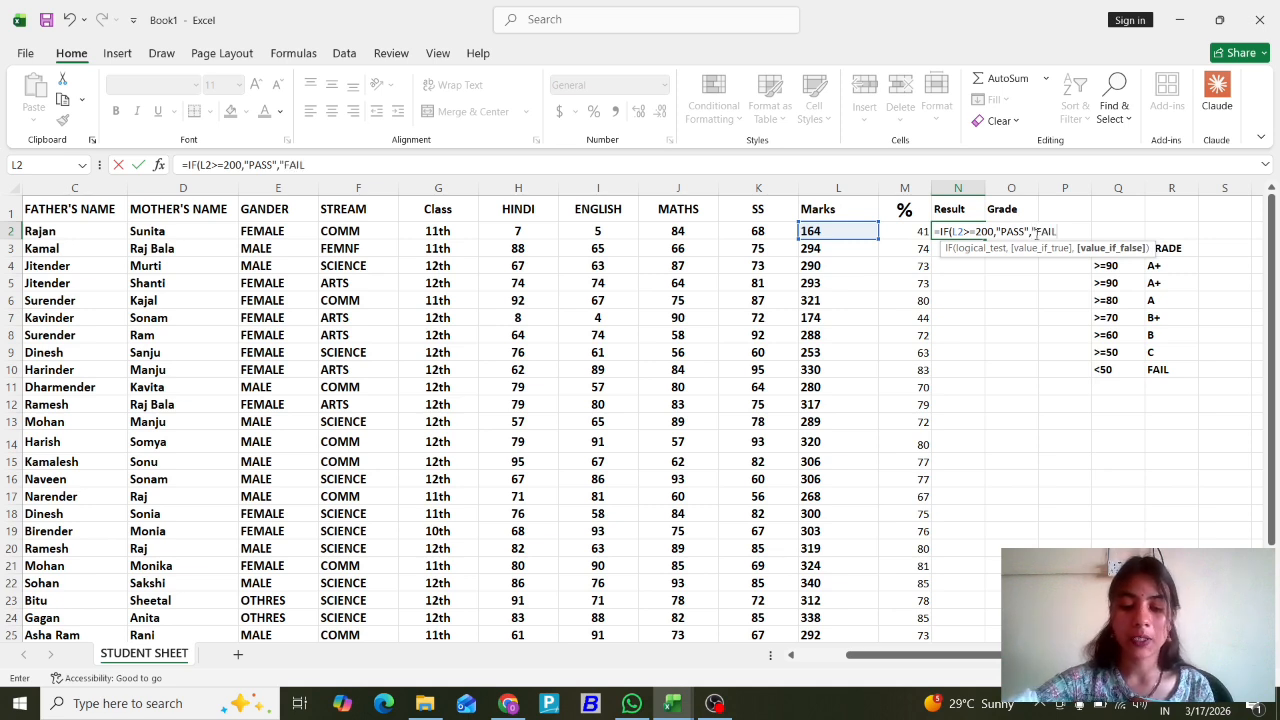
type("\"")
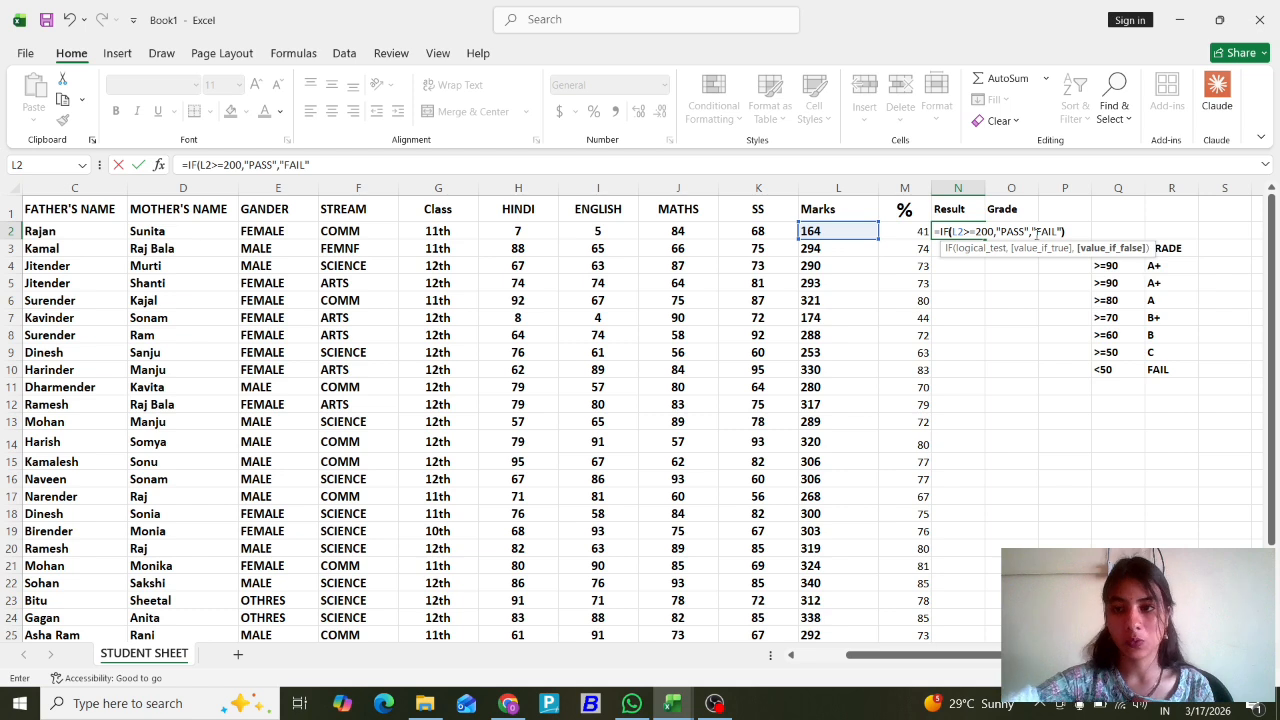
type(")")
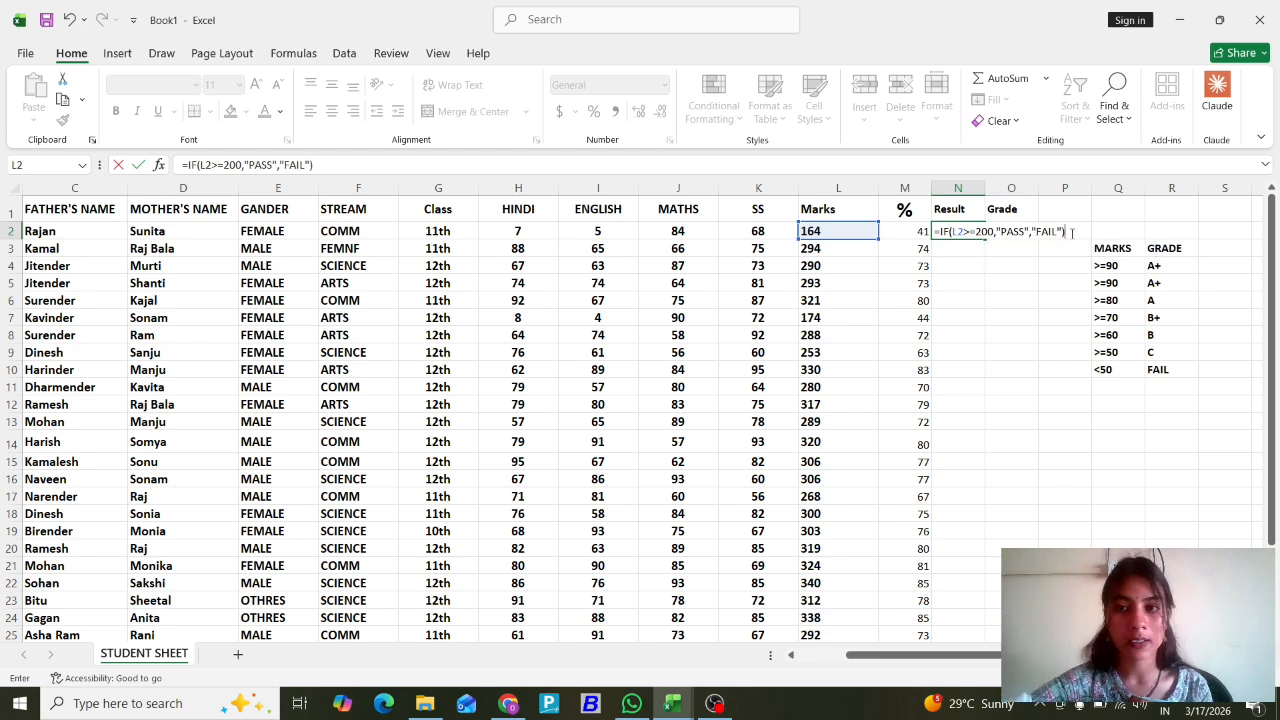
key("Return")
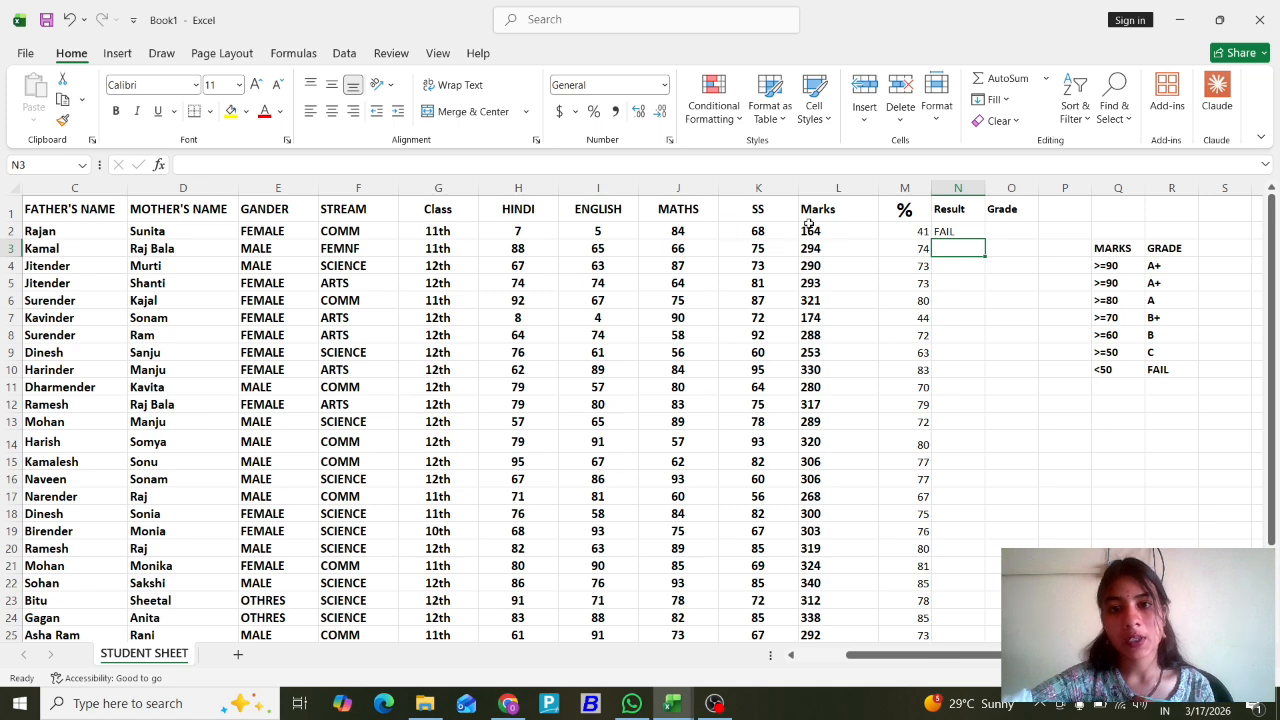
Fill the pass/fail formula from N2 down the Result column to N31 and check the FAIL results in N7 and N2.
left_click(828, 231)
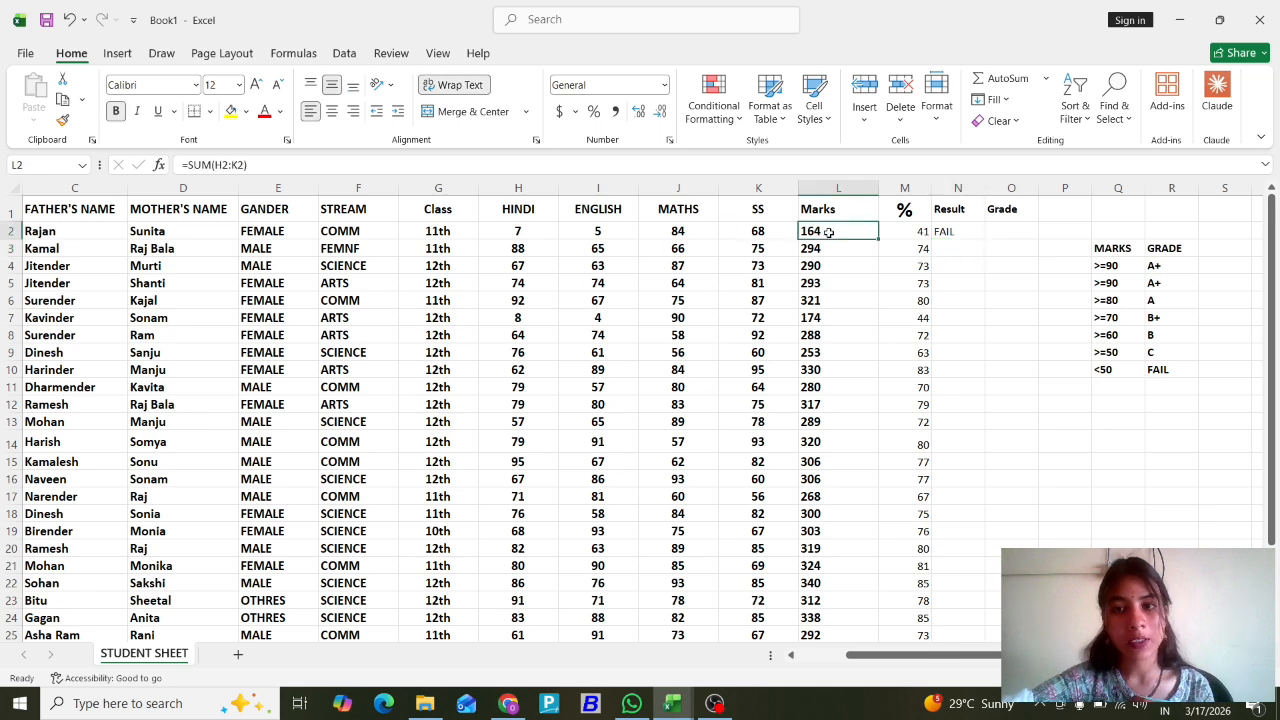
left_click(955, 231)
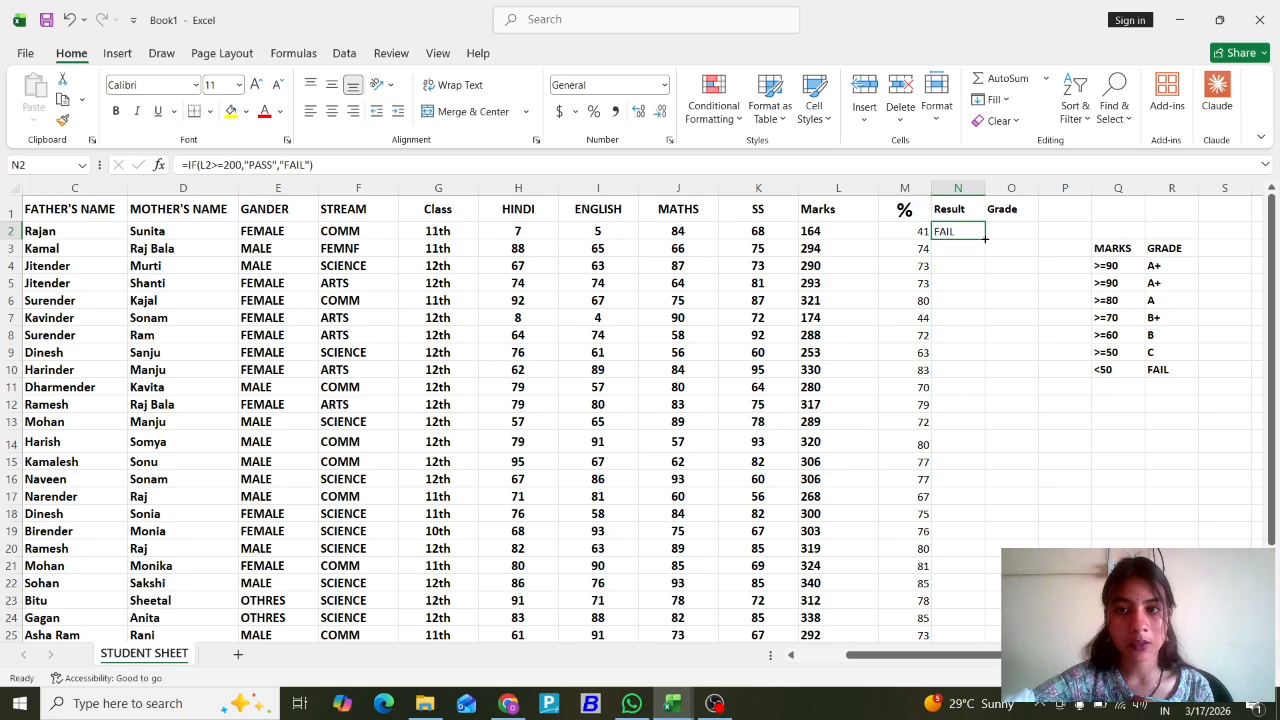
double_click(984, 238)
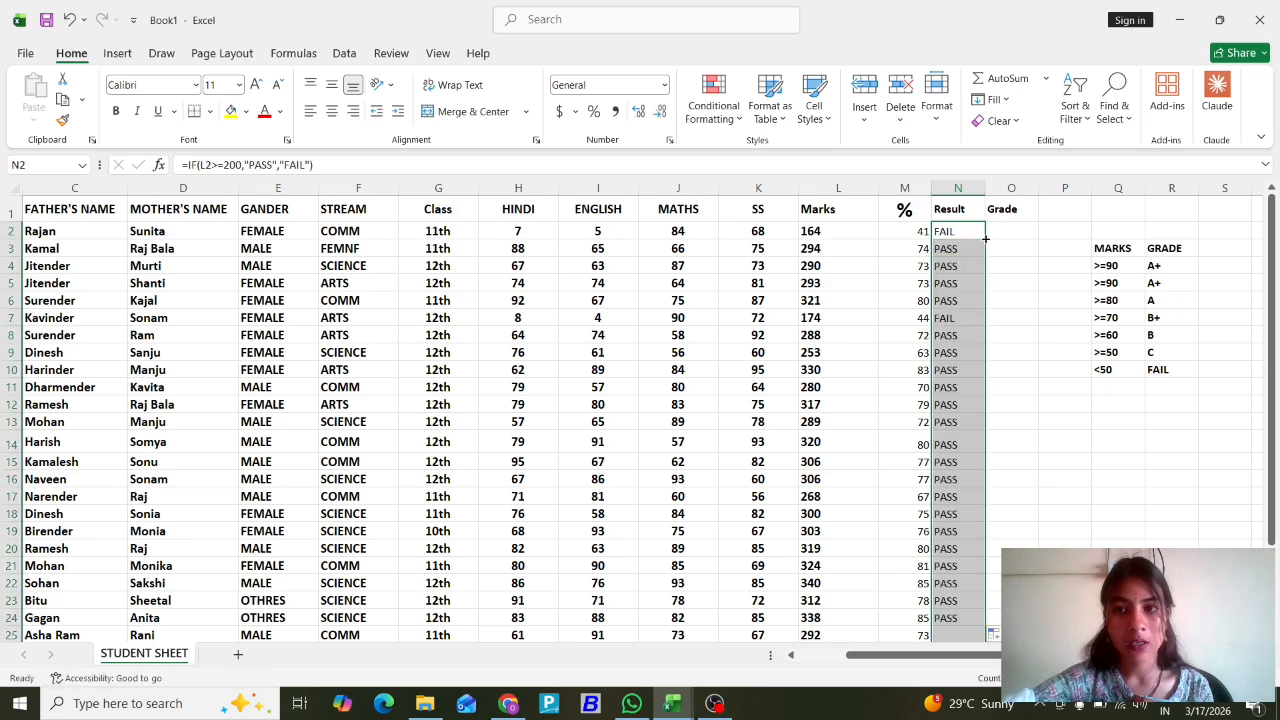
scroll(971, 397, "down", 4)
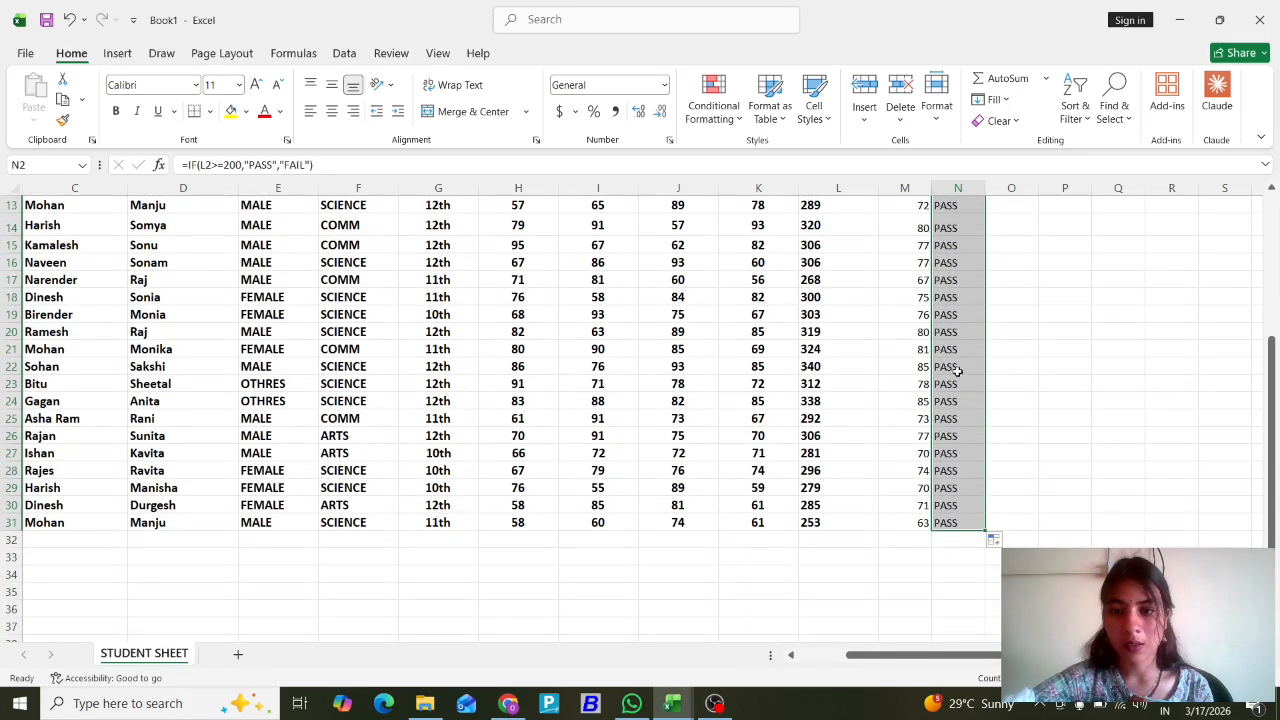
scroll(960, 371, "up", 2)
scroll(960, 453, "up", 2)
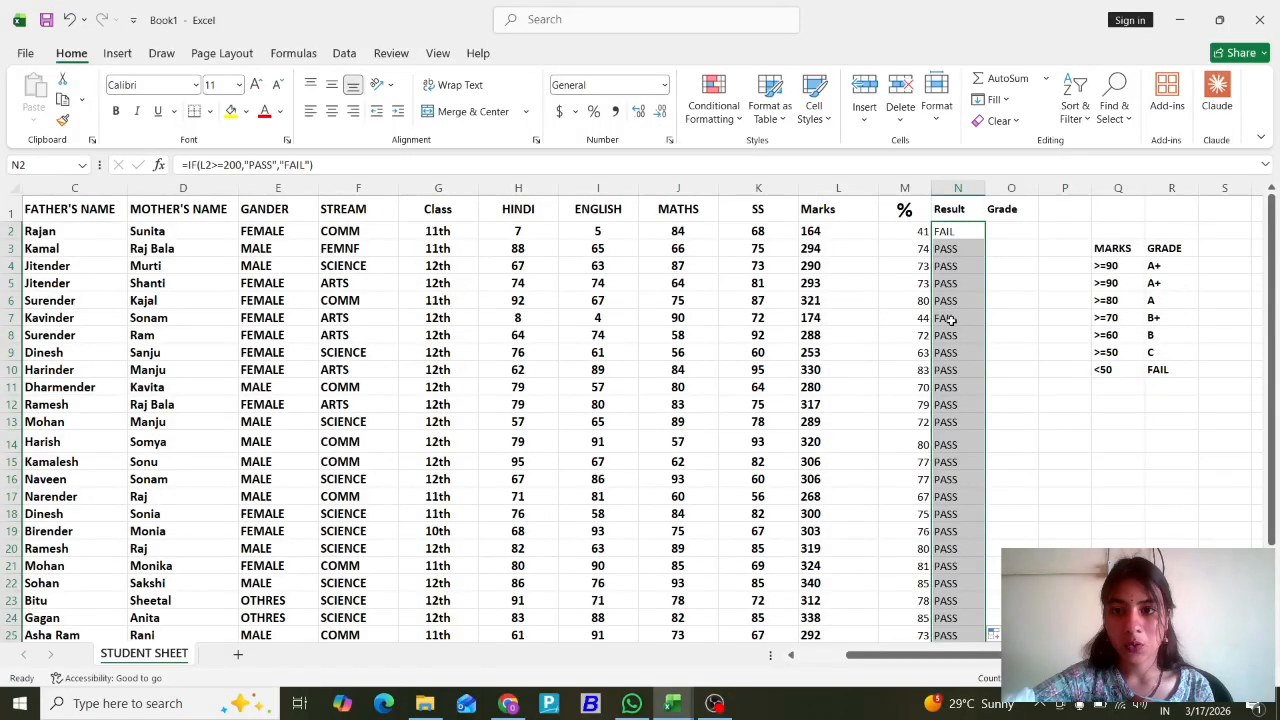
left_click(946, 319)
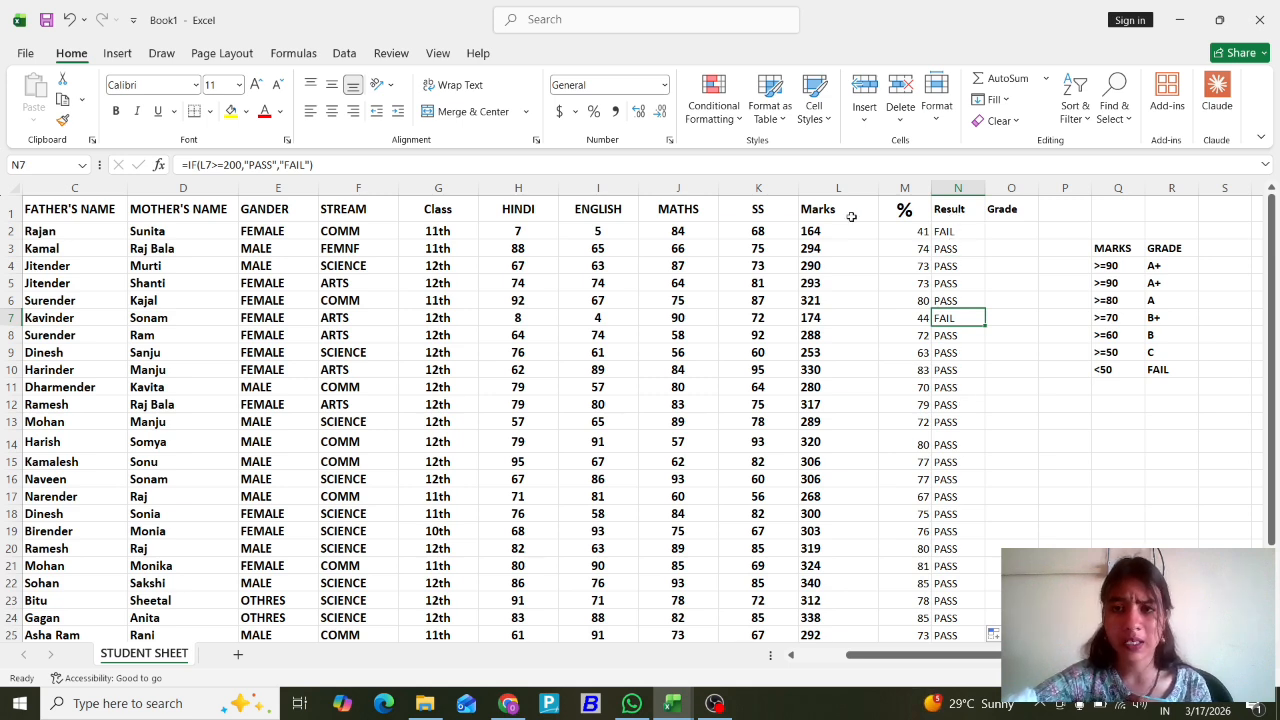
left_click(952, 236)
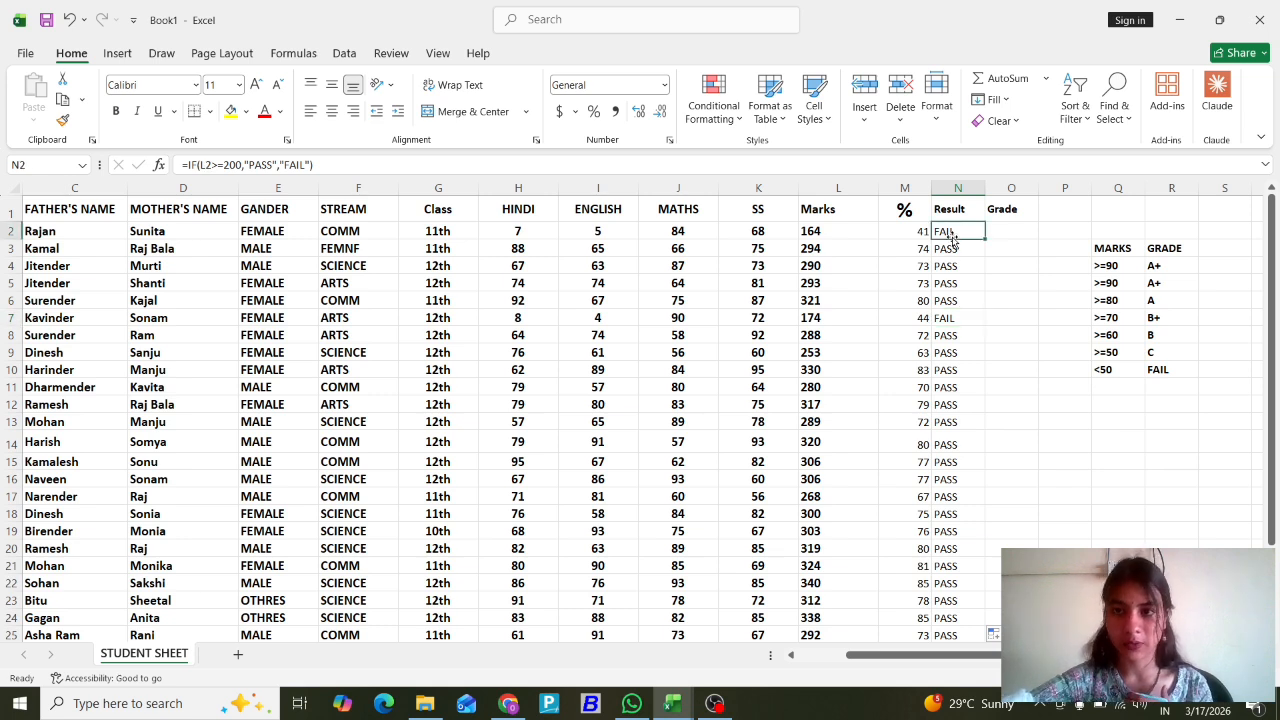
Review the marks and grade criteria in Q3:R10 and centre-align the whole % column horizontally.
left_click(1001, 230)
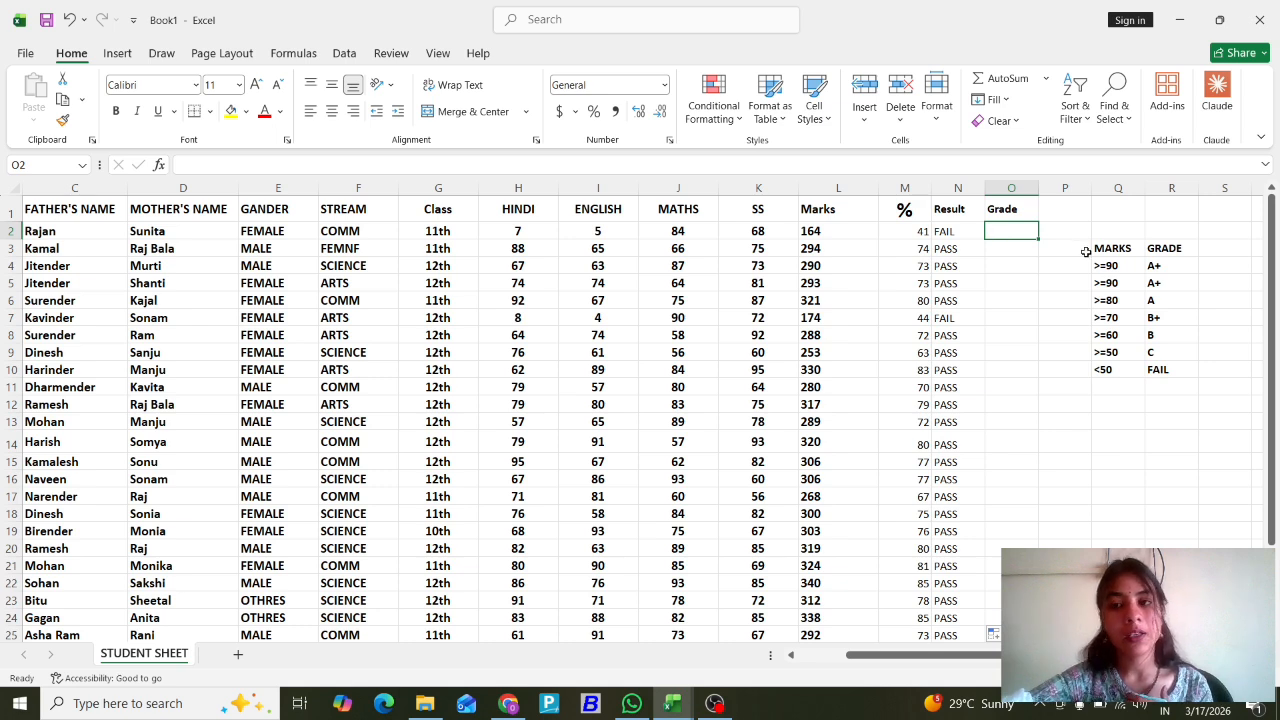
left_click_drag(1105, 249, 1160, 375)
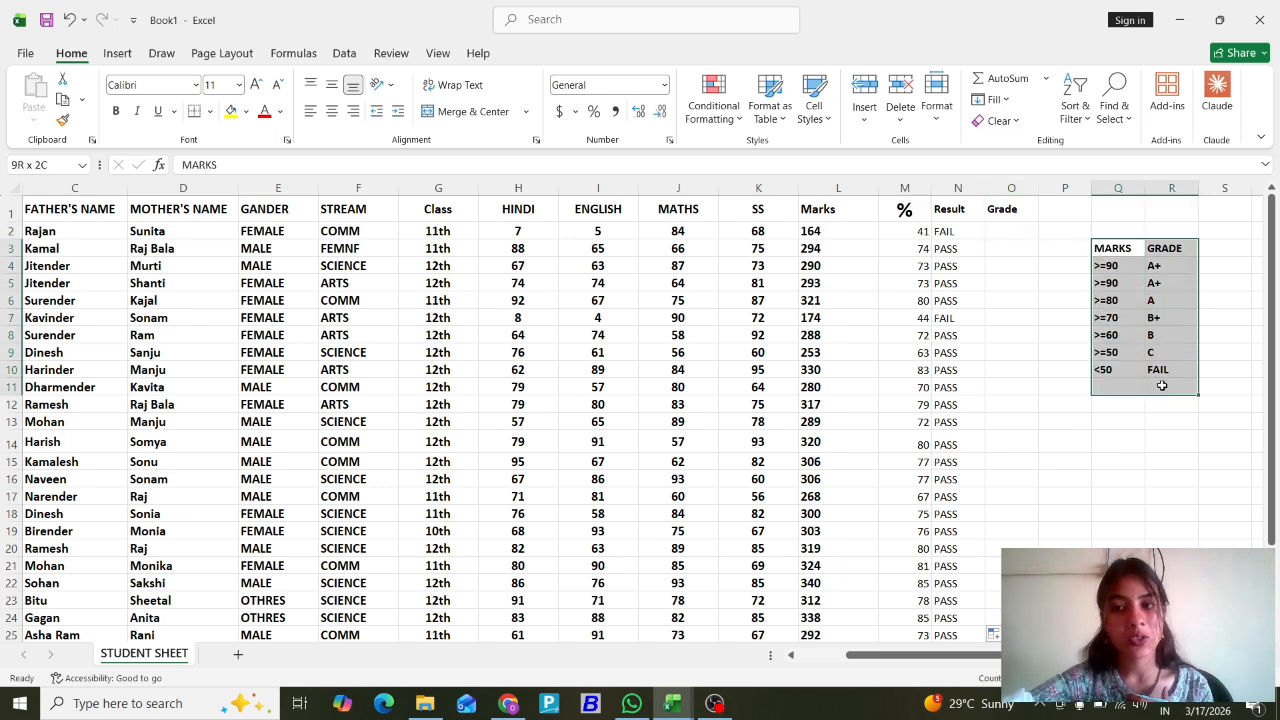
left_click(1128, 432)
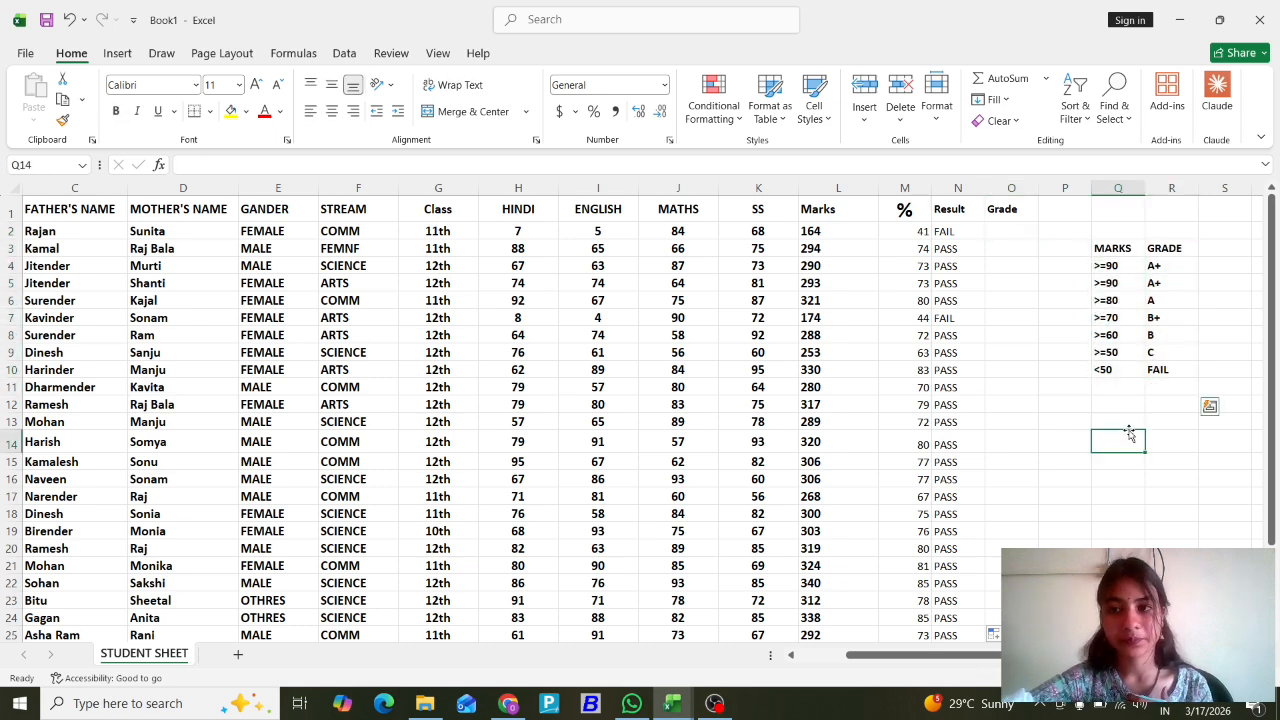
left_click(1126, 266)
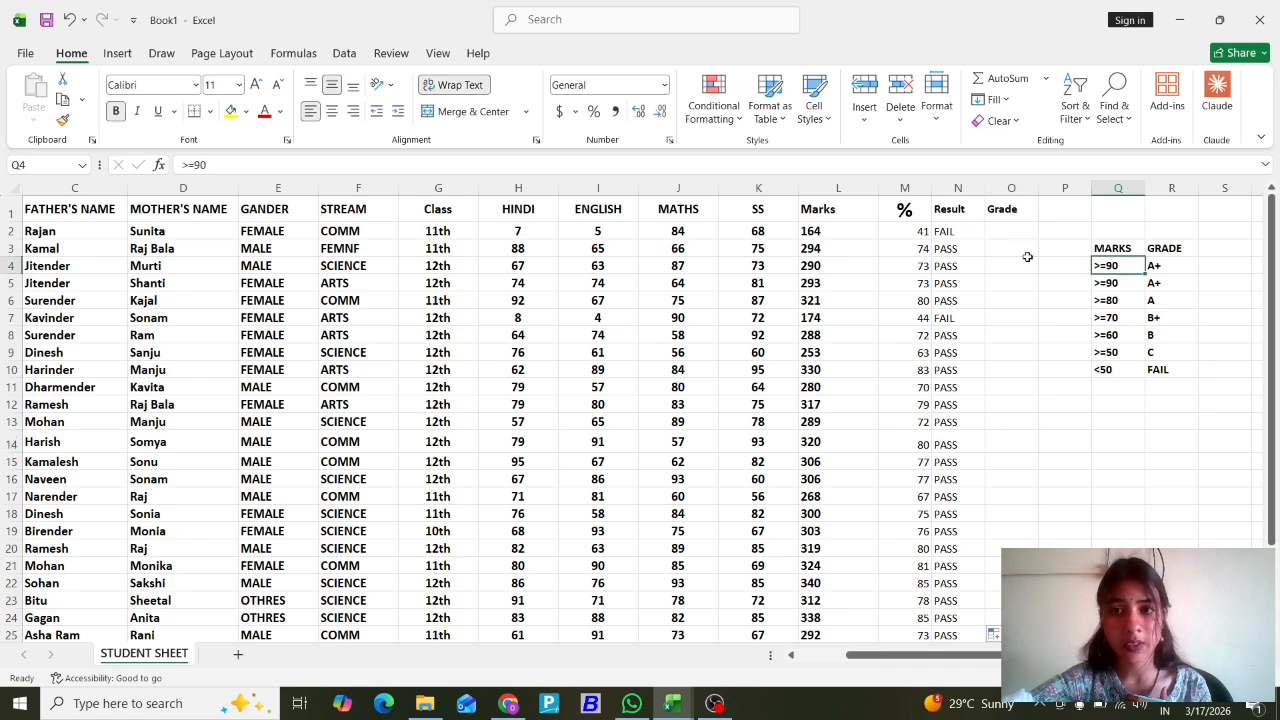
left_click(897, 187)
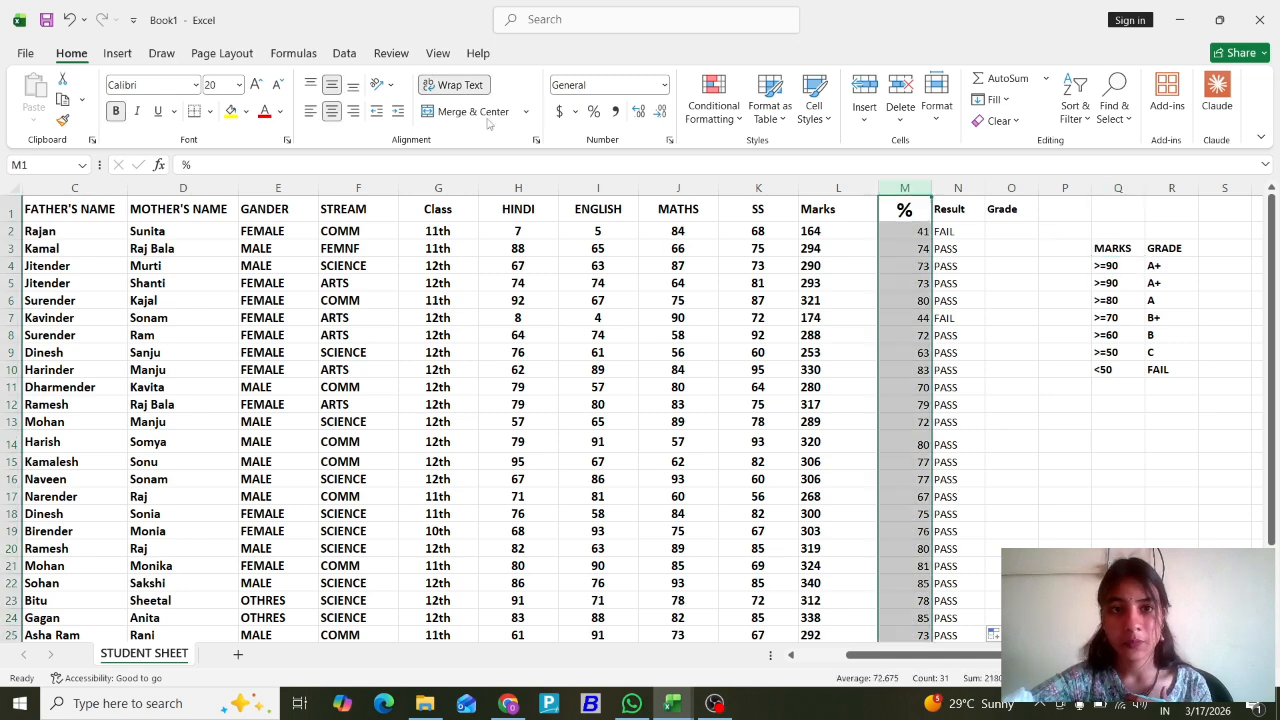
left_click(332, 111)
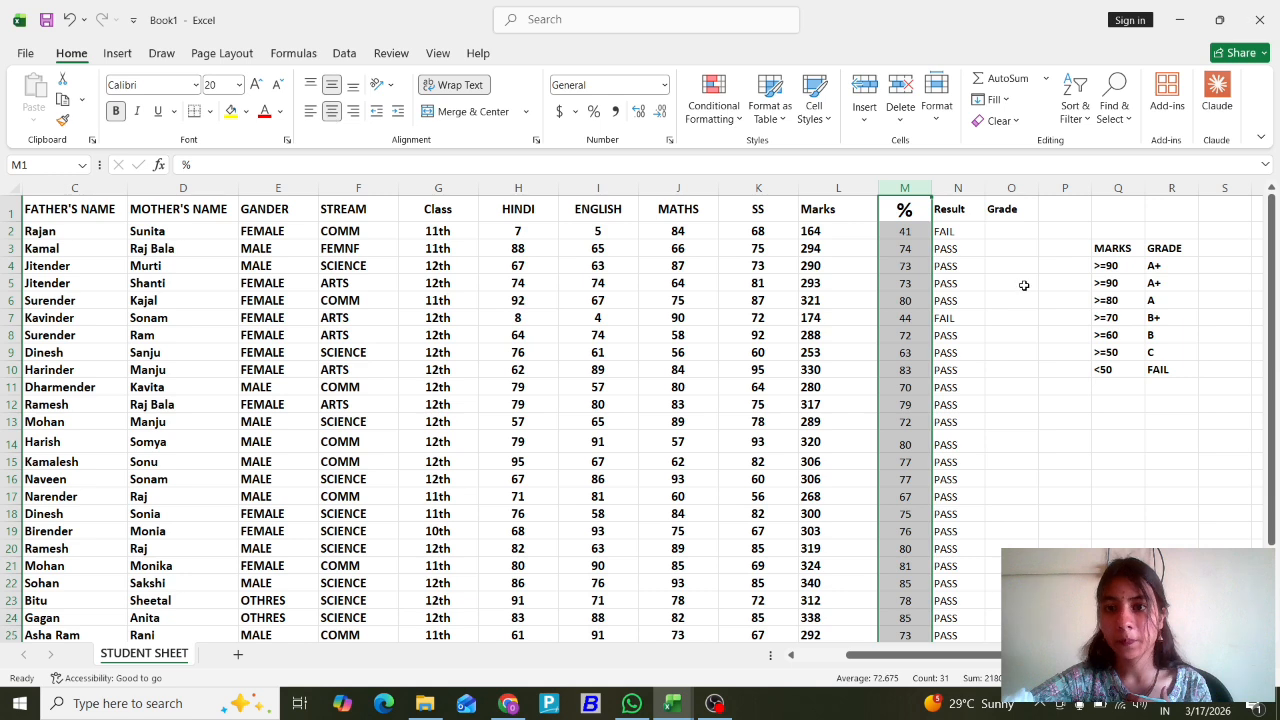
left_click(1059, 267)
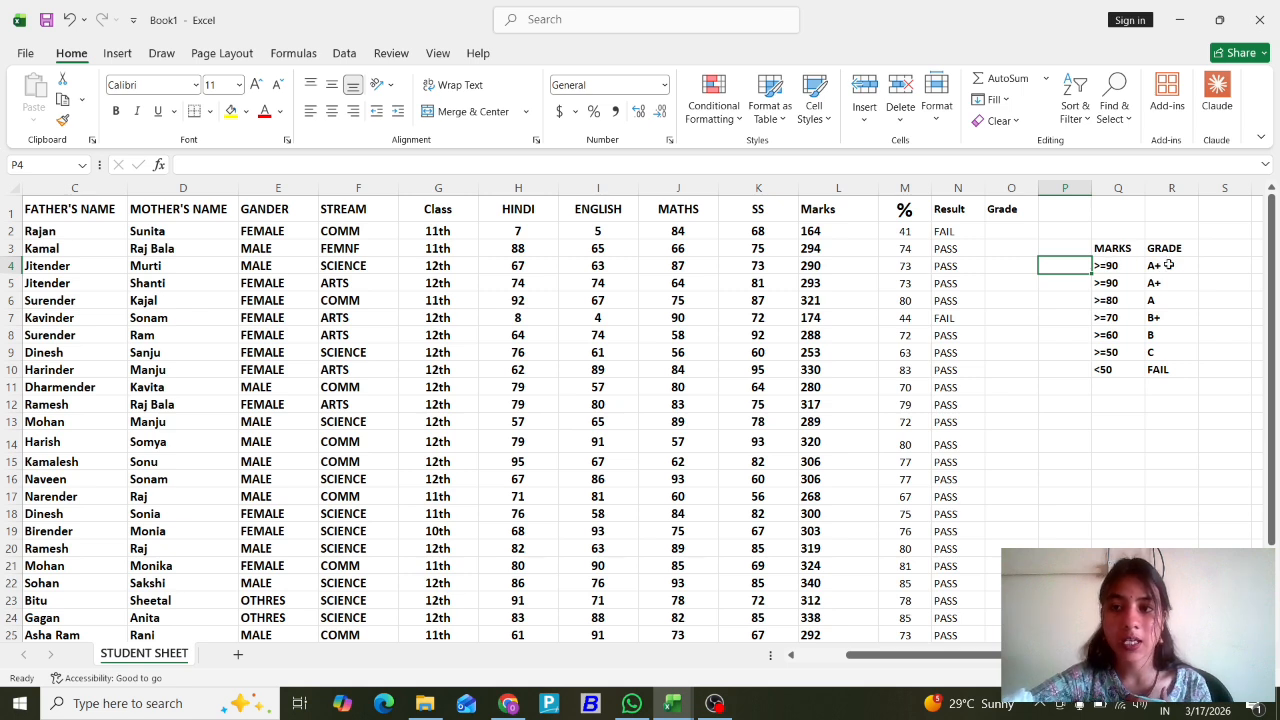
Begin the first student's grade formula in O2 with =IF(M2>=90,"A+", following the grade criteria table.
left_click(1125, 303)
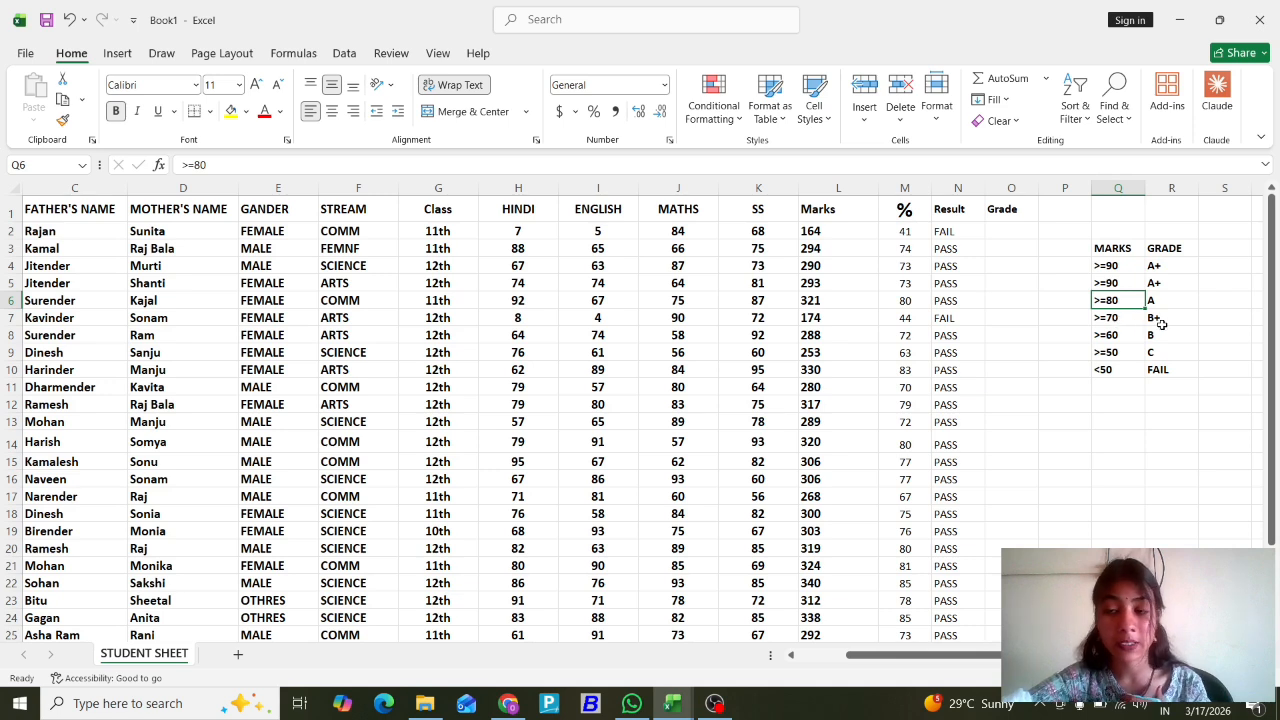
left_click_drag(1020, 228, 1012, 405)
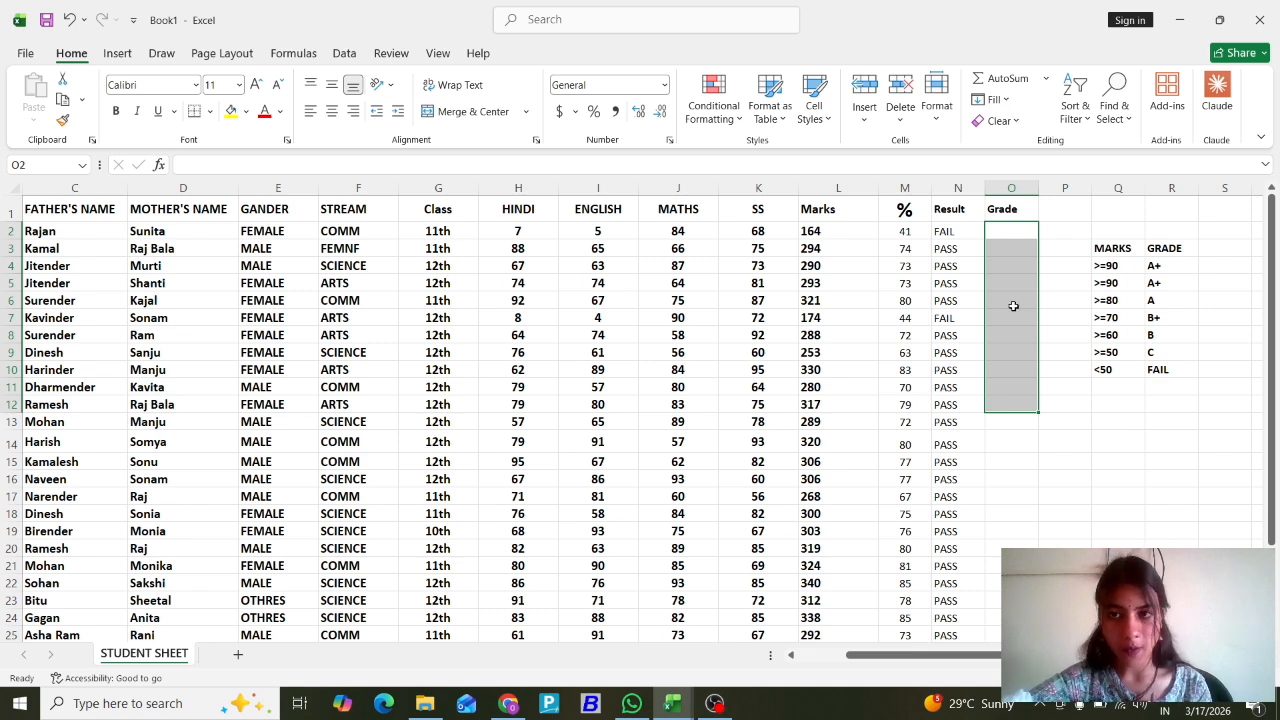
left_click(1013, 231)
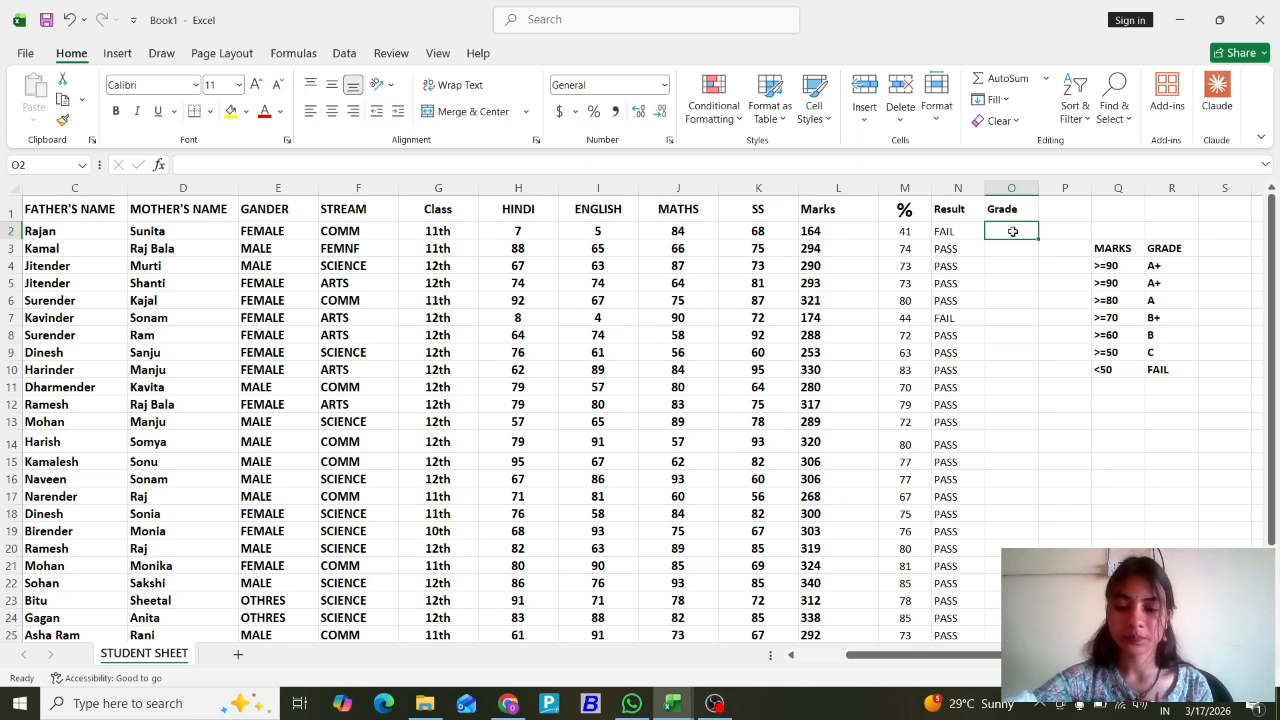
type("=")
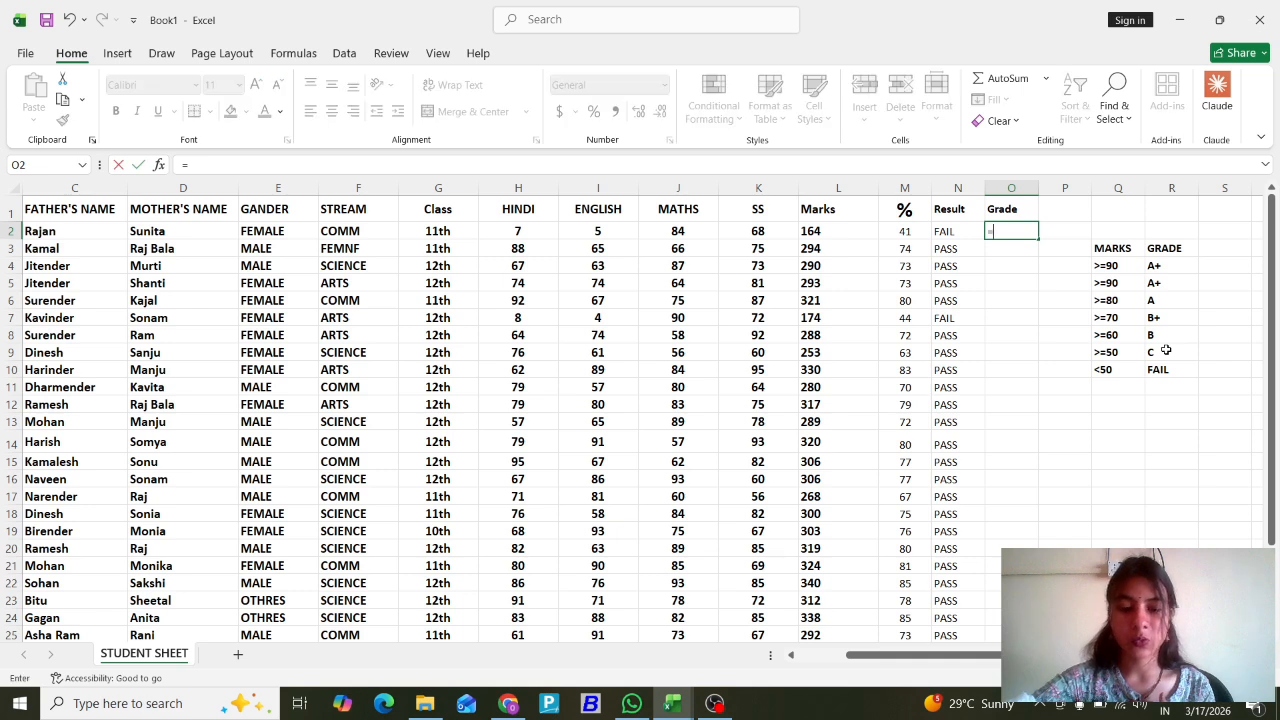
type("IF(")
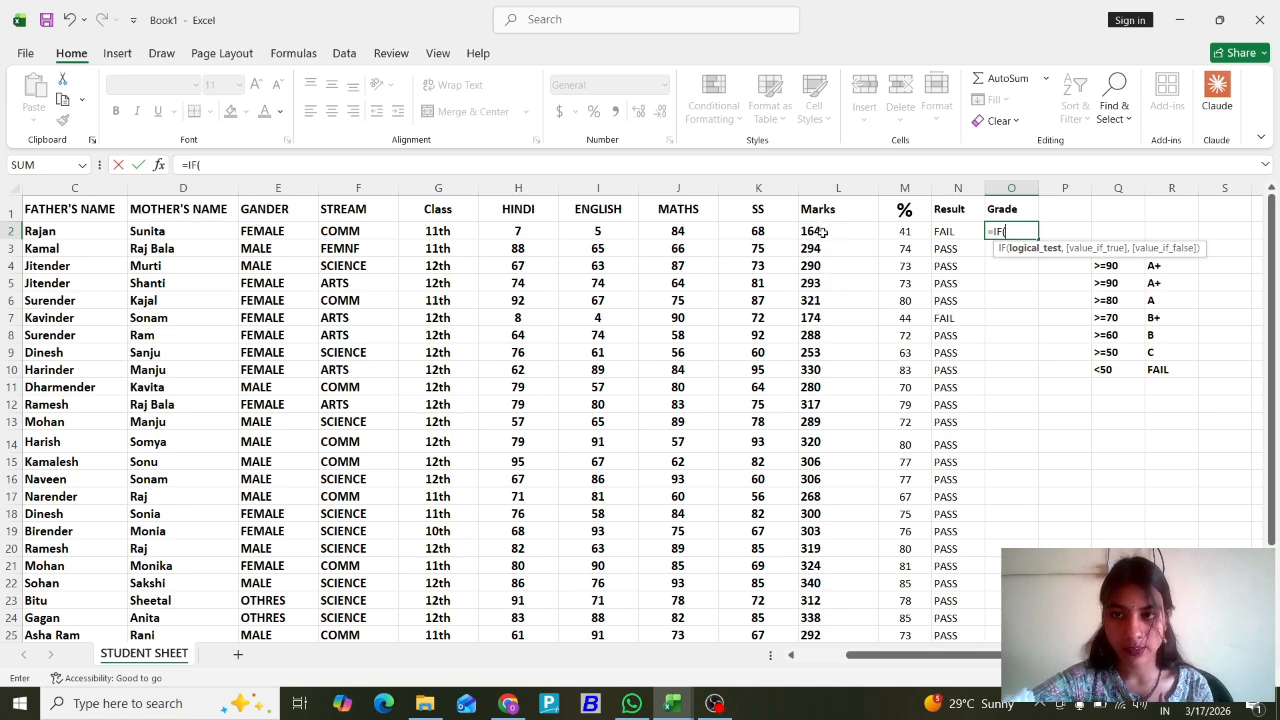
left_click(908, 231)
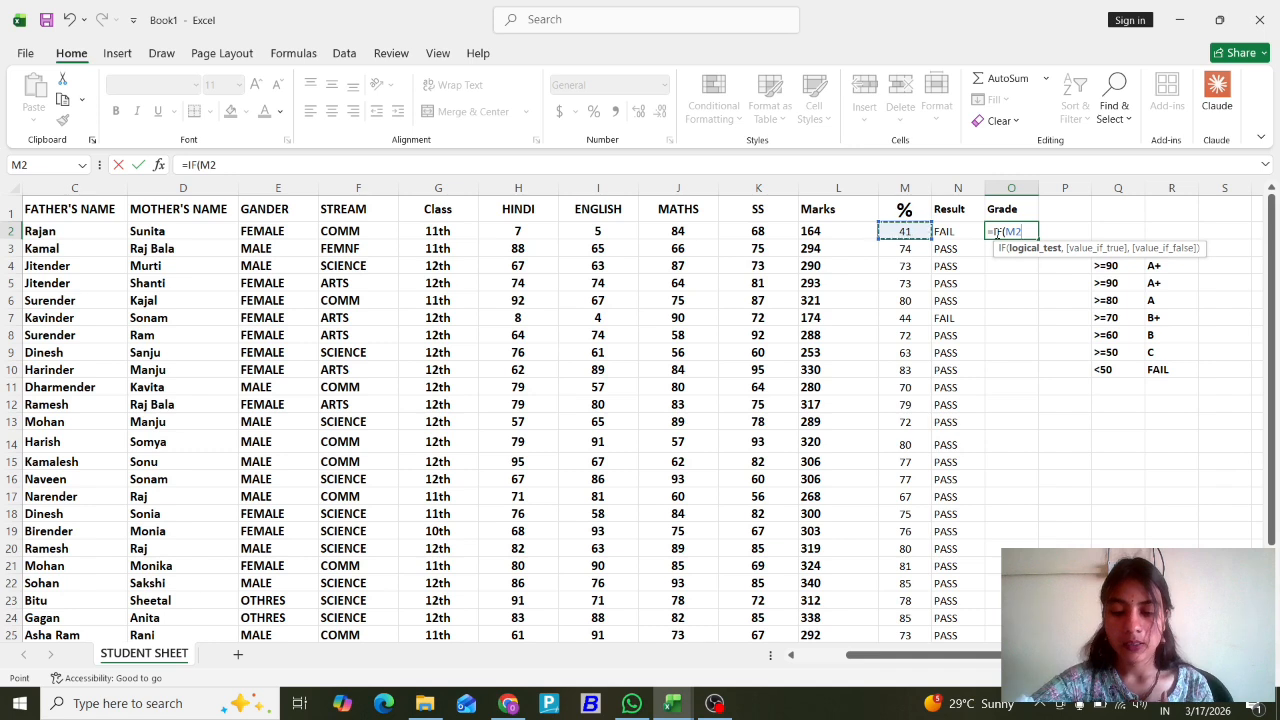
type(">=")
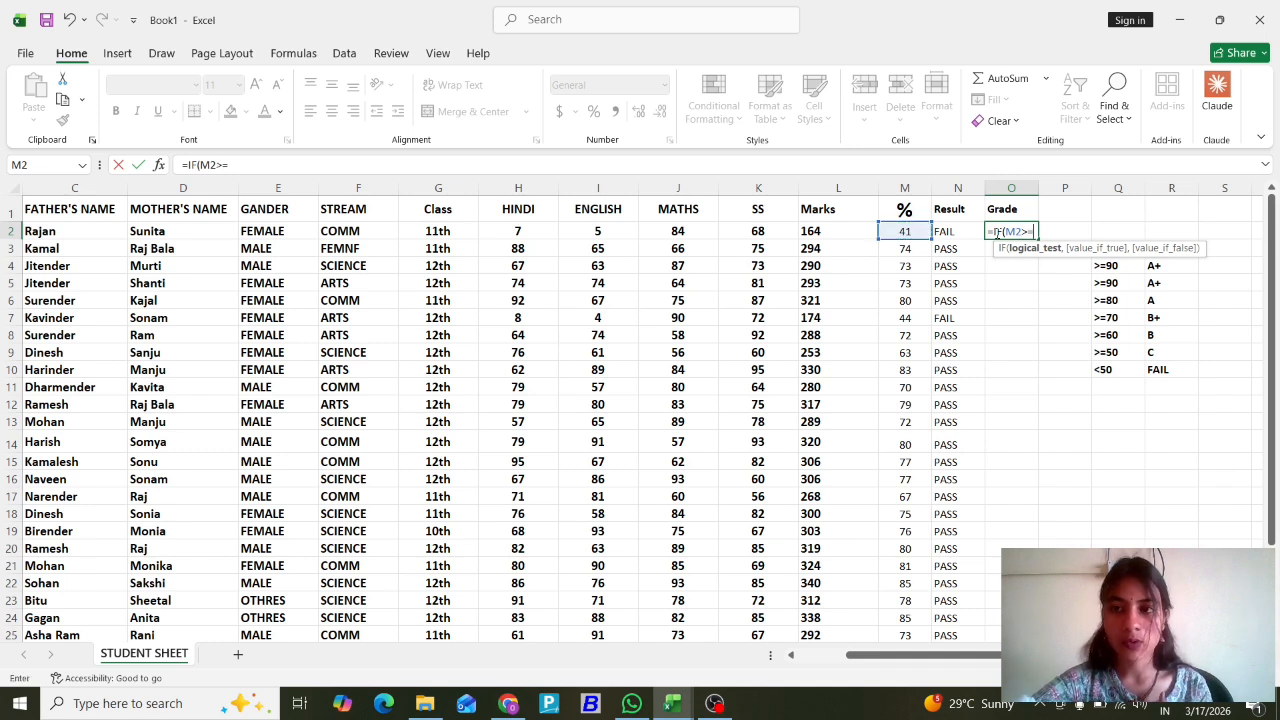
type("90")
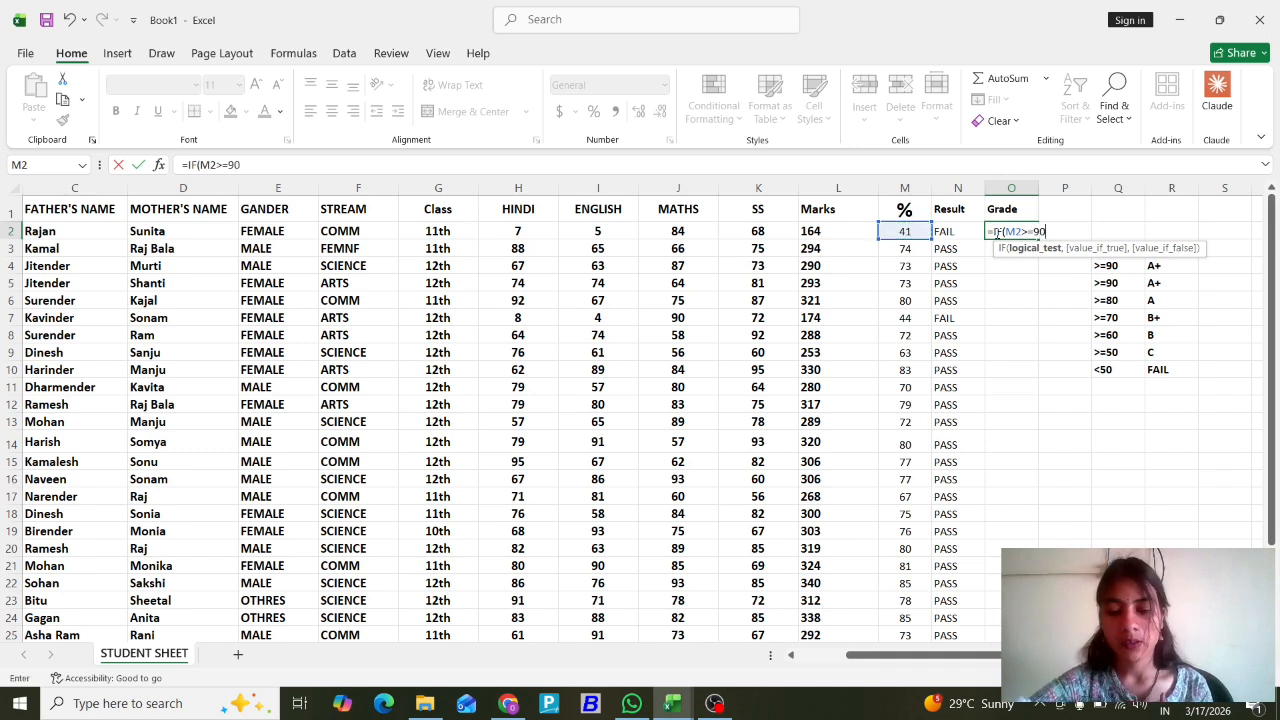
type(",")
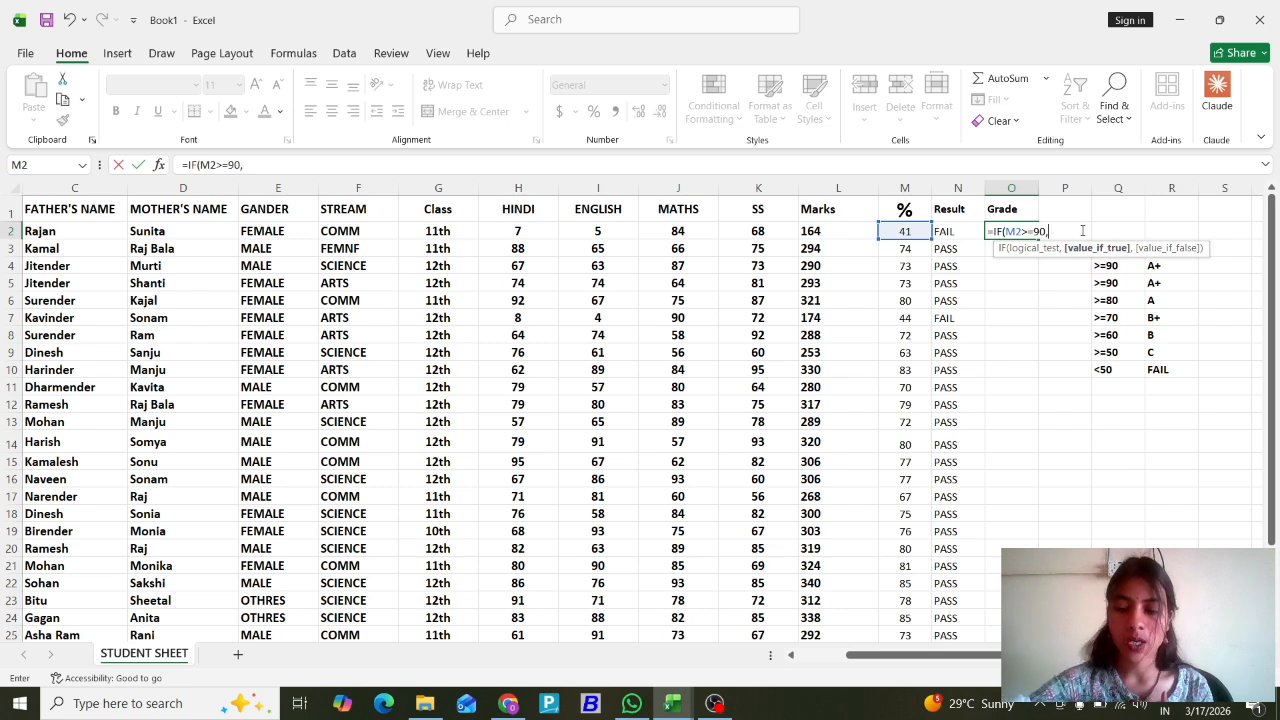
type("\"A")
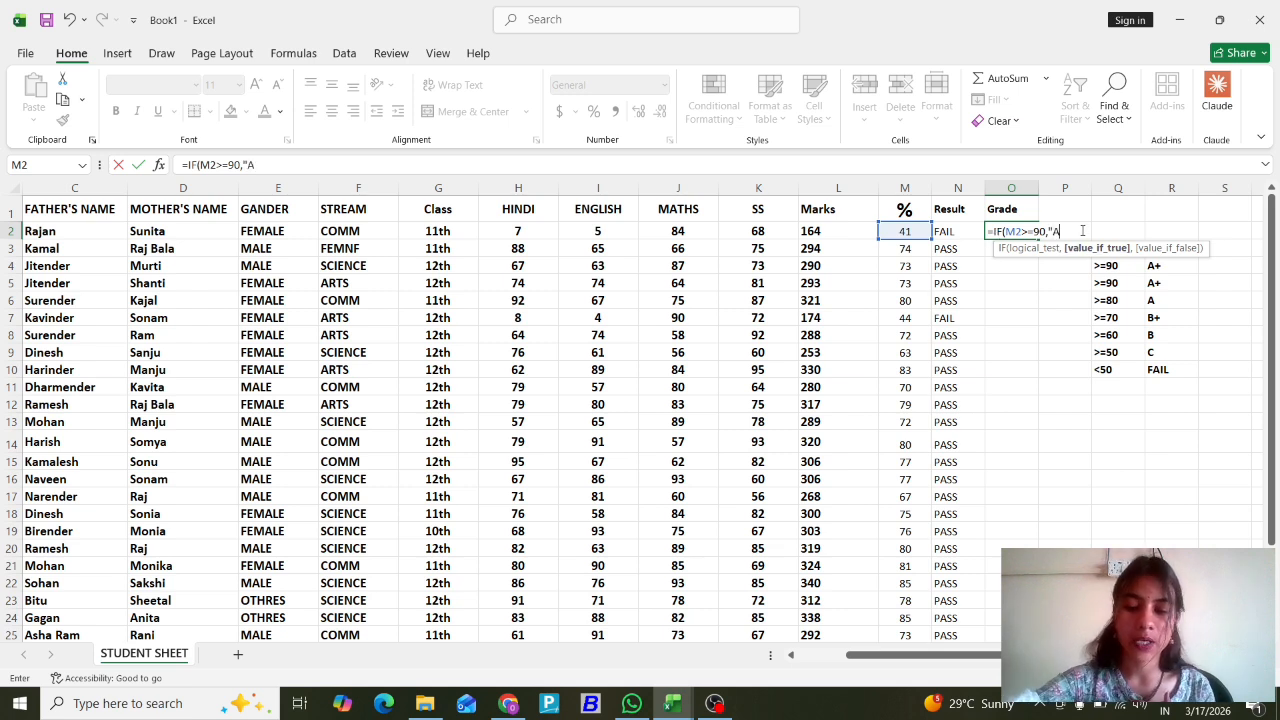
type("+\"")
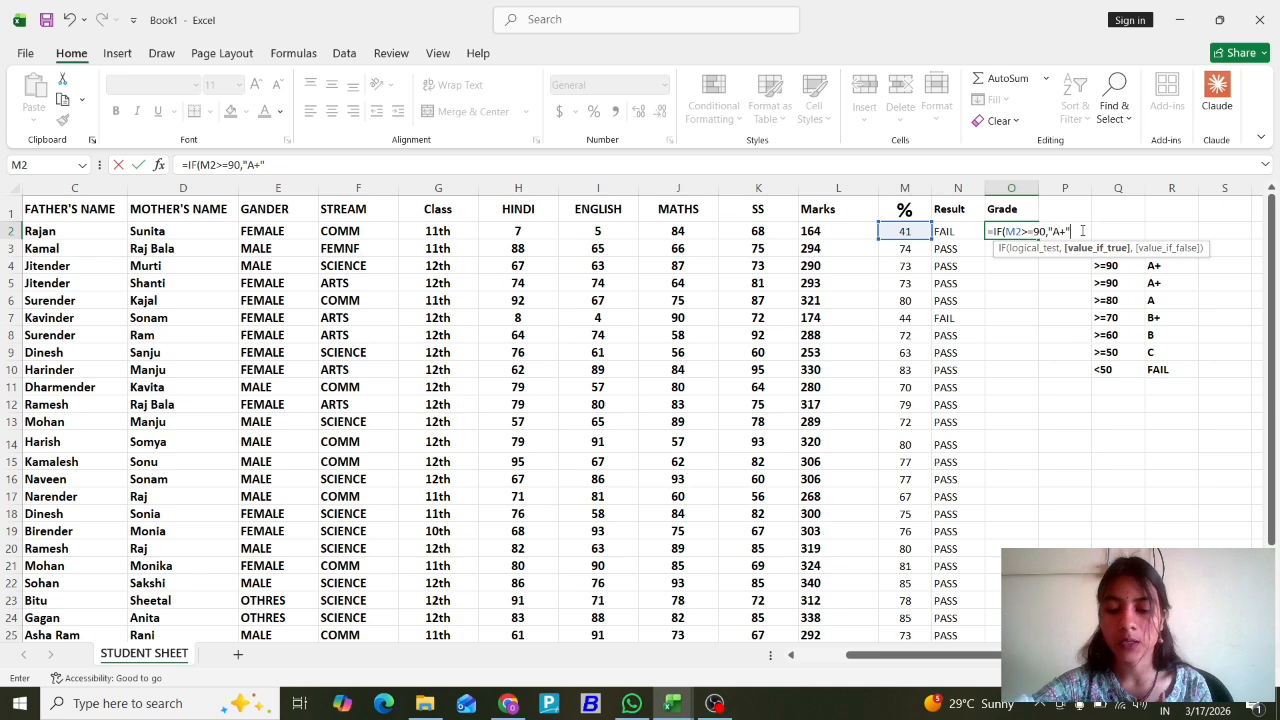
type(",")
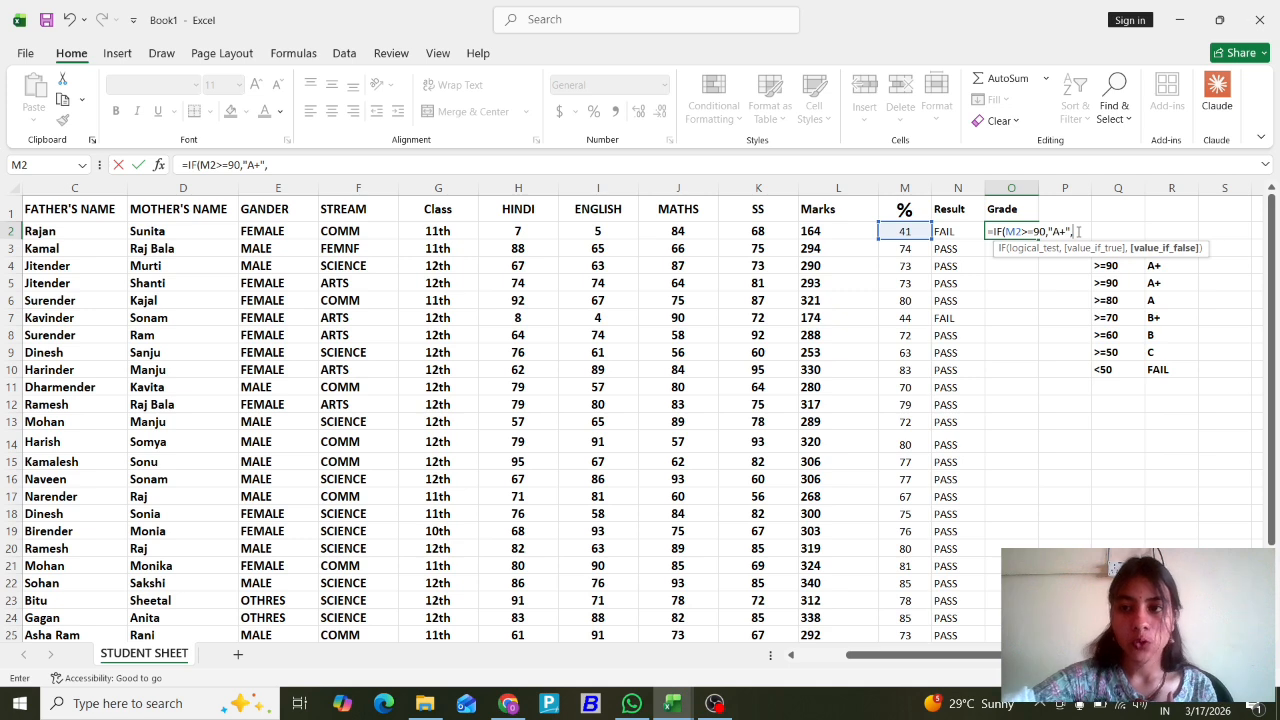
left_click(895, 231)
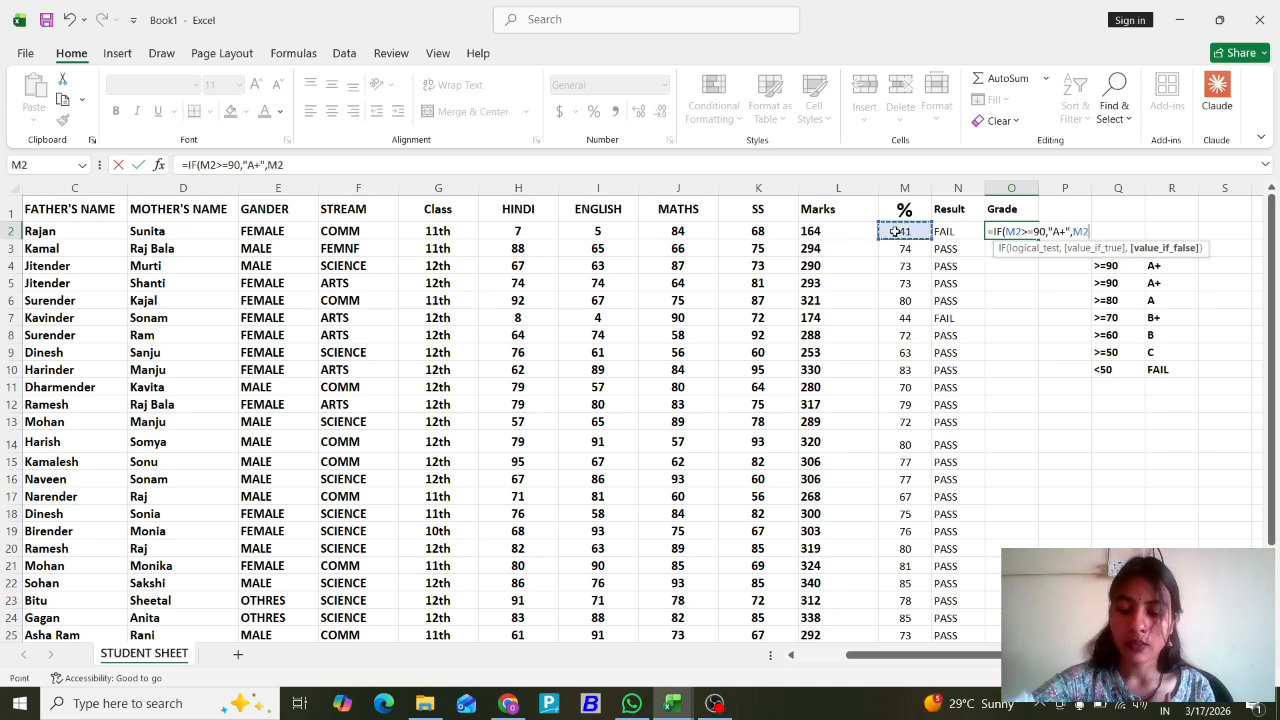
type(">")
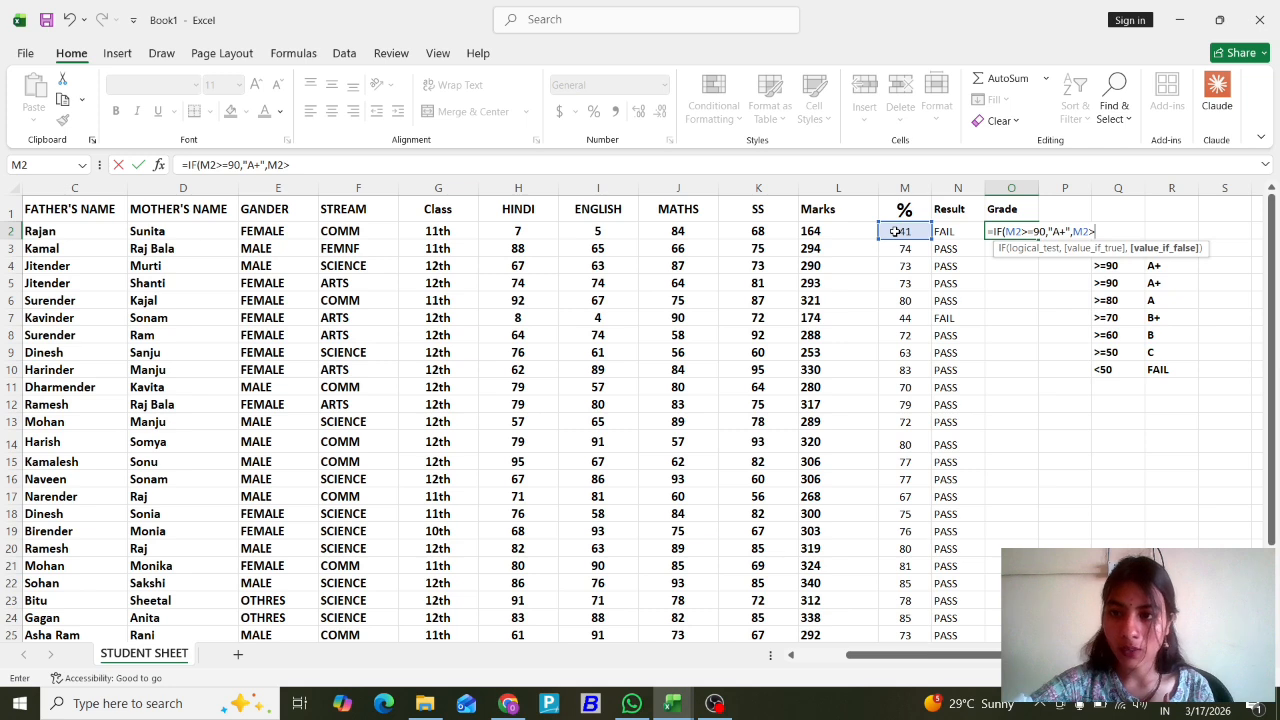
type("=80")
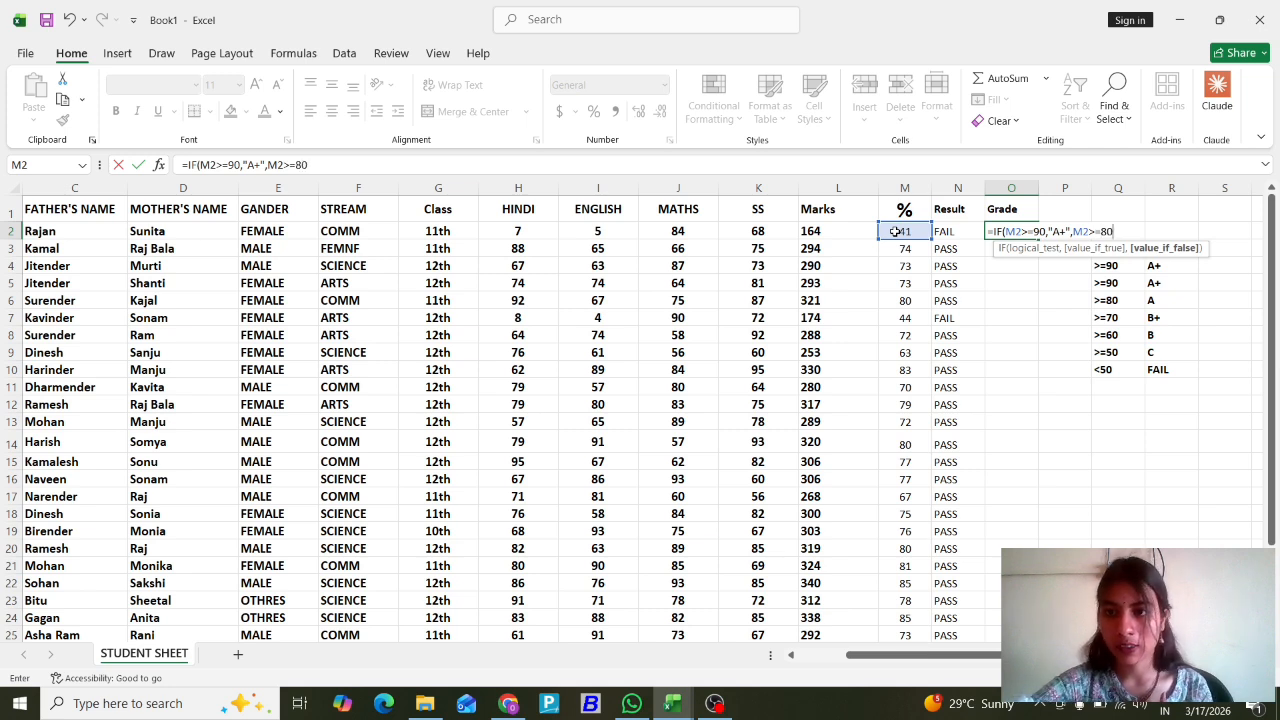
type(",\"A")
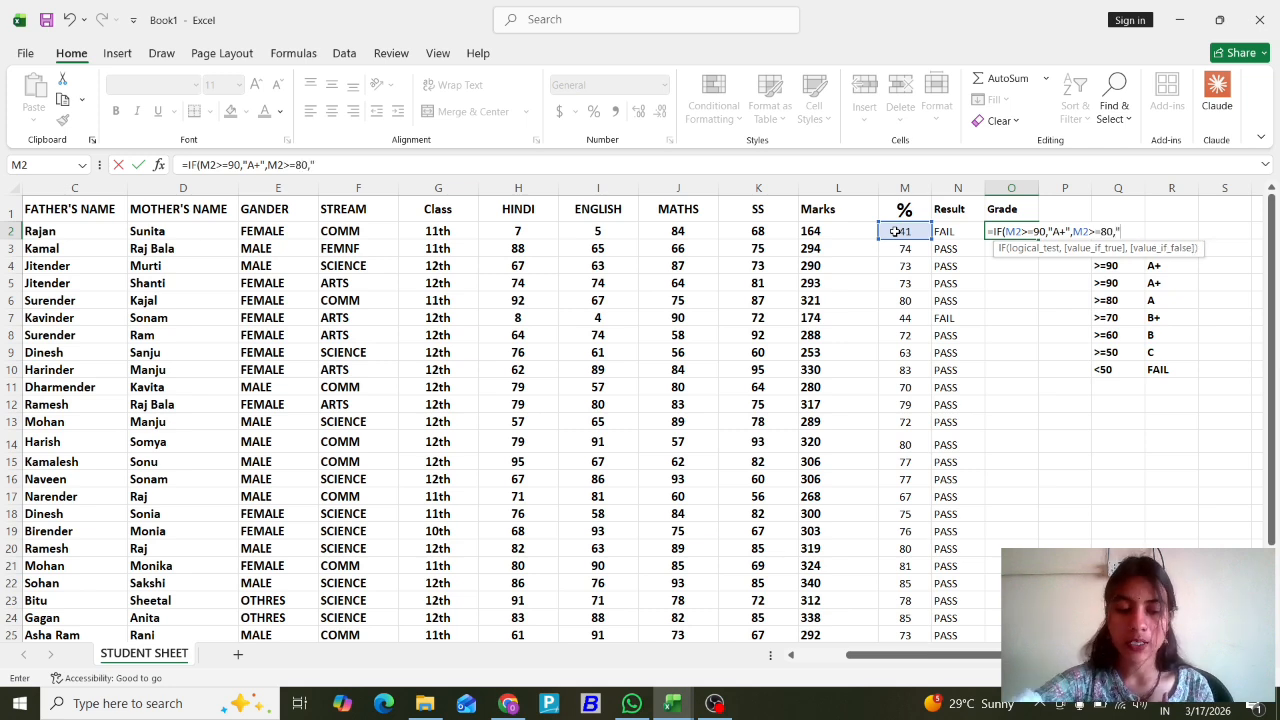
type("\"")
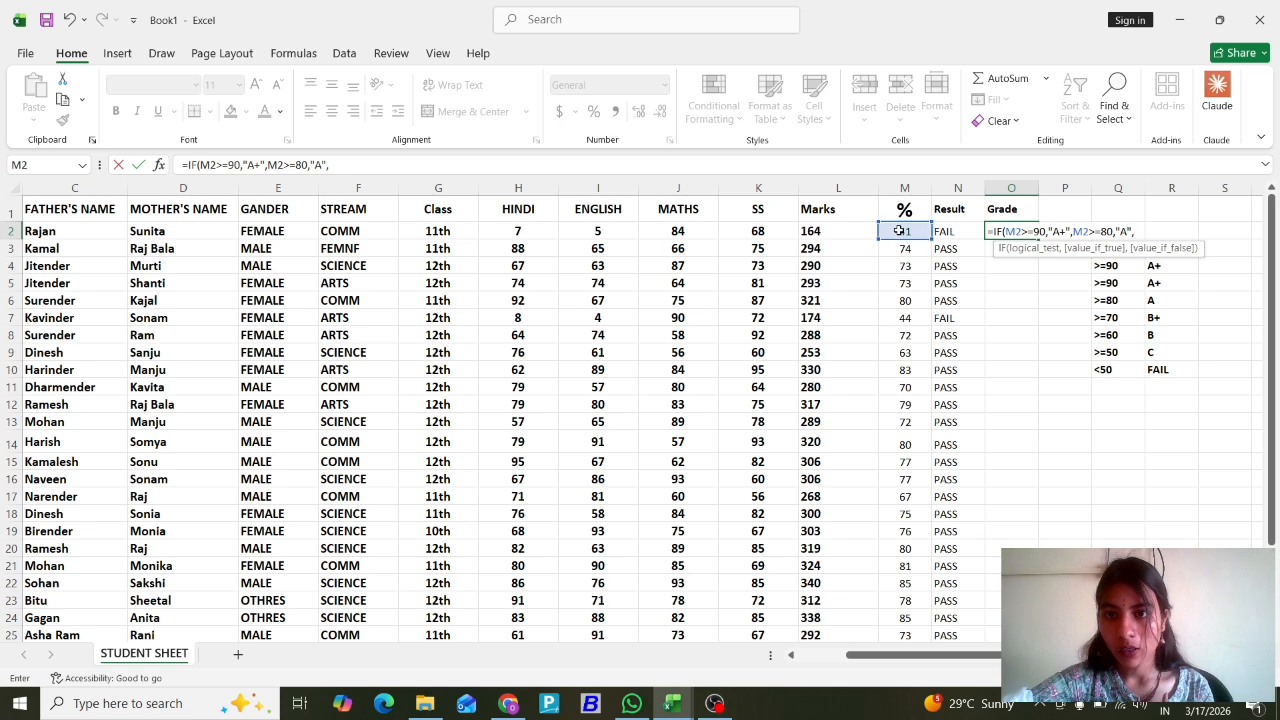
type(",")
left_click(899, 231)
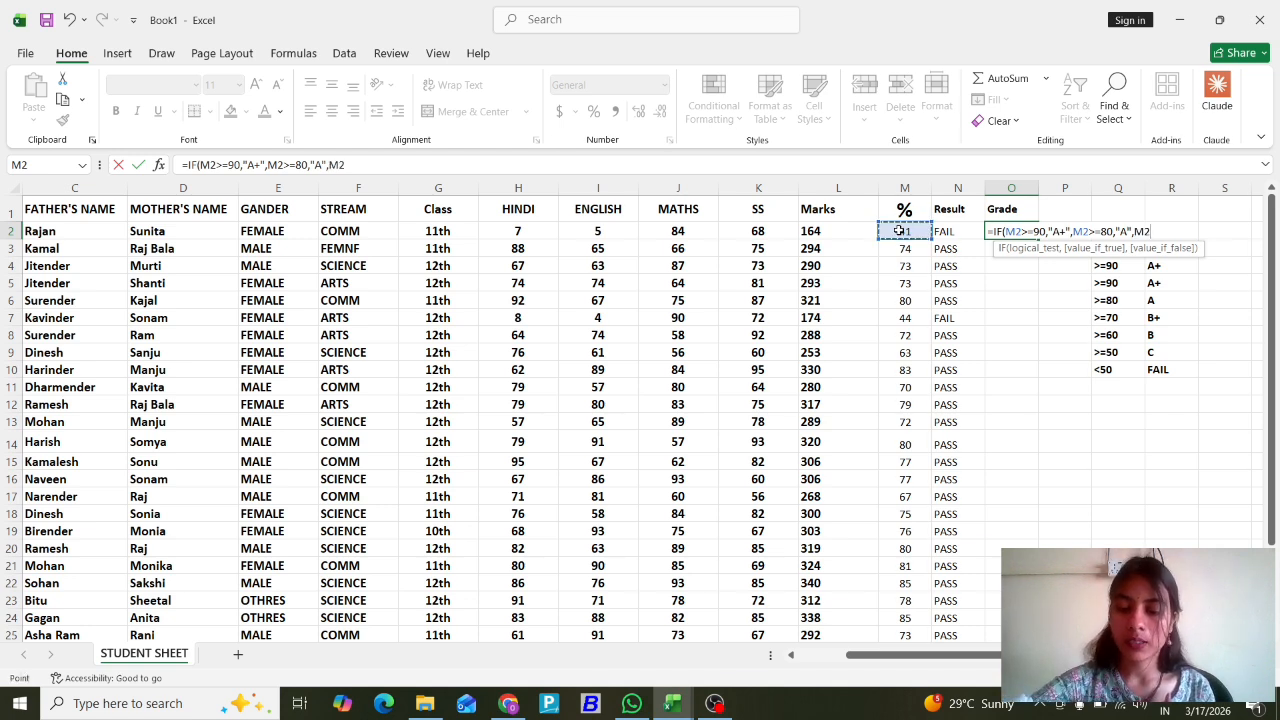
type(">")
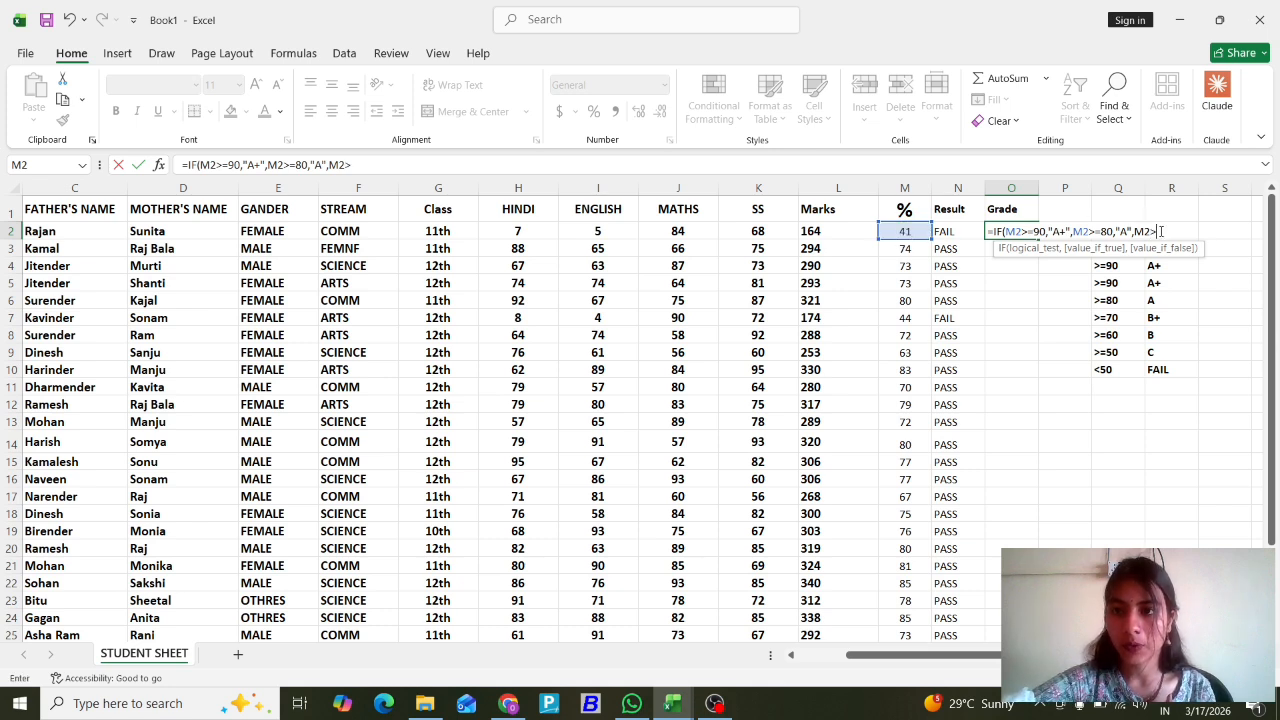
left_click_drag(1157, 232, 1073, 232)
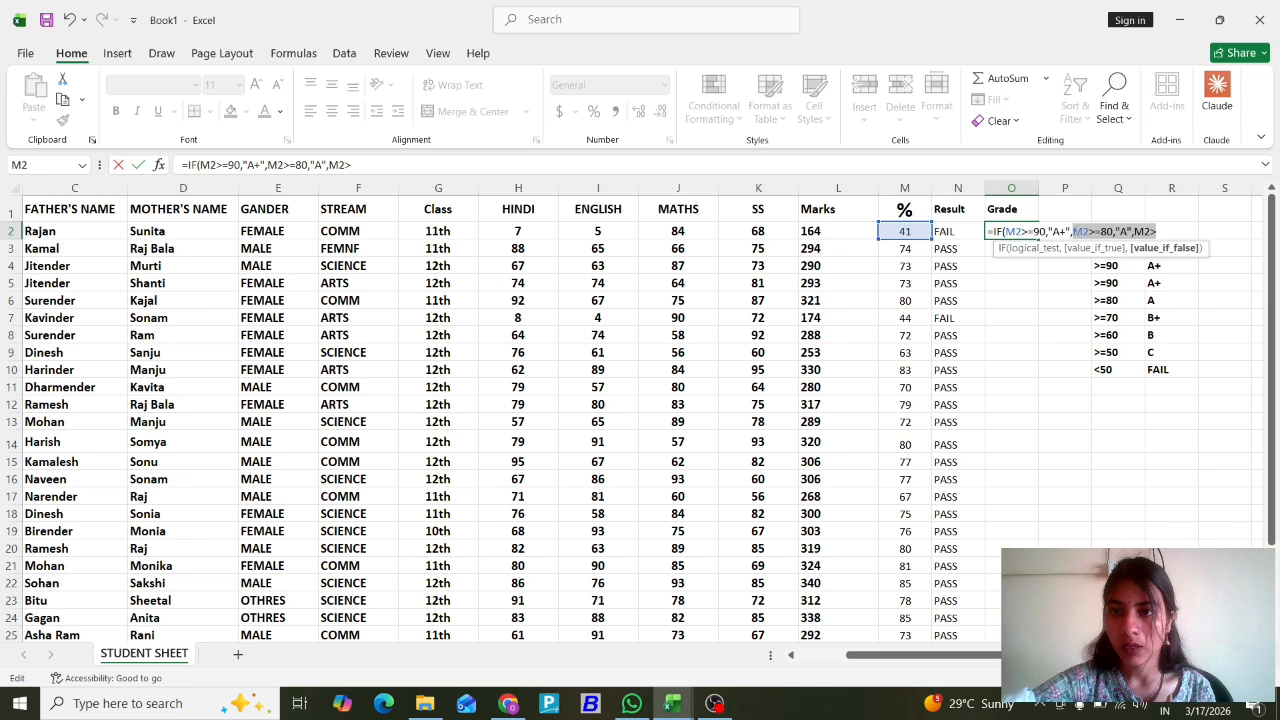
key("BackSpace")
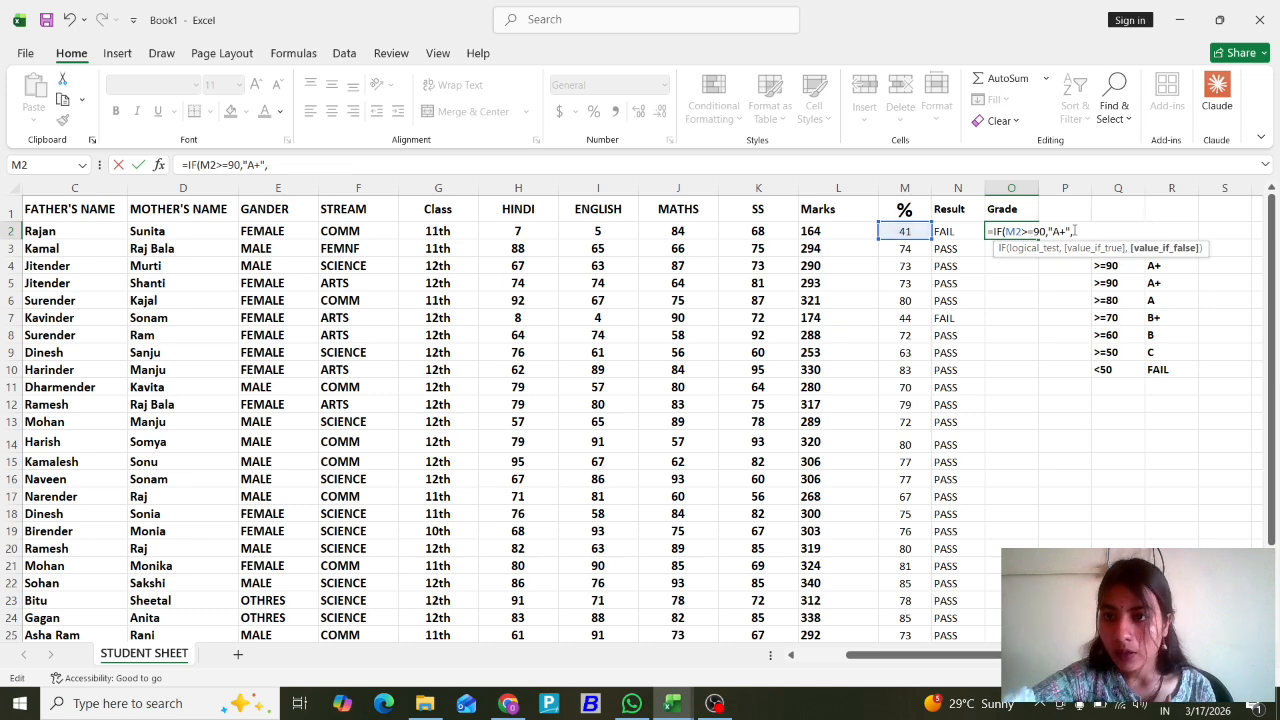
Add a nested condition to the O2 grade formula that returns A for 80 or more: IF(M2>=80,"A".
type("IF")
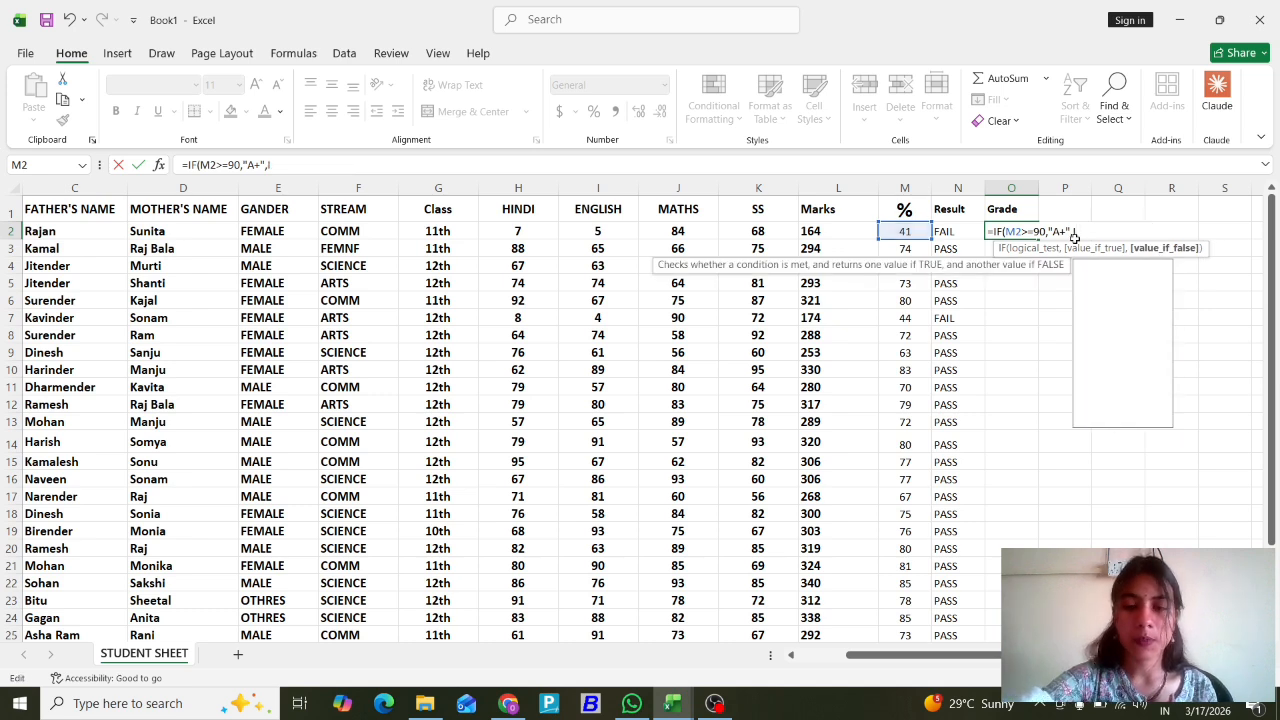
type("(")
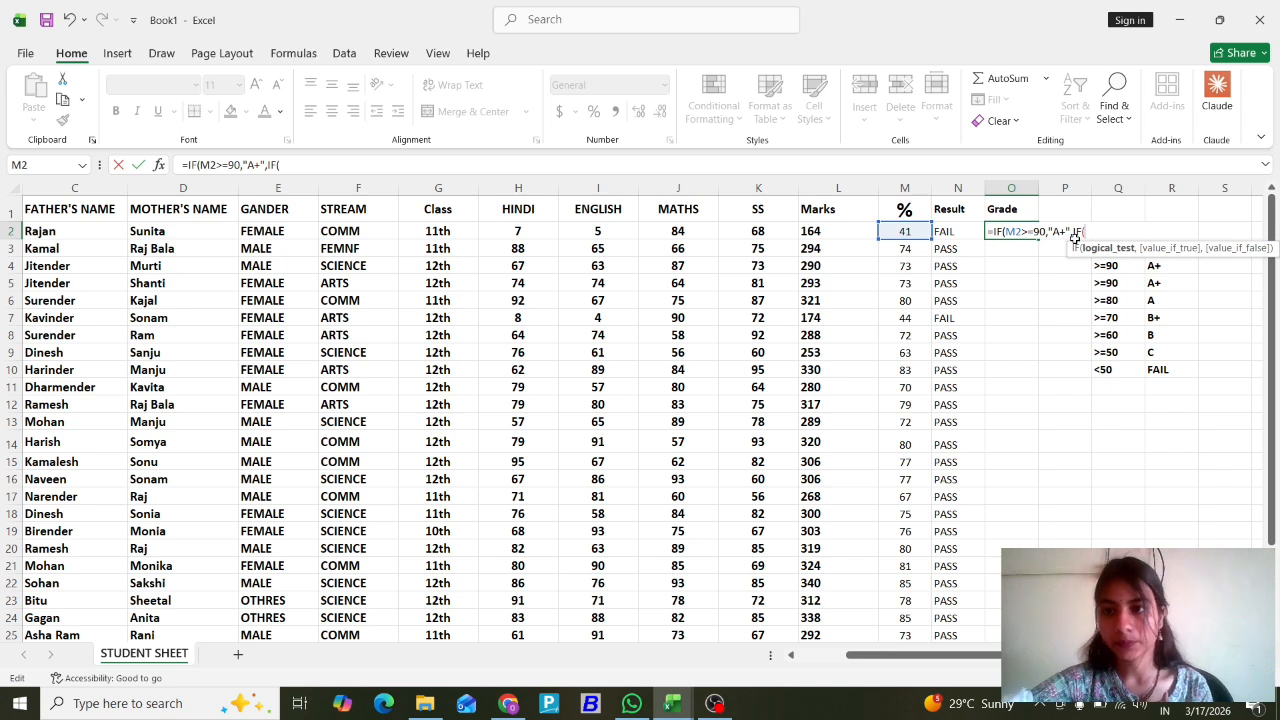
left_click(904, 231)
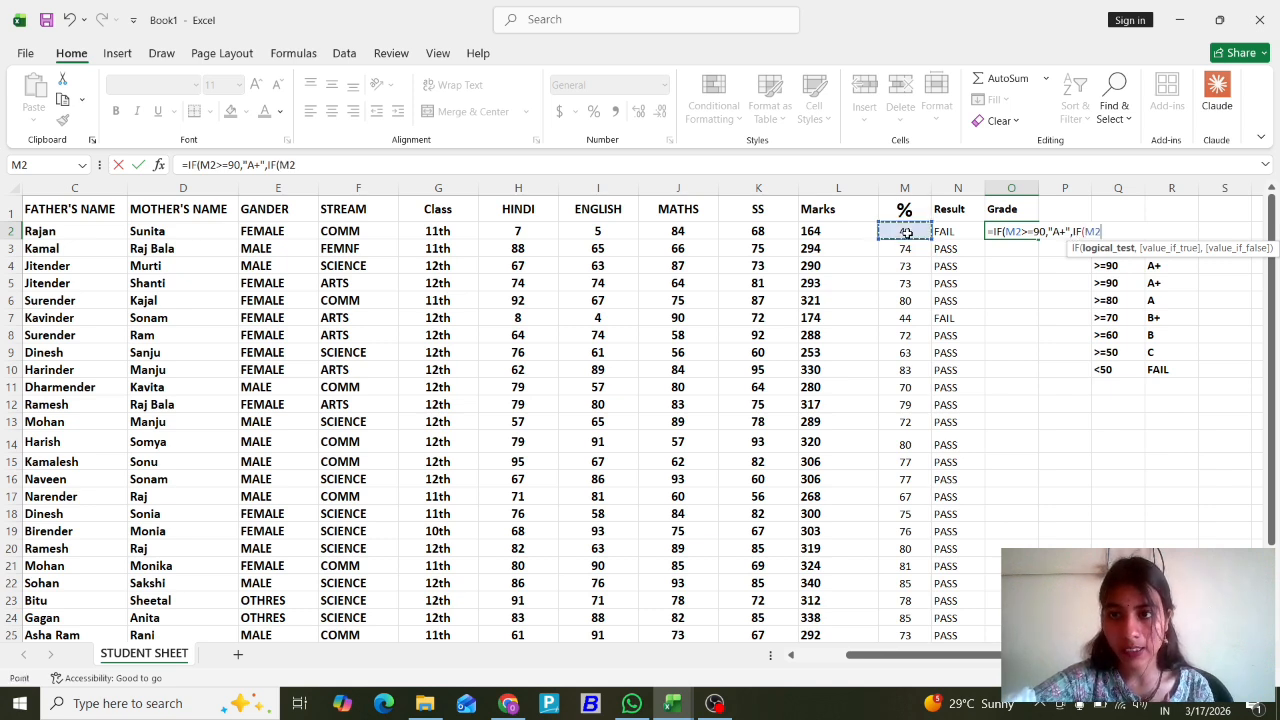
type(">")
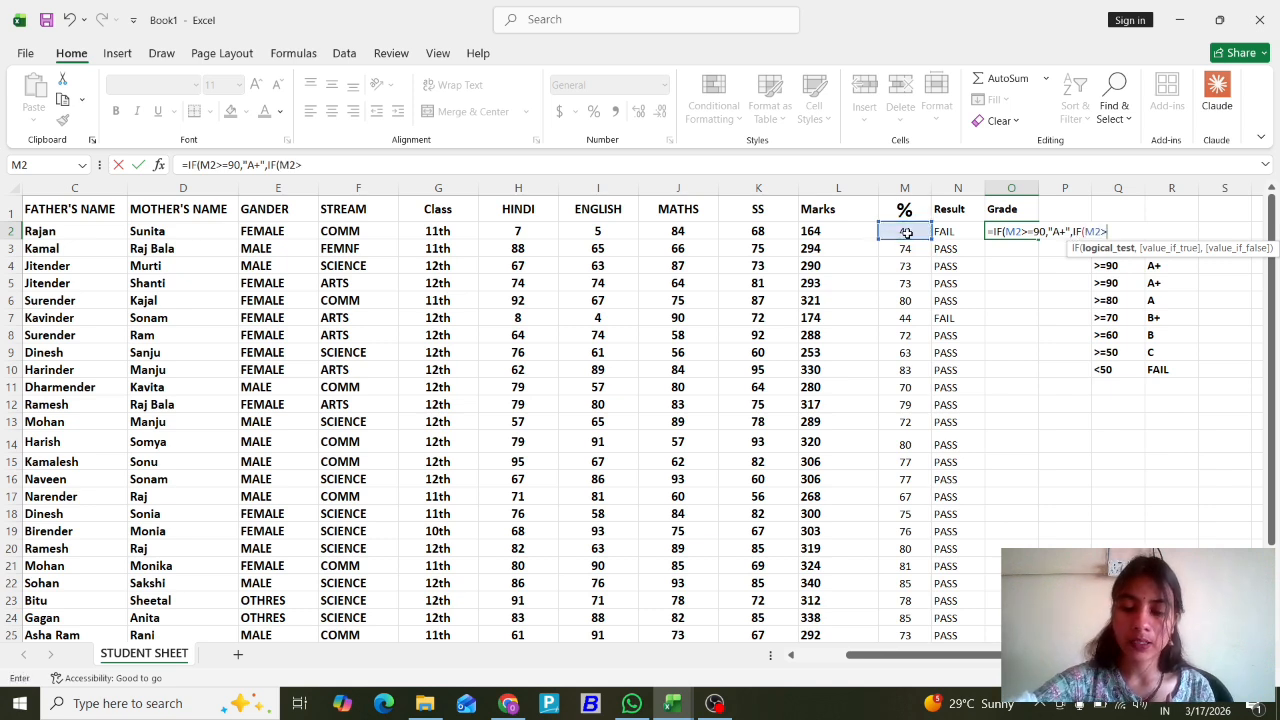
type("=")
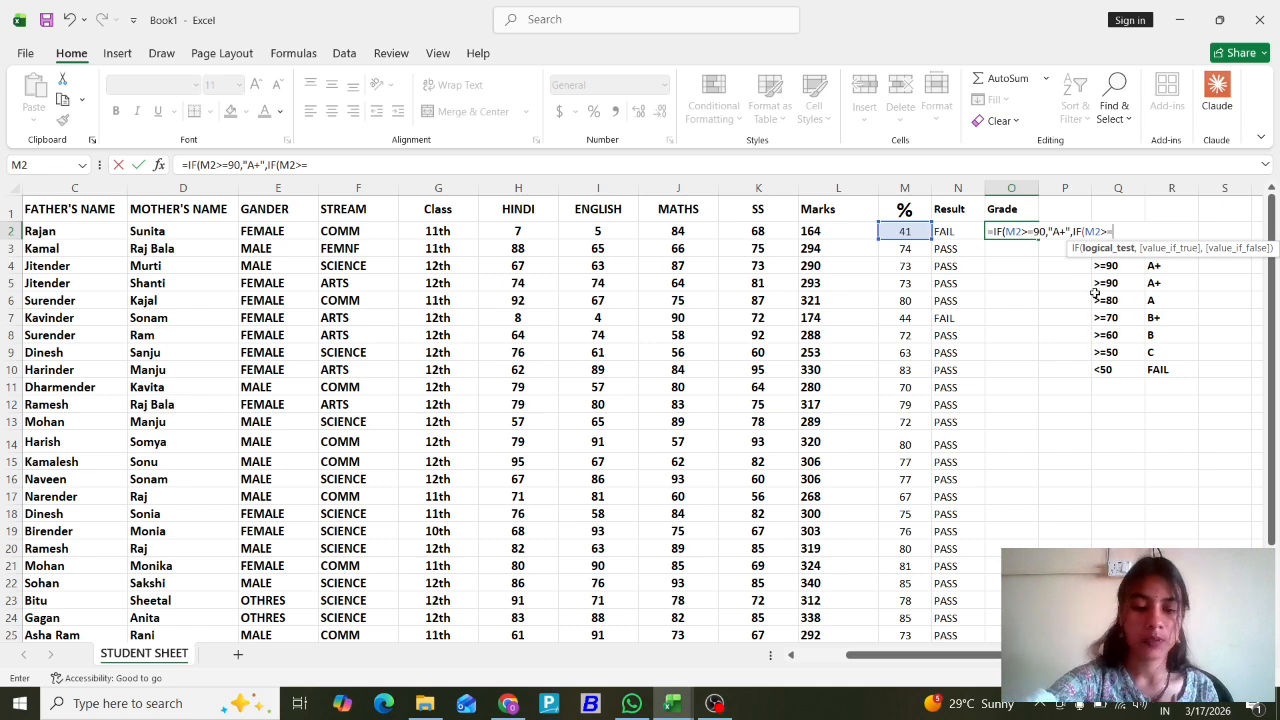
type("80")
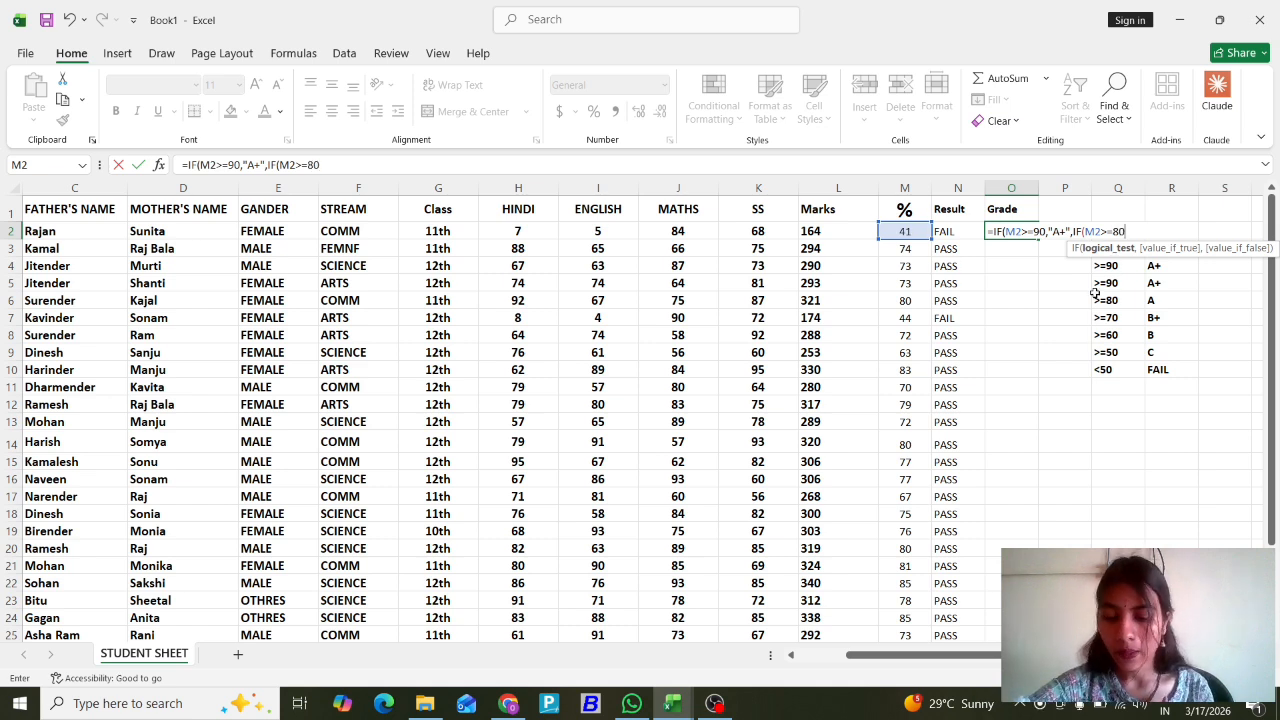
type(",\"")
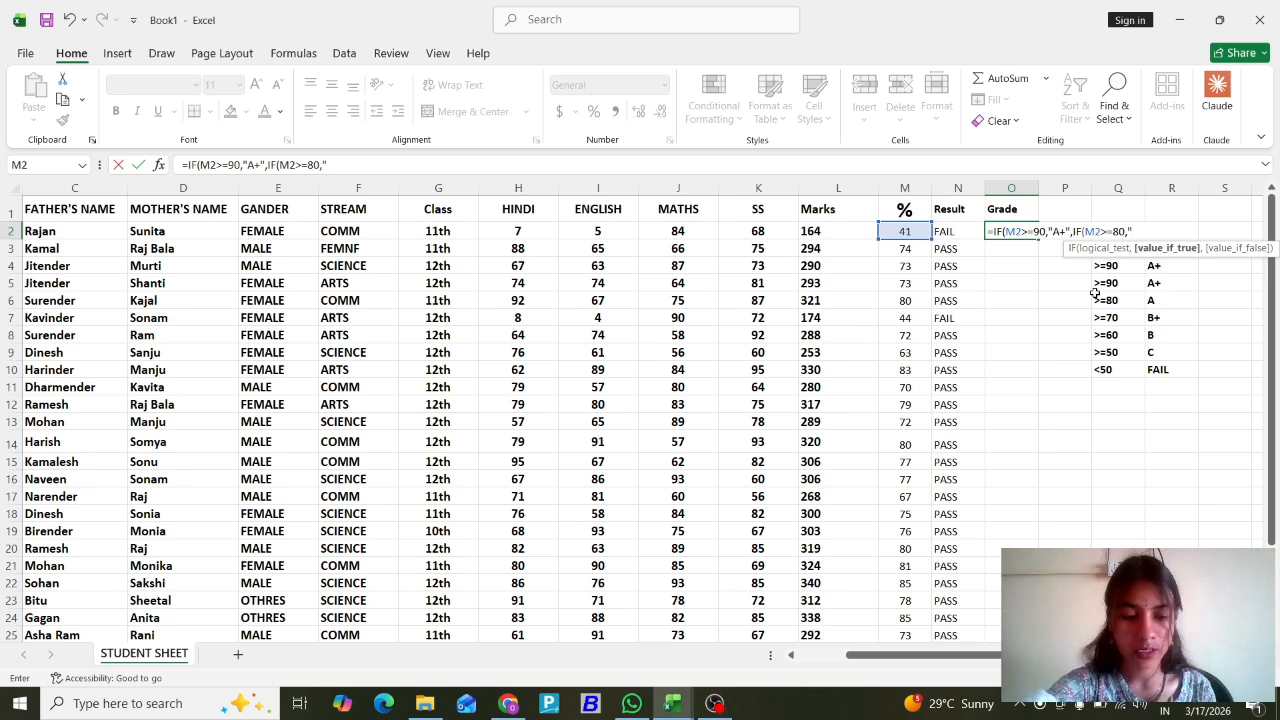
type("A\"")
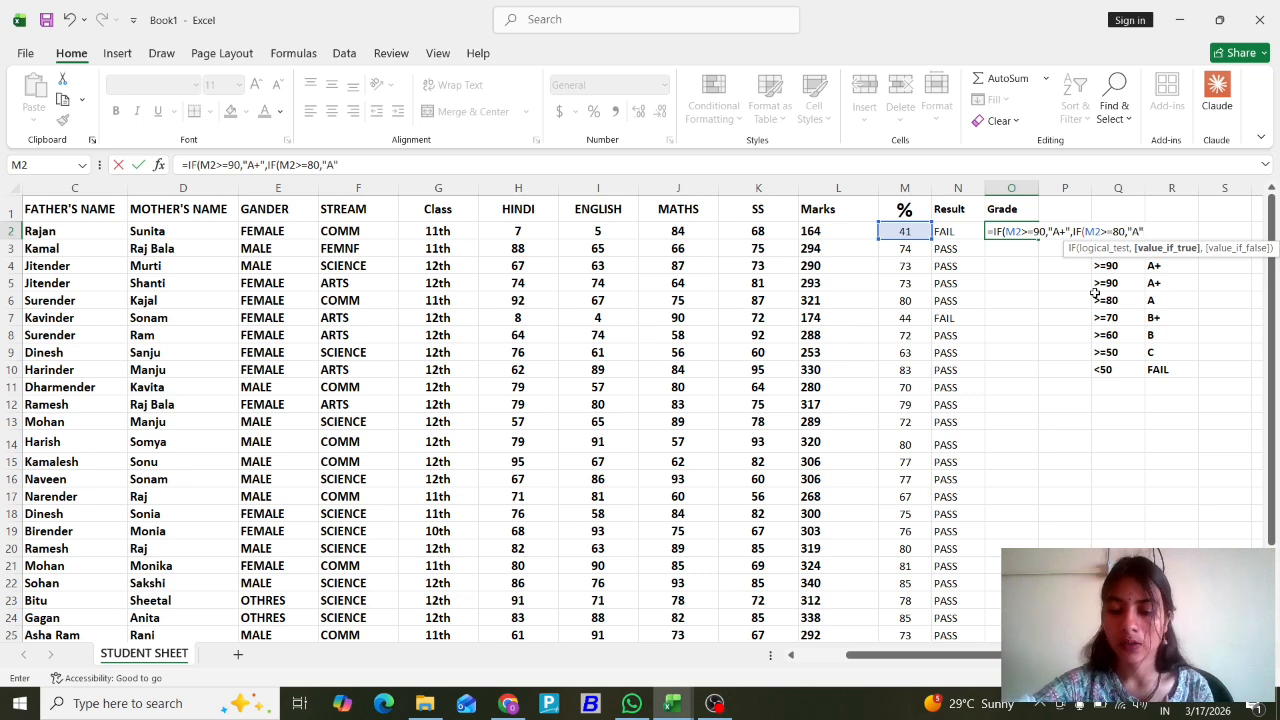
Extend the O2 grade formula with the B+ condition, IF(M2>=70,"B+",.
type(",IF")
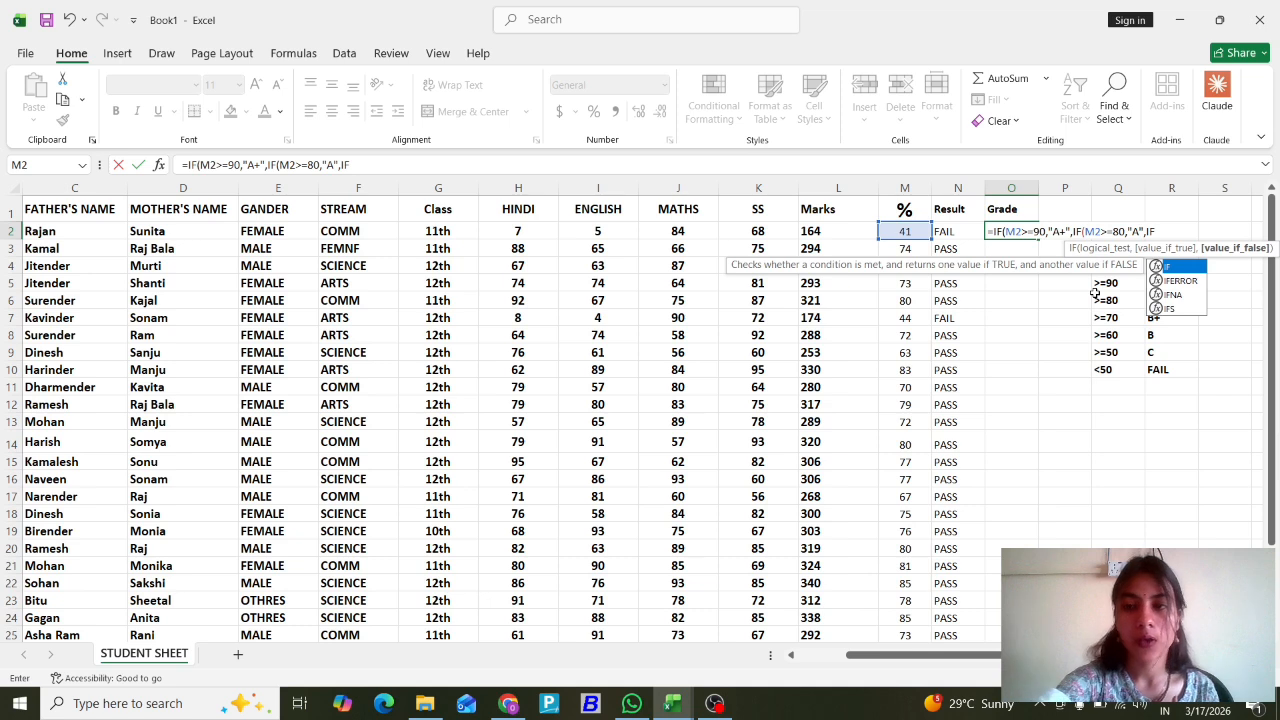
type("(")
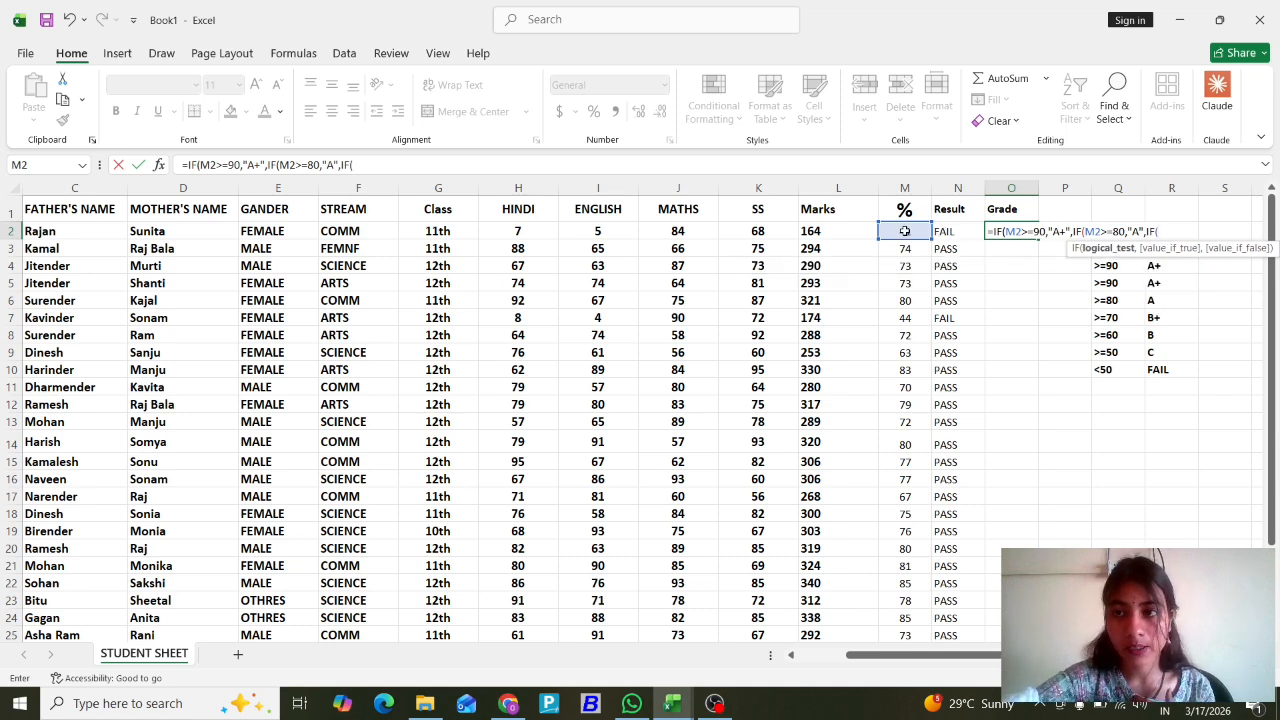
left_click(904, 231)
type(">")
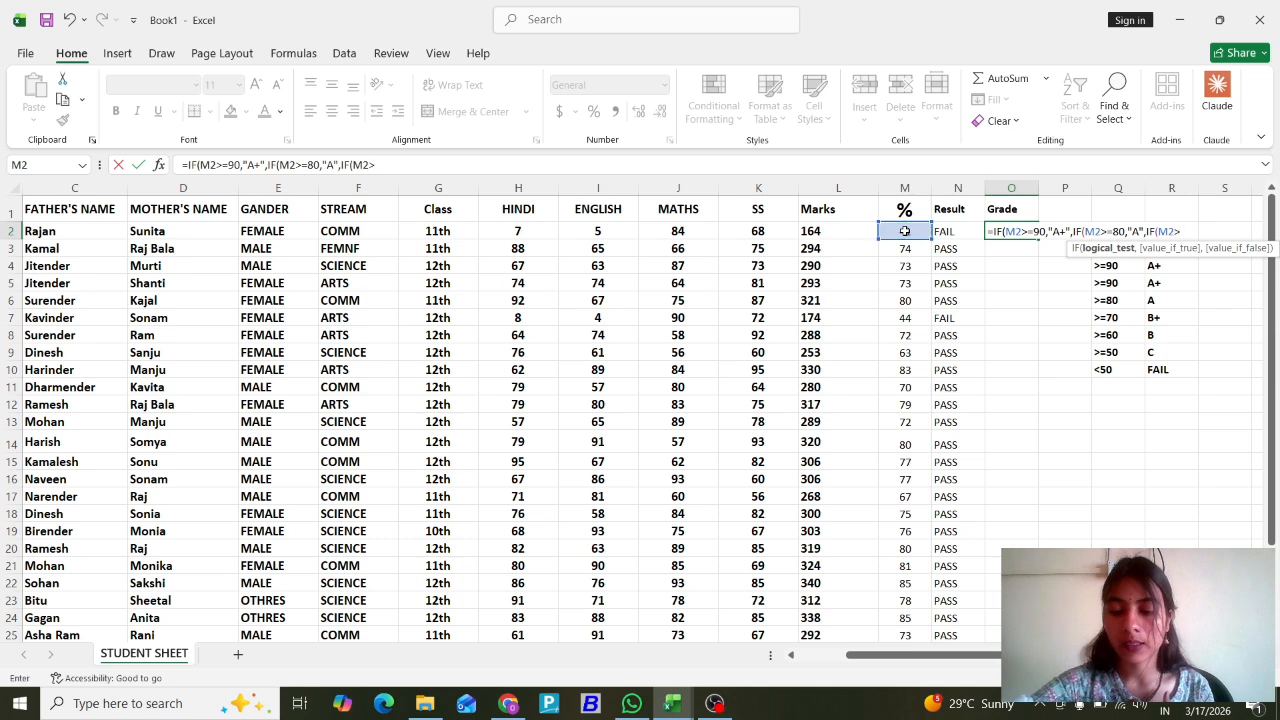
type("=")
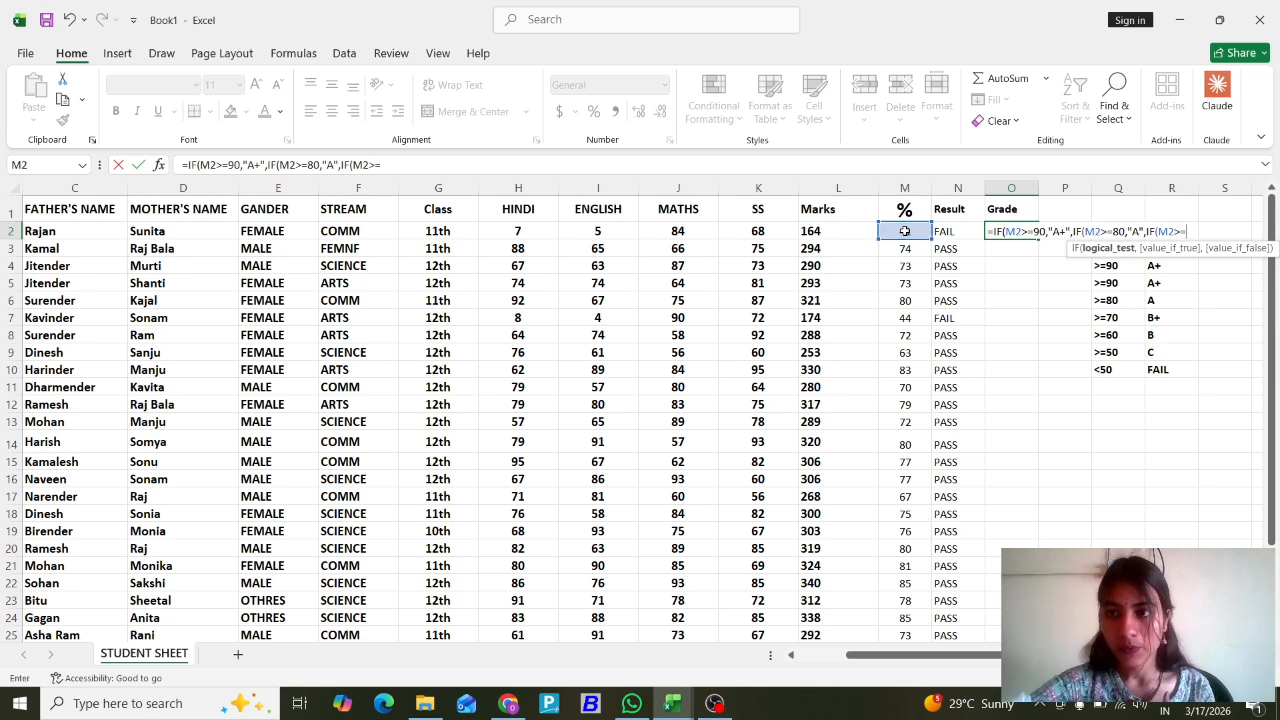
type("70")
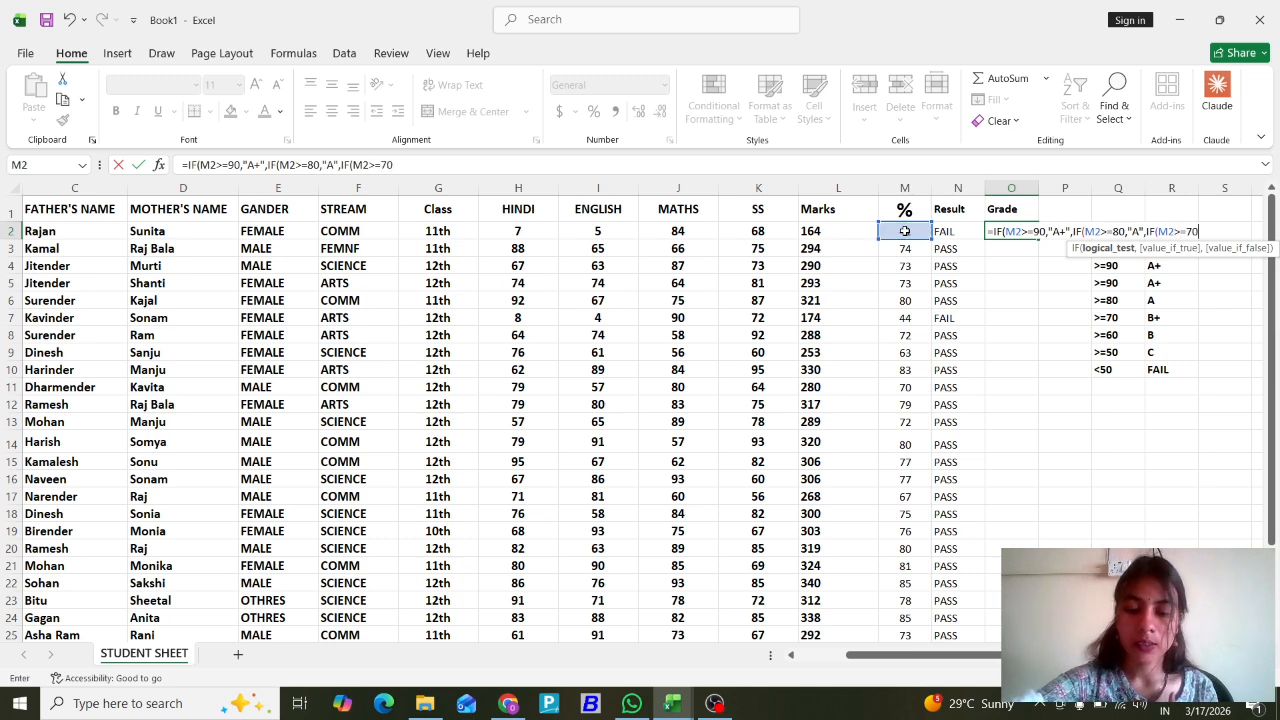
type(",\"")
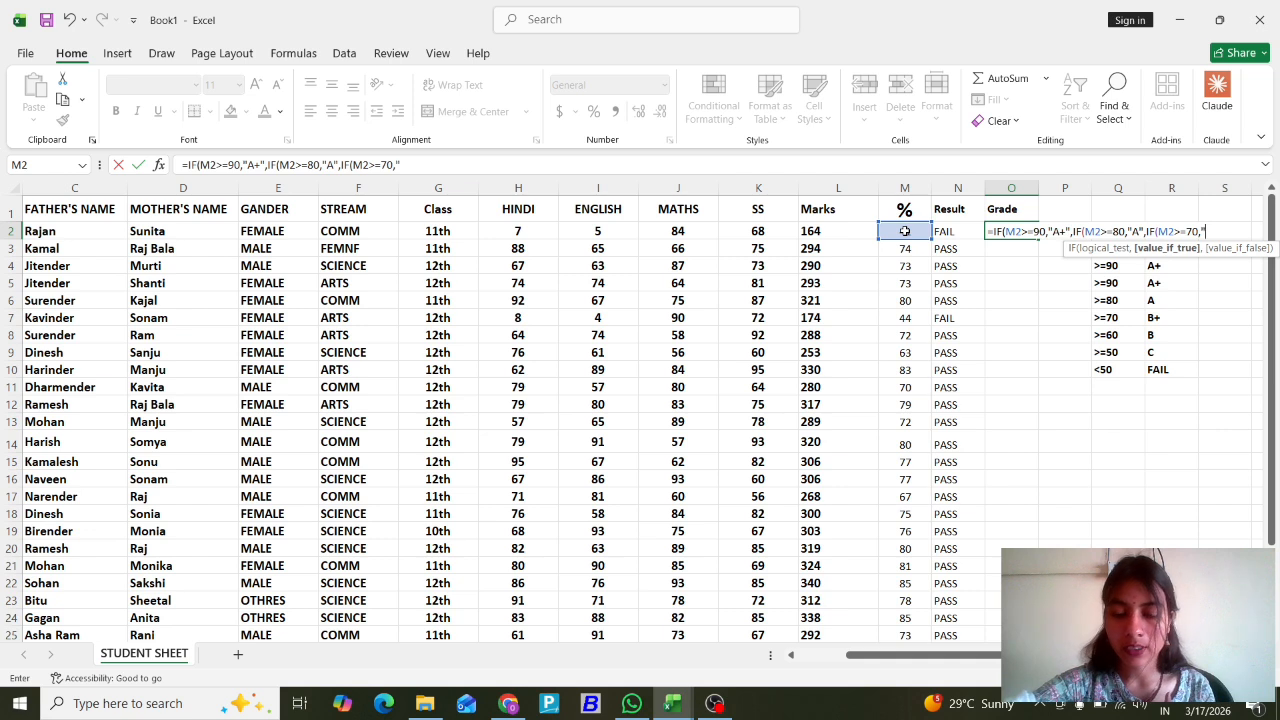
type("B+")
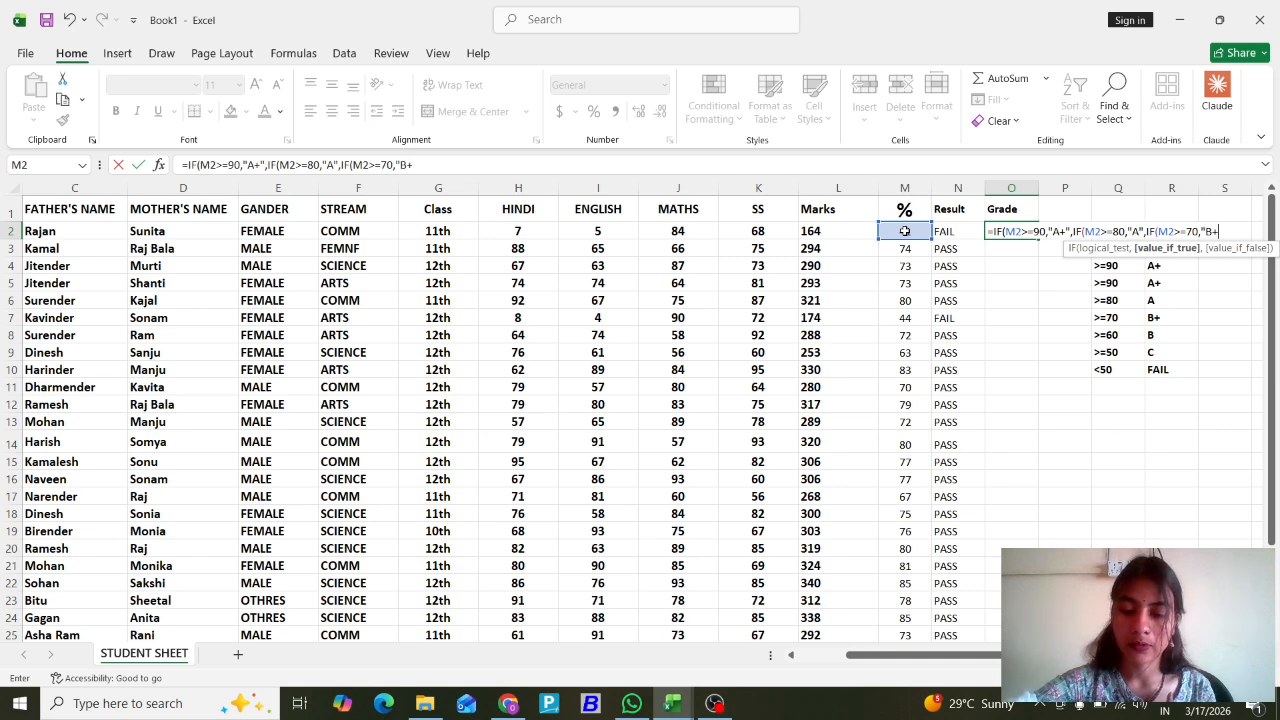
type("\",")
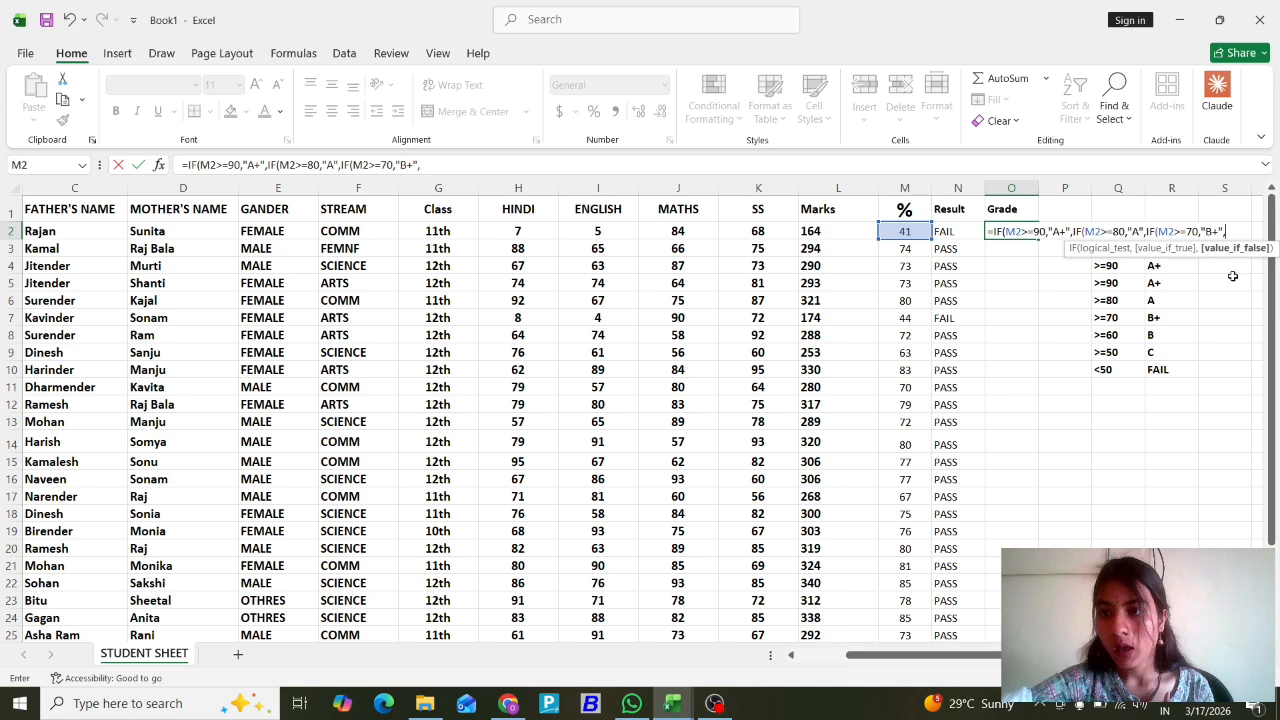
Nest the B grade condition in the O2 formula as IF(M2>=60,"B",.
type("IF(")
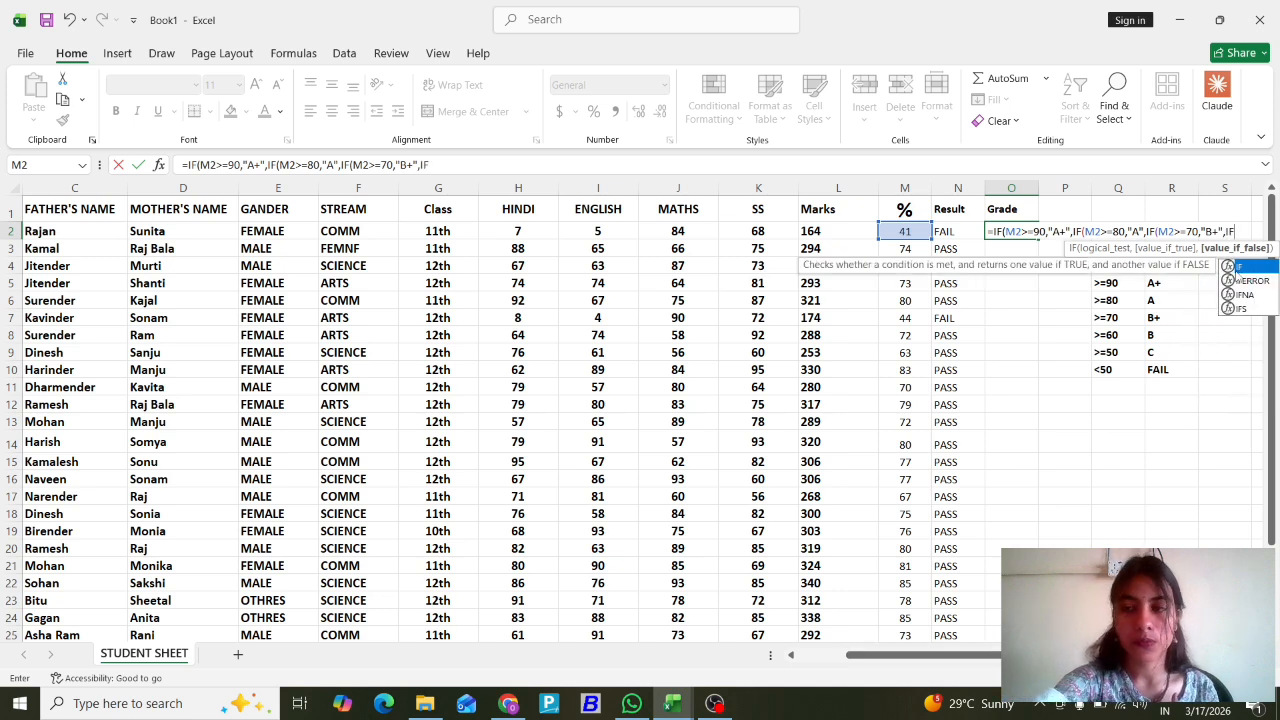
left_click(905, 230)
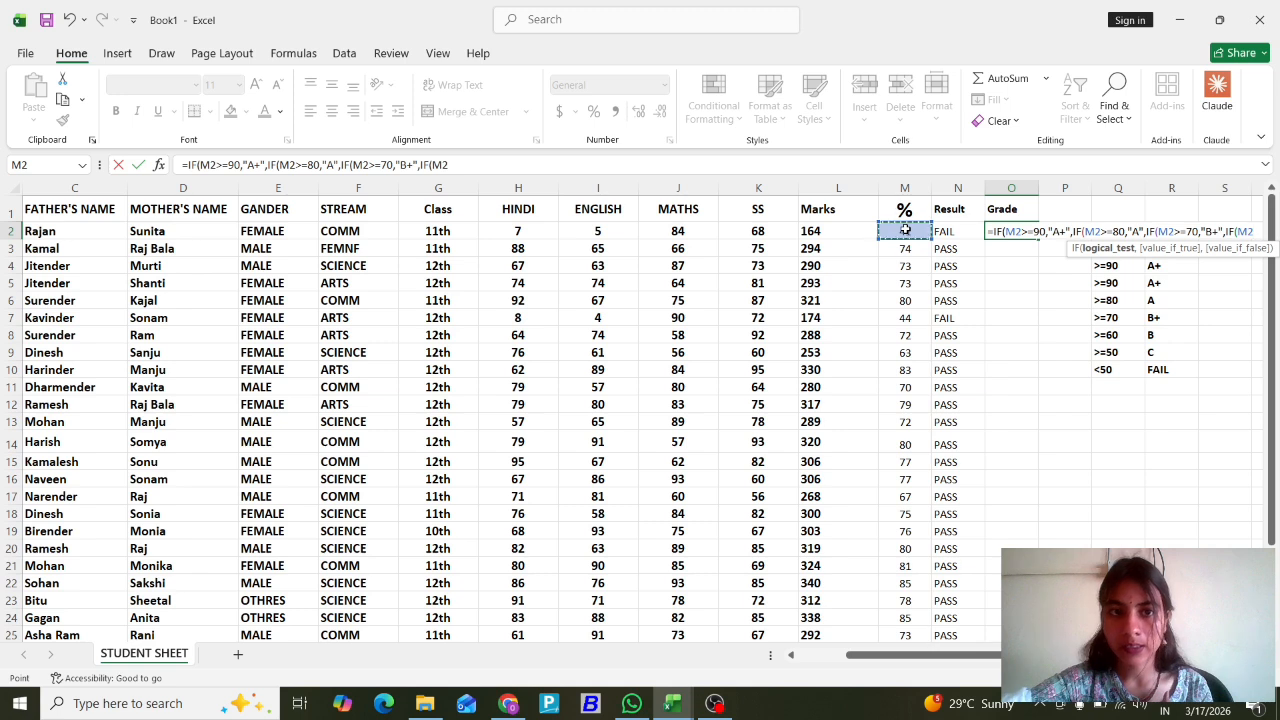
type(">")
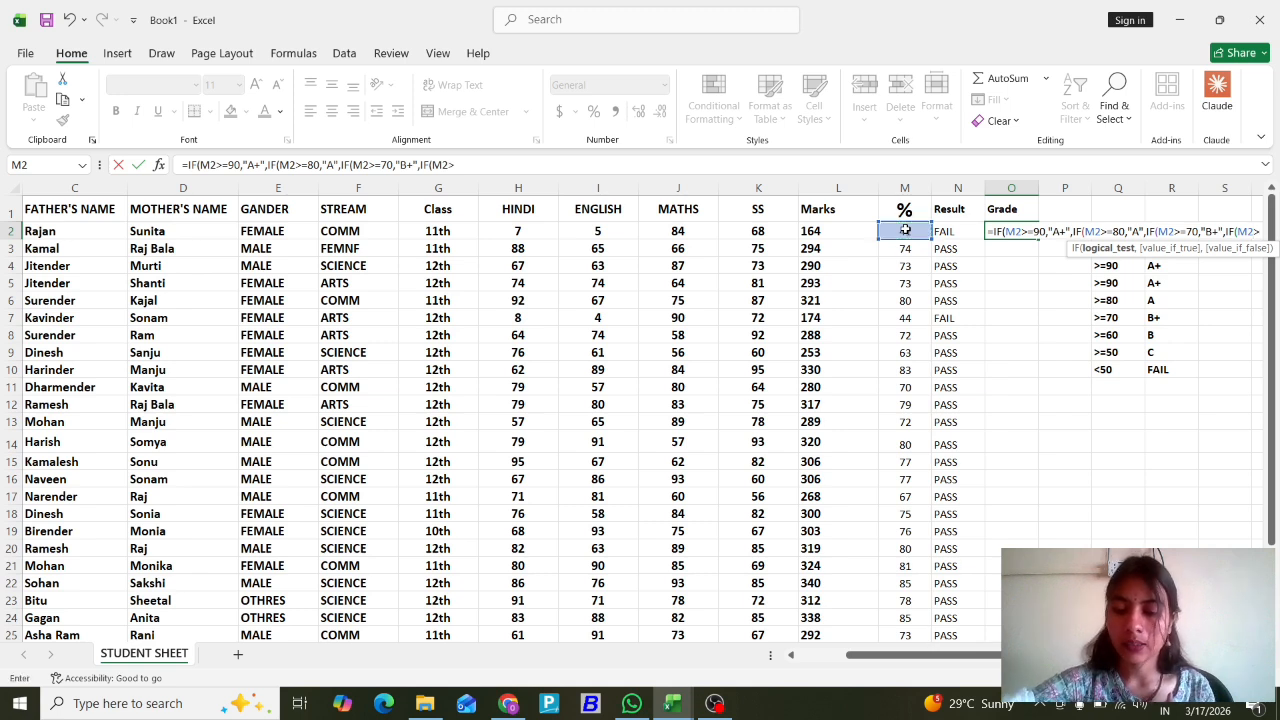
type("=")
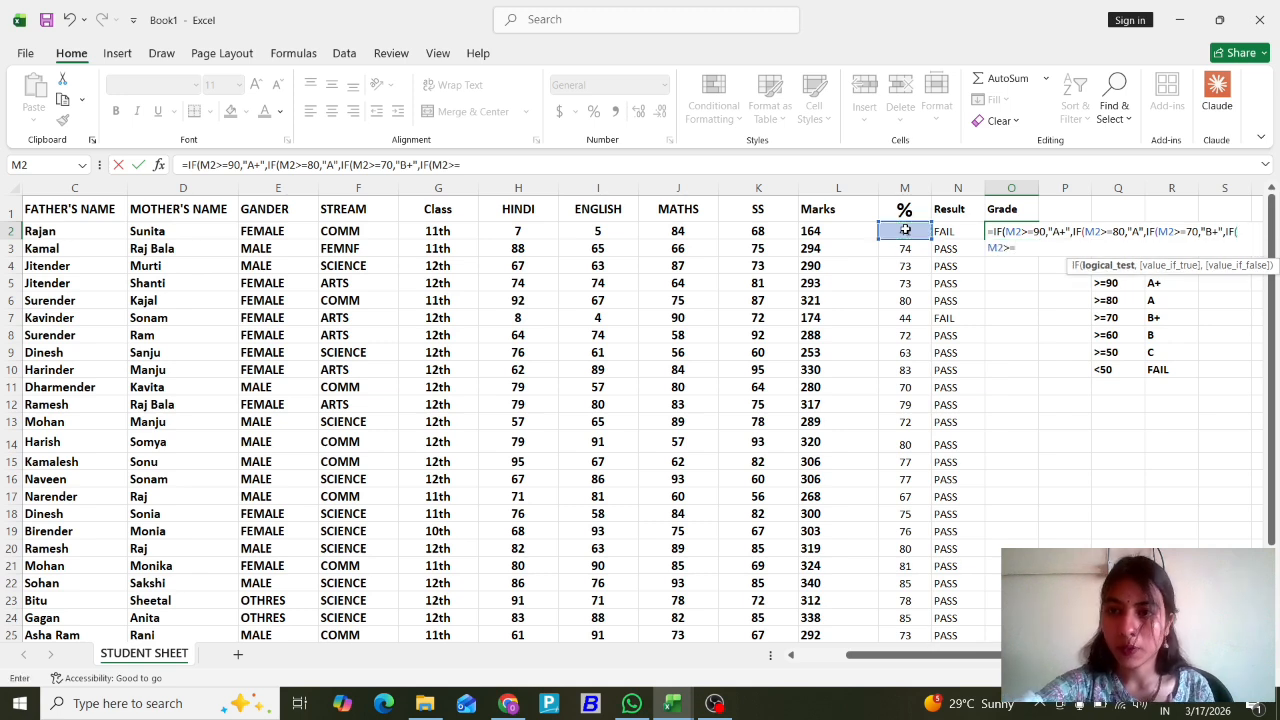
type("6")
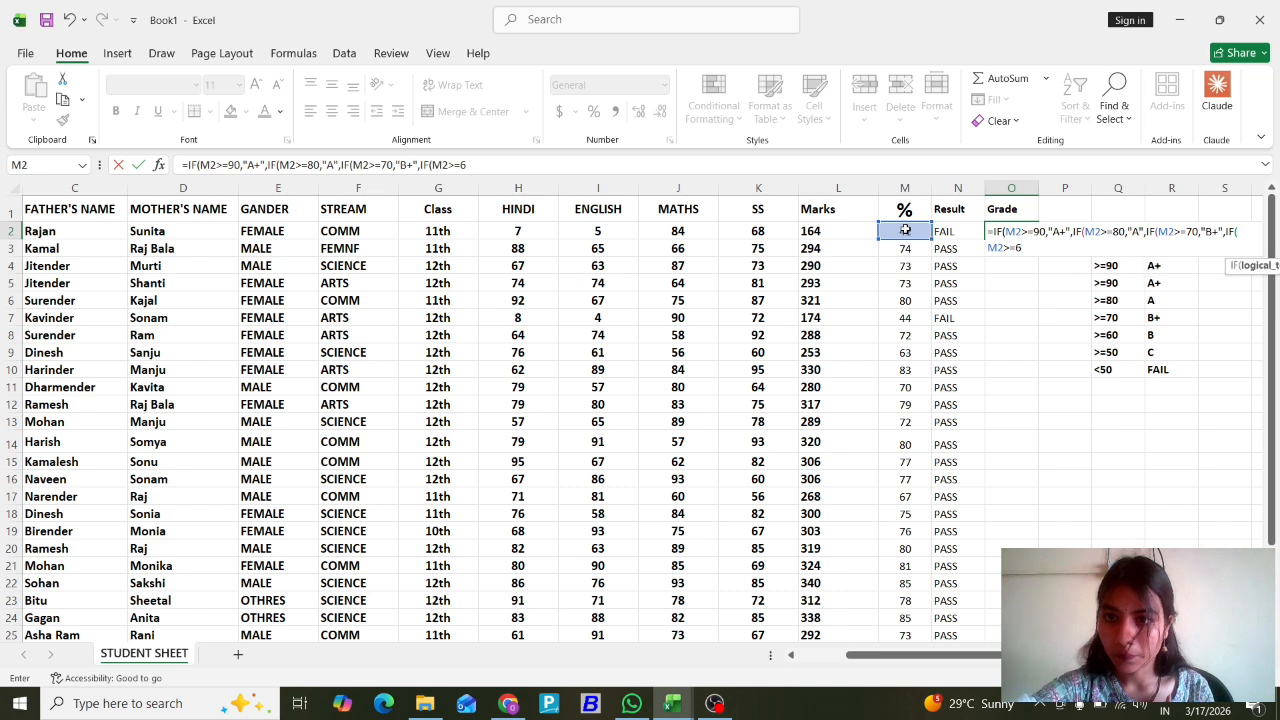
type("0")
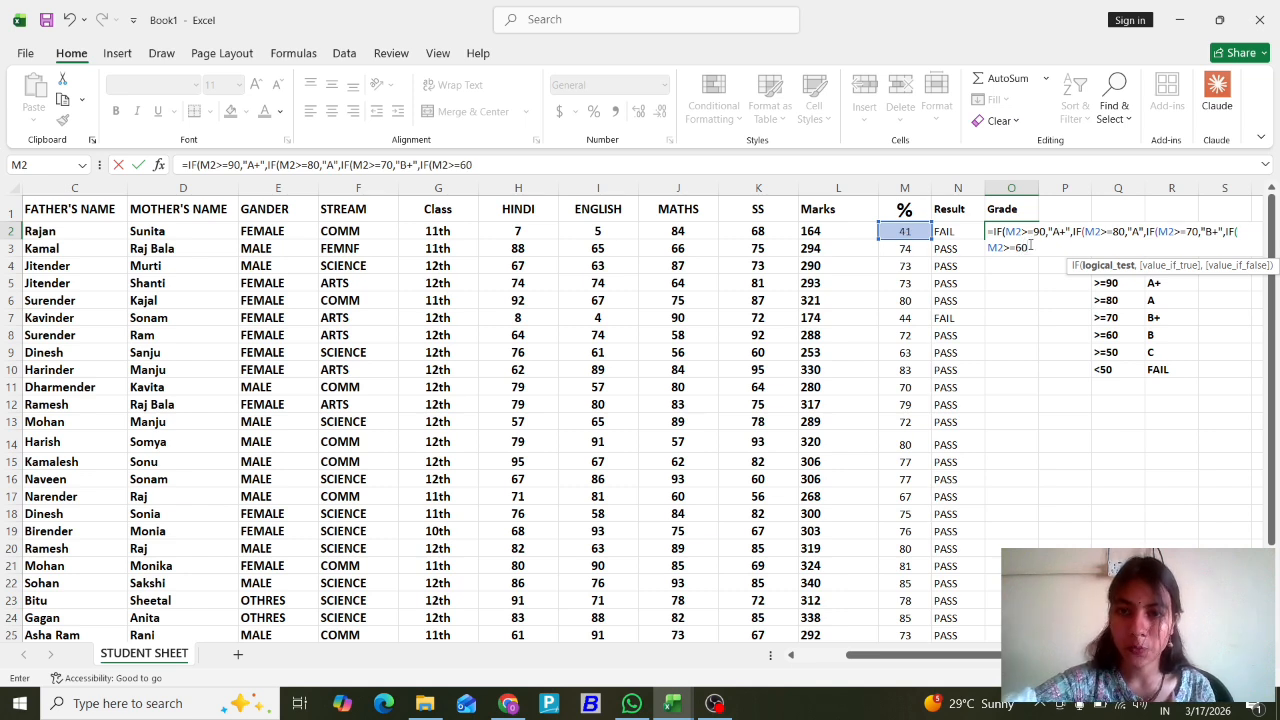
type(",")
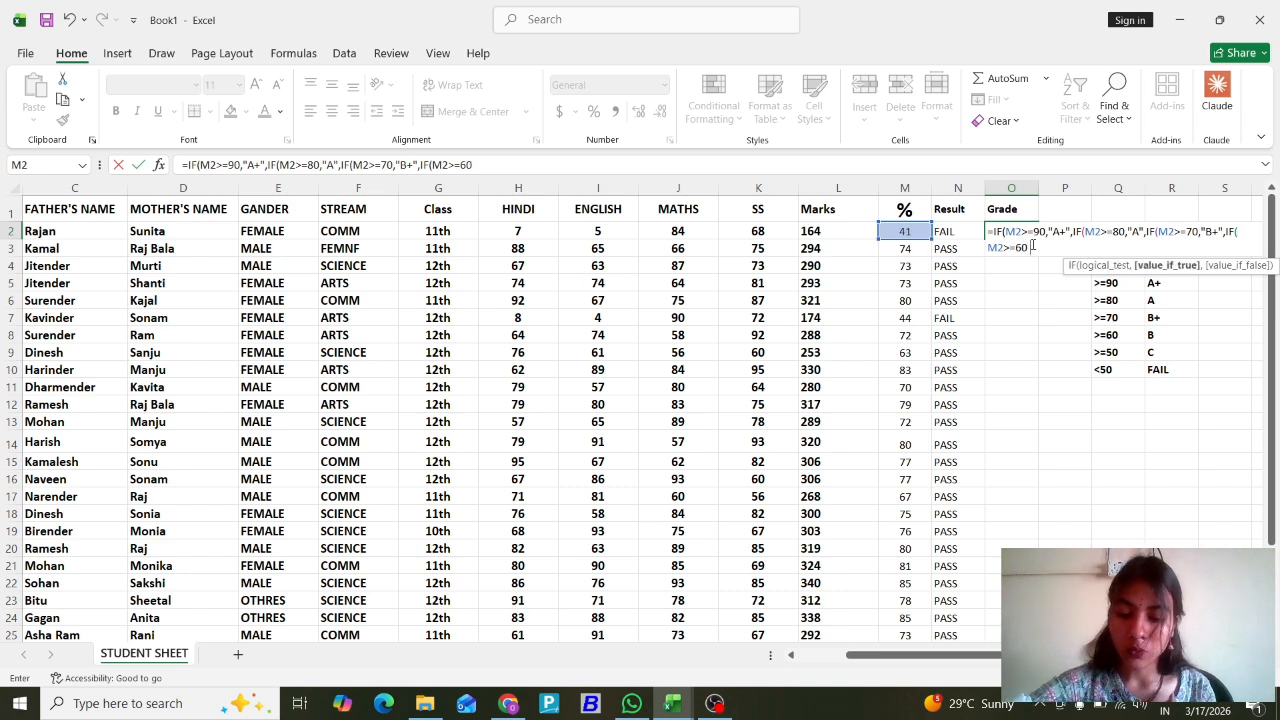
type("\"")
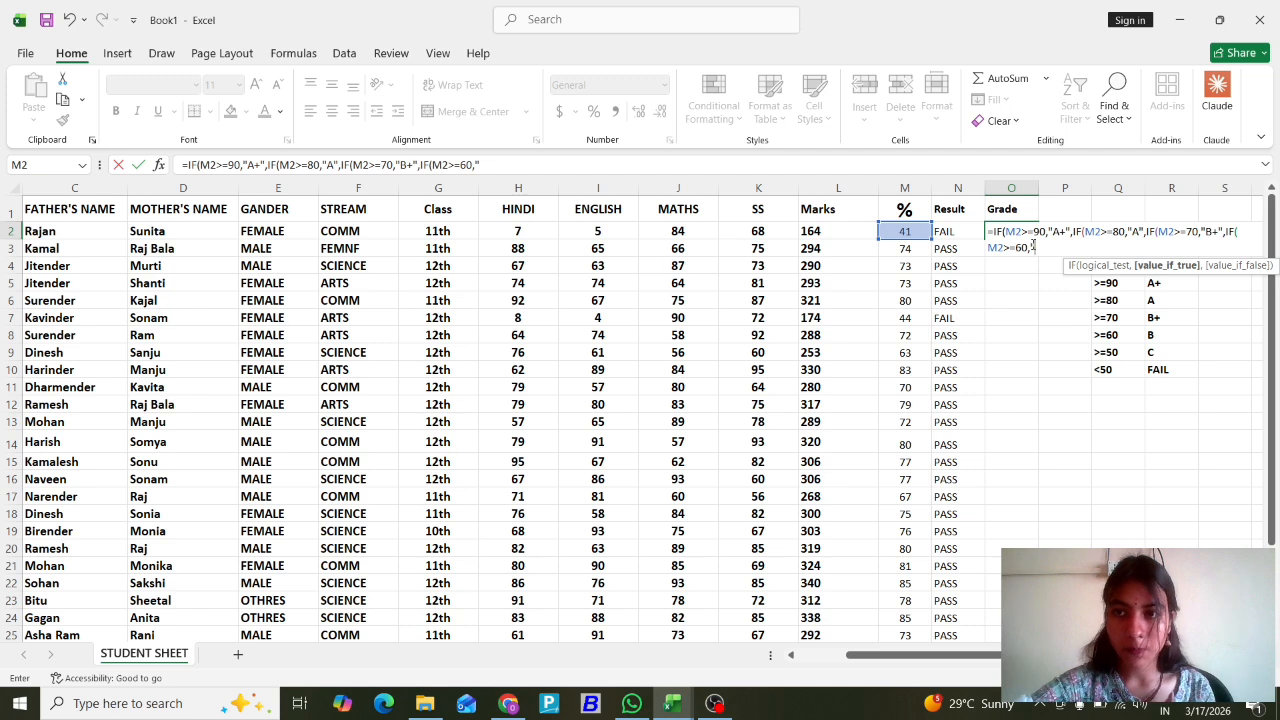
type("B")
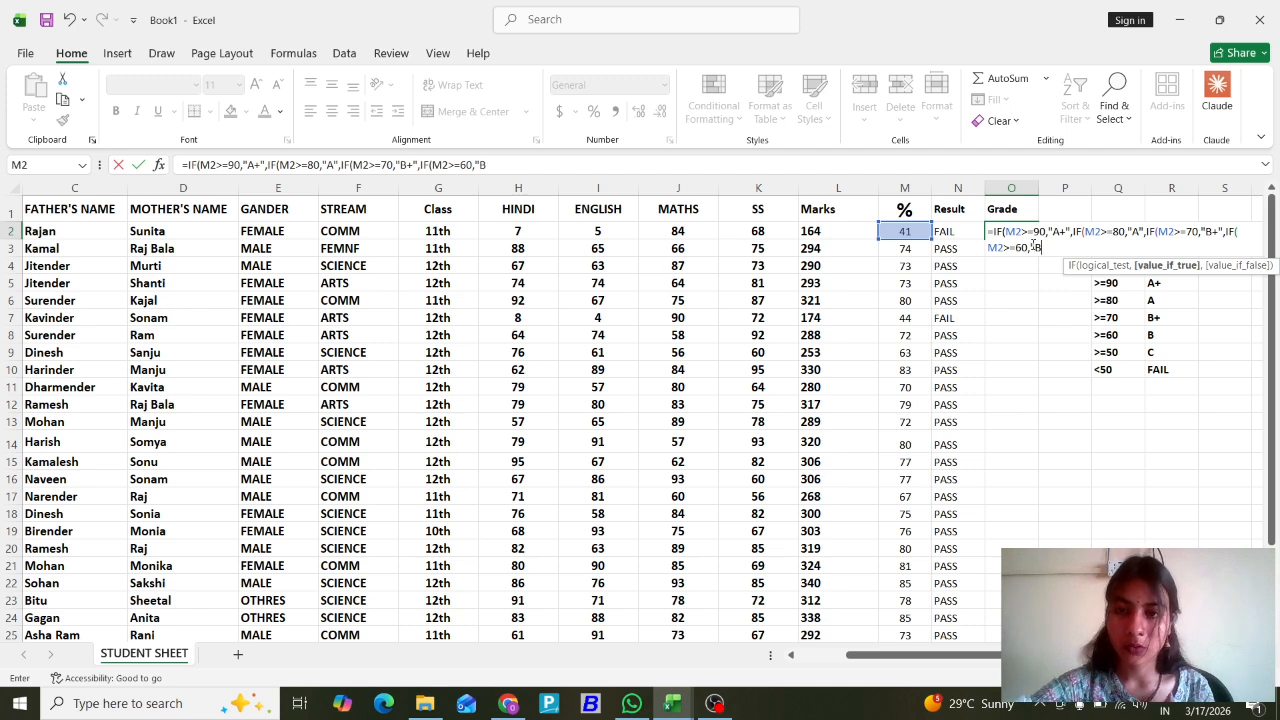
type("\",")
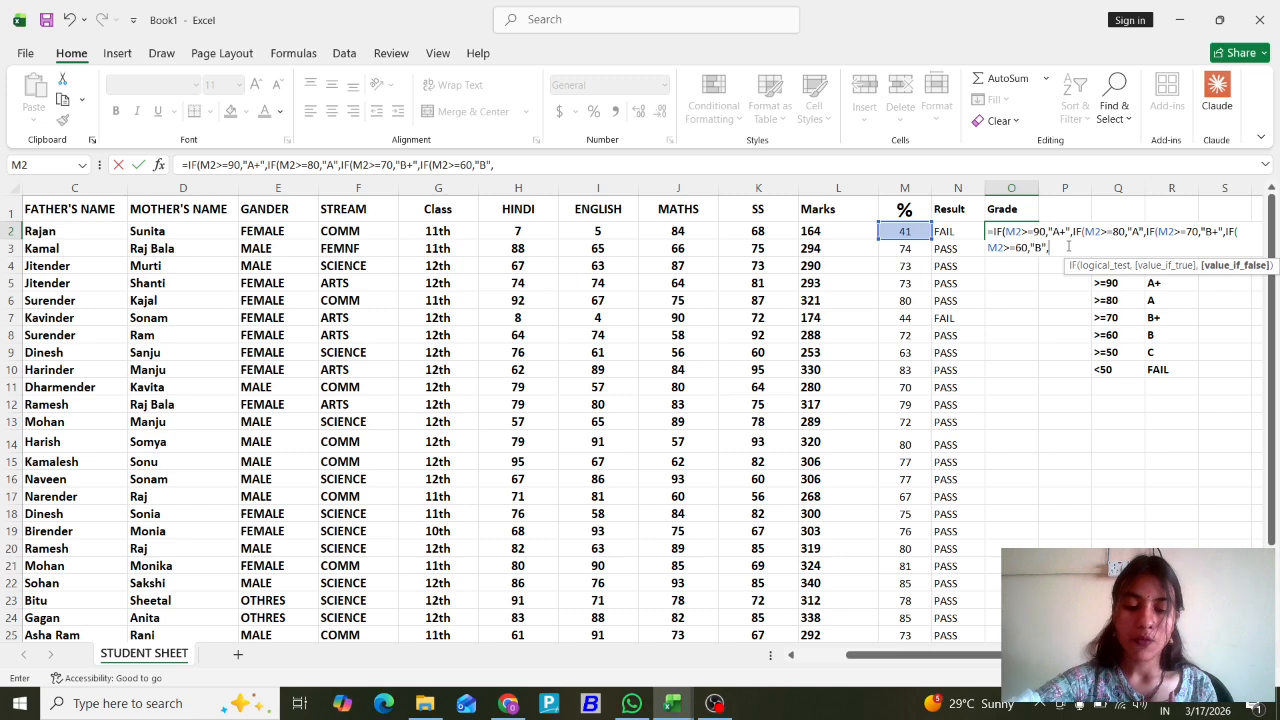
Add the C grade condition to the O2 grade formula as IF(M2>=50,"C",.
type("IF")
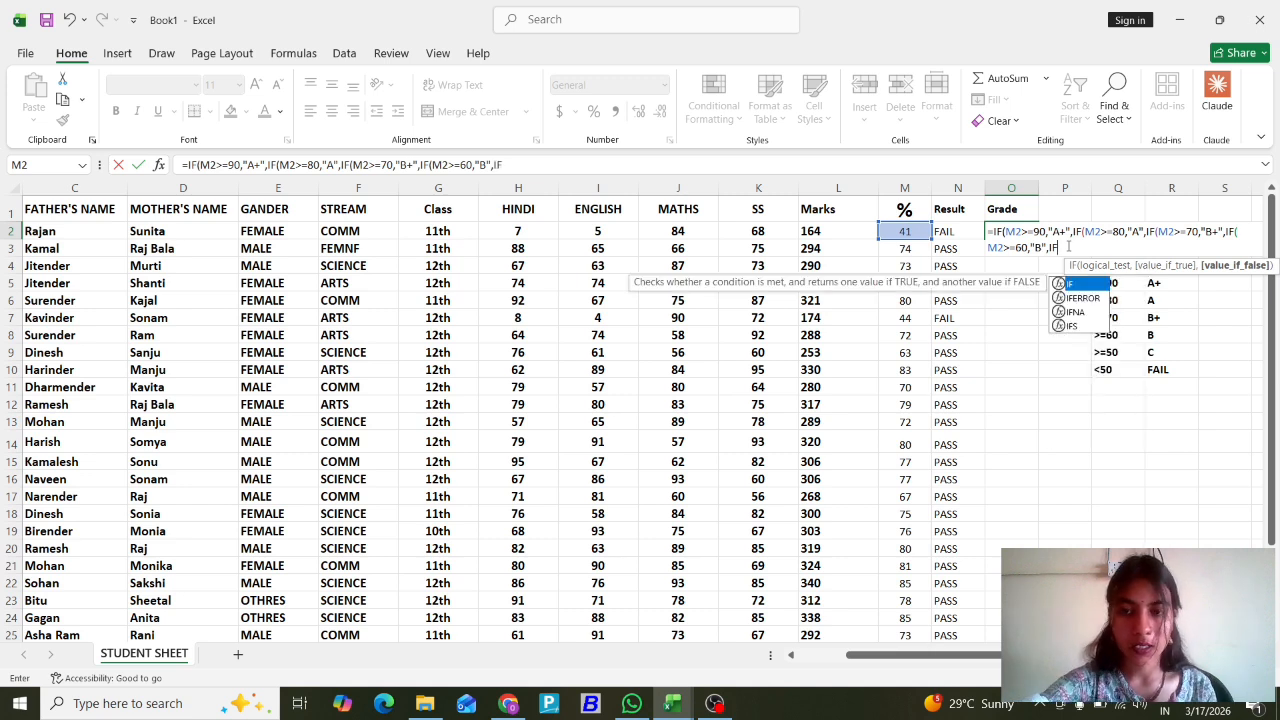
type("(")
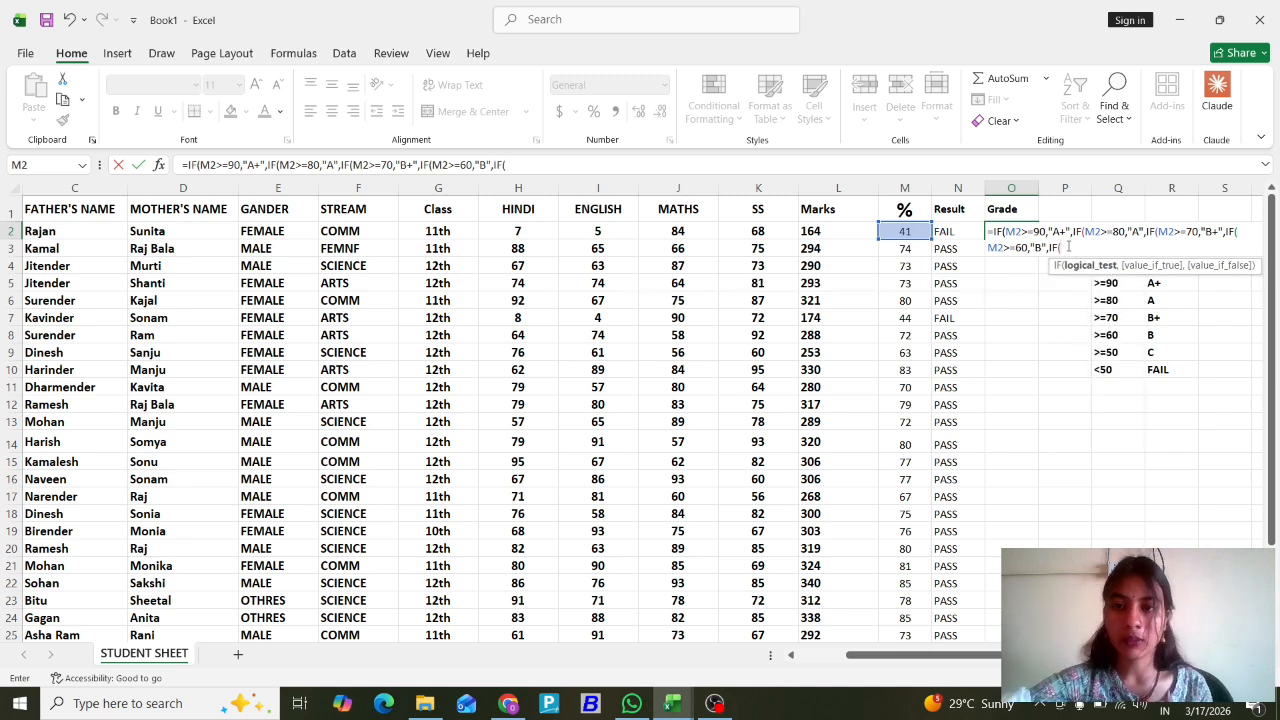
left_click(900, 230)
type(">=")
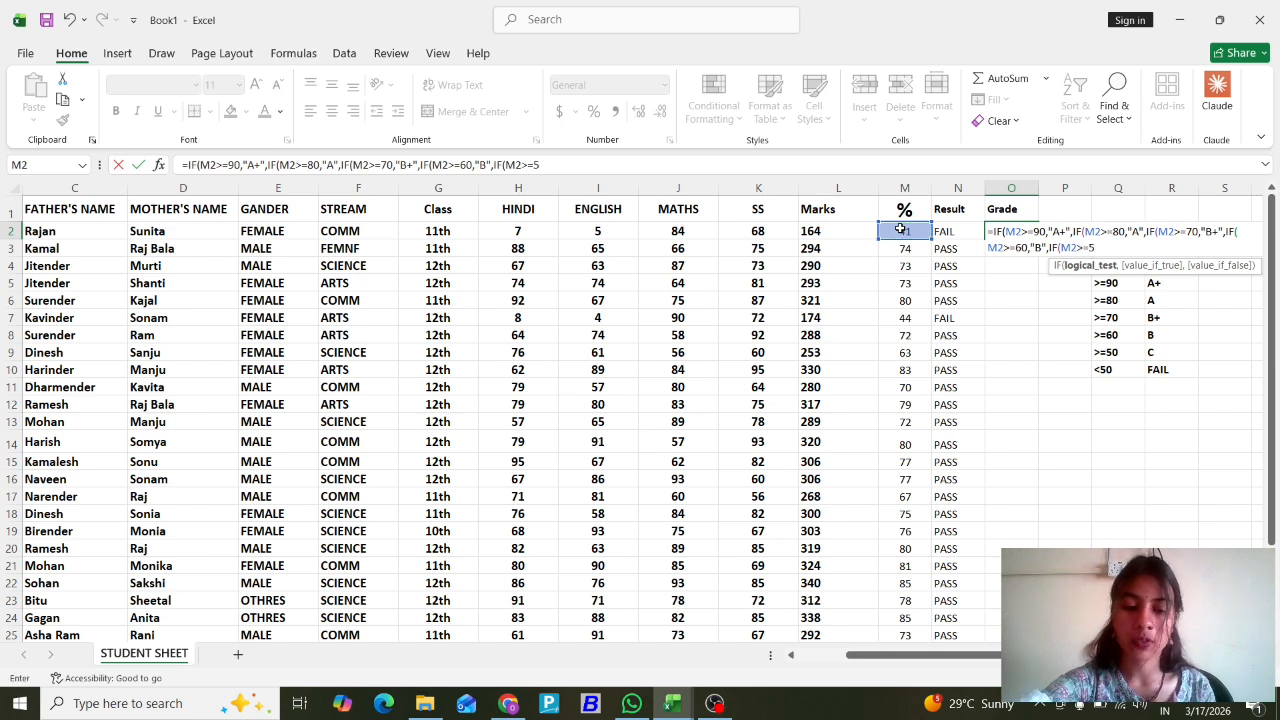
type("50")
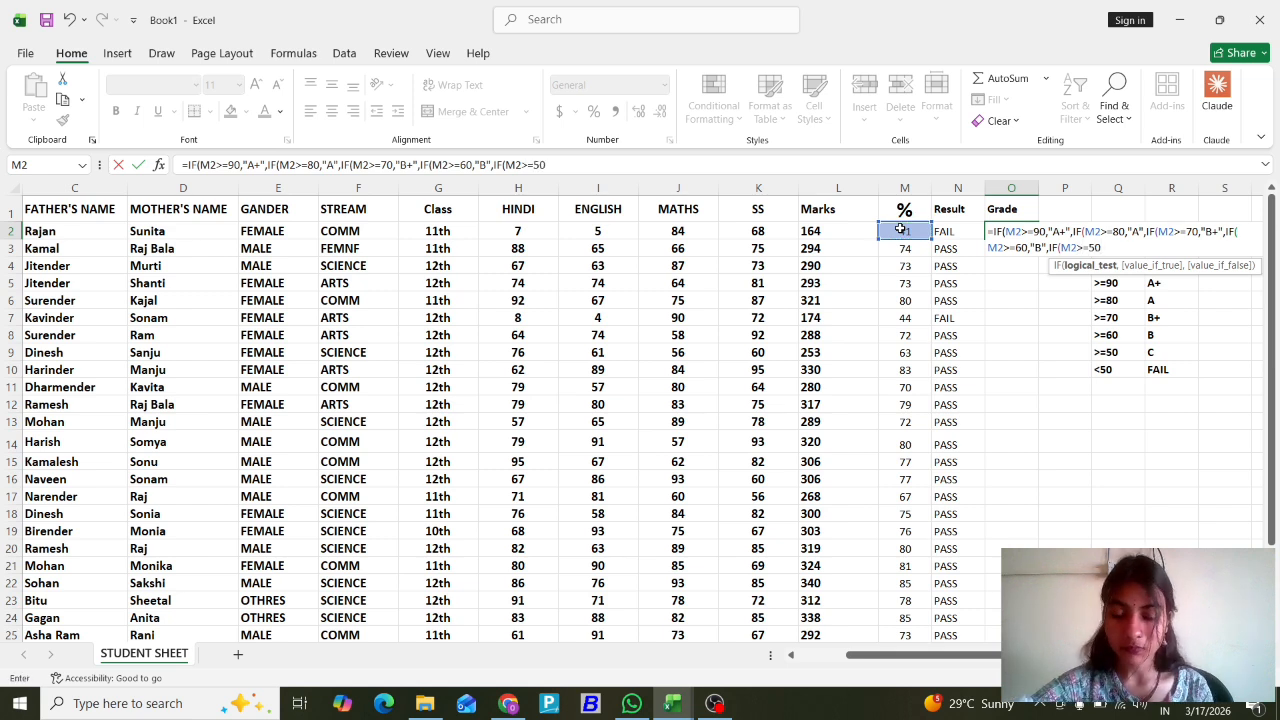
type(",\"")
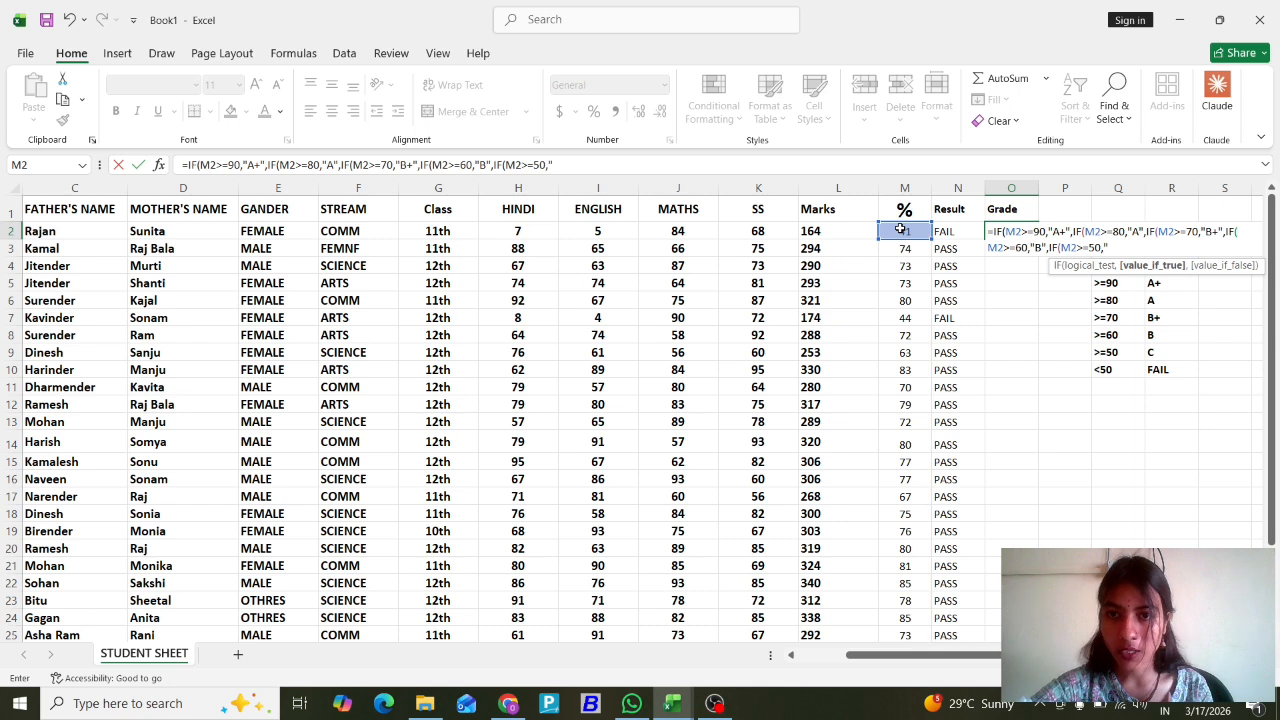
type("C")
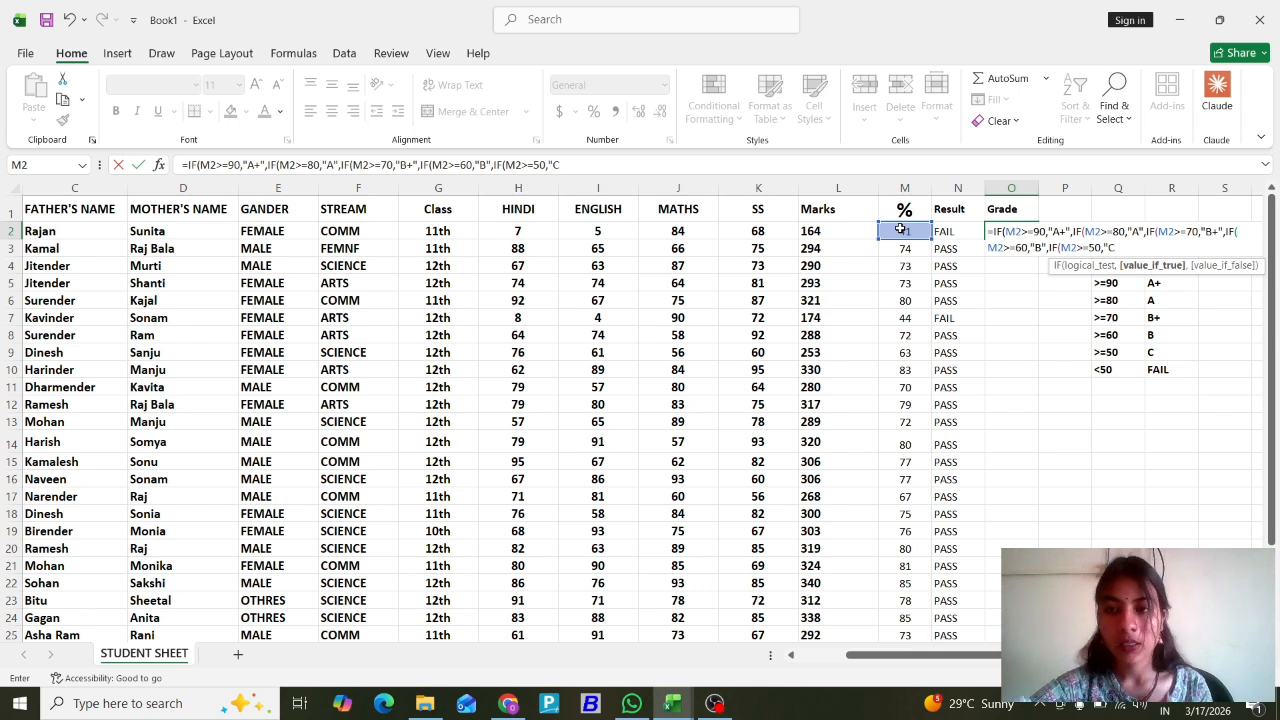
type("\",")
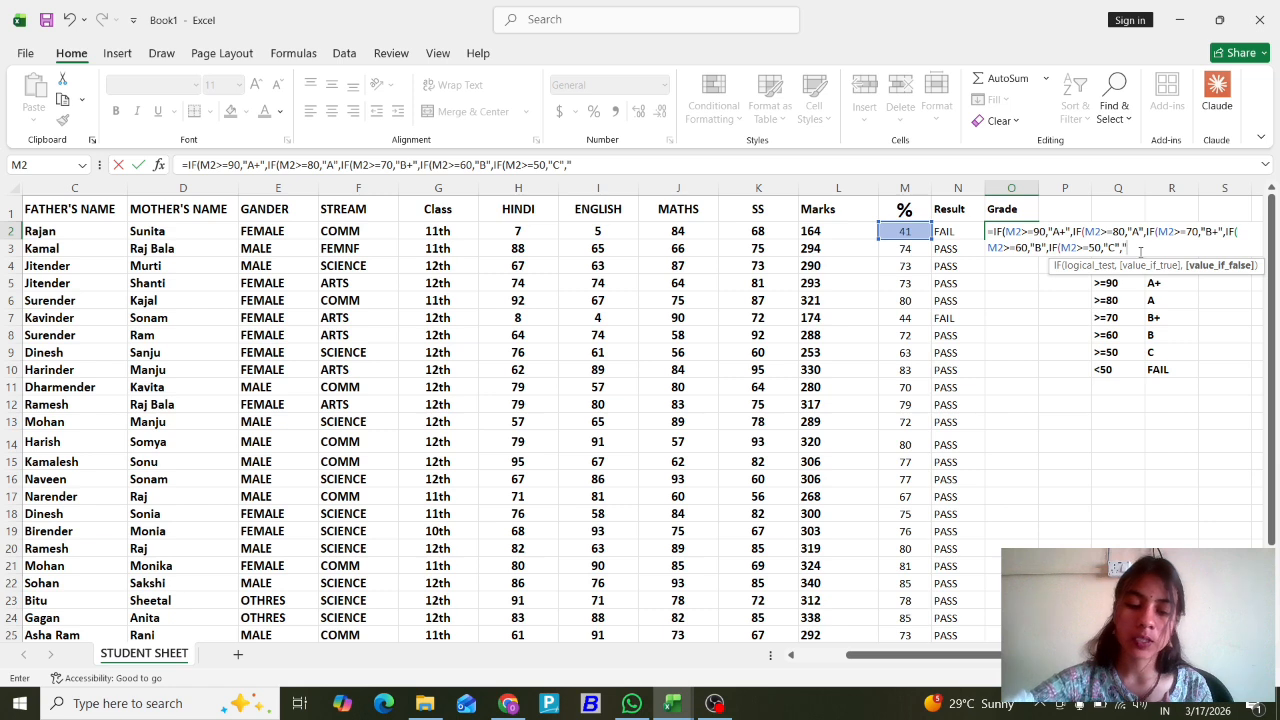
Finish the O2 grade formula with "D" as the fallback grade, close all five nested IFs and enter it.
type("D\"")
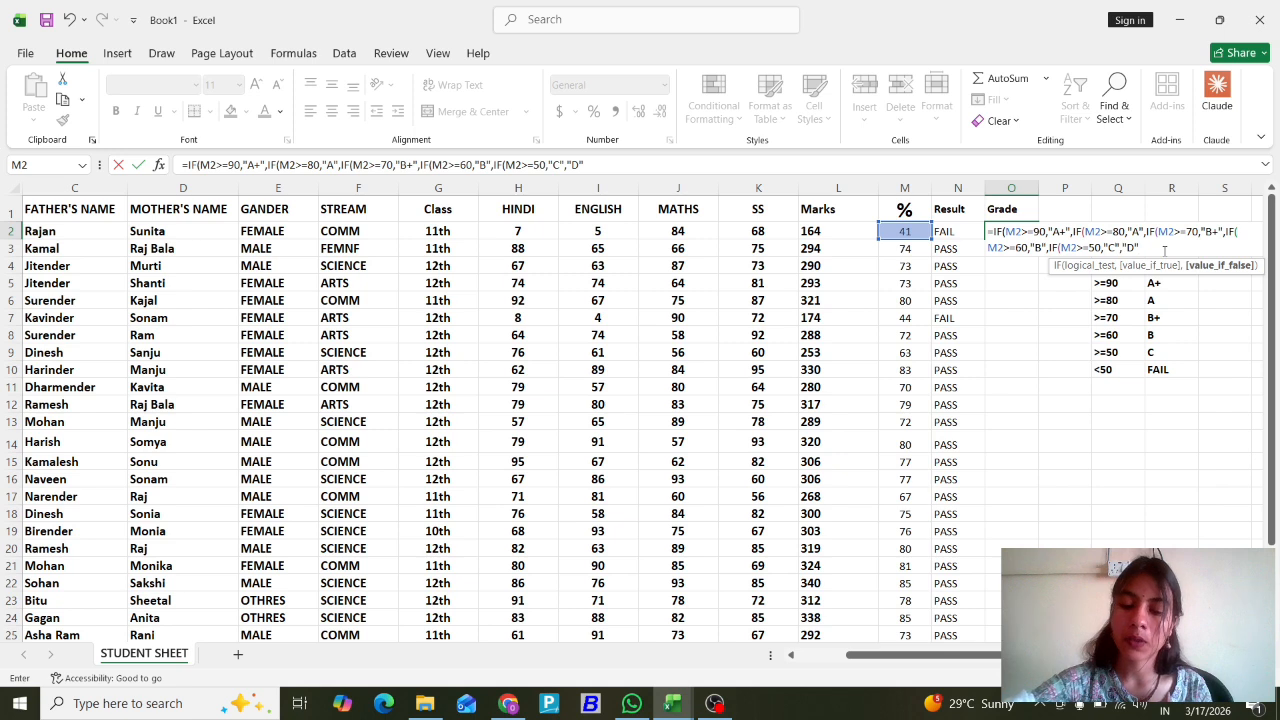
type("))")
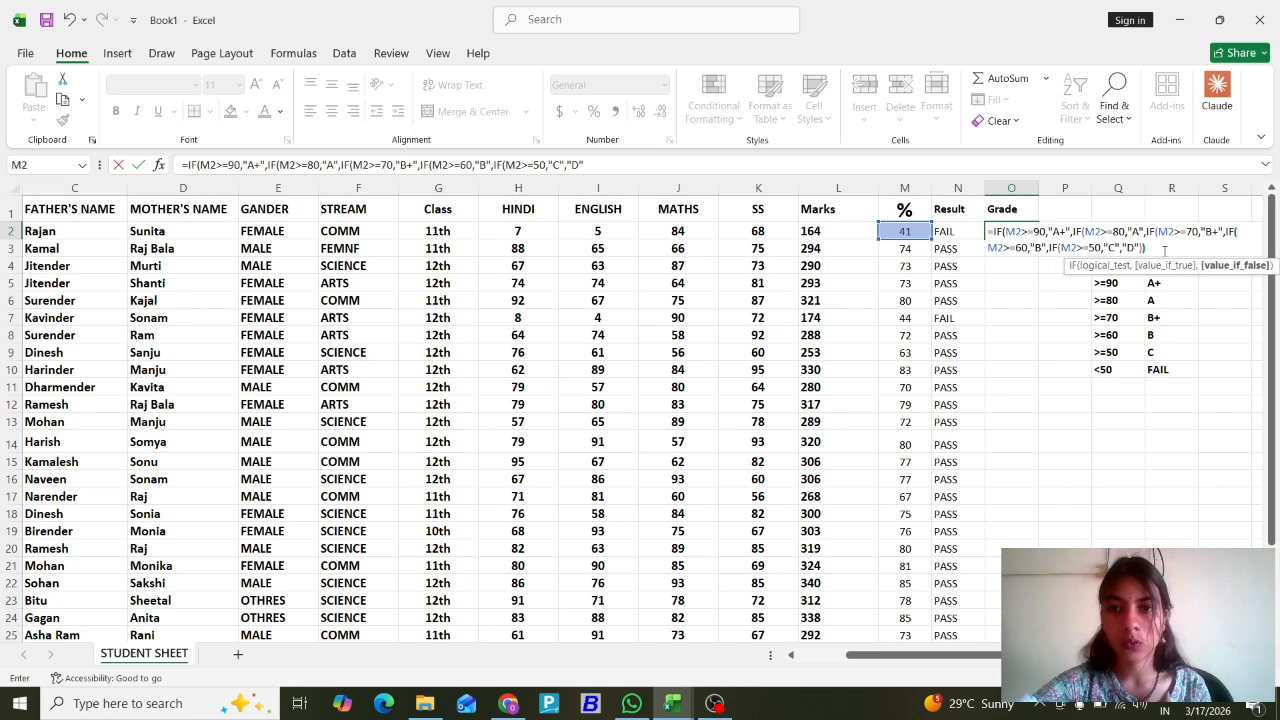
type("))")
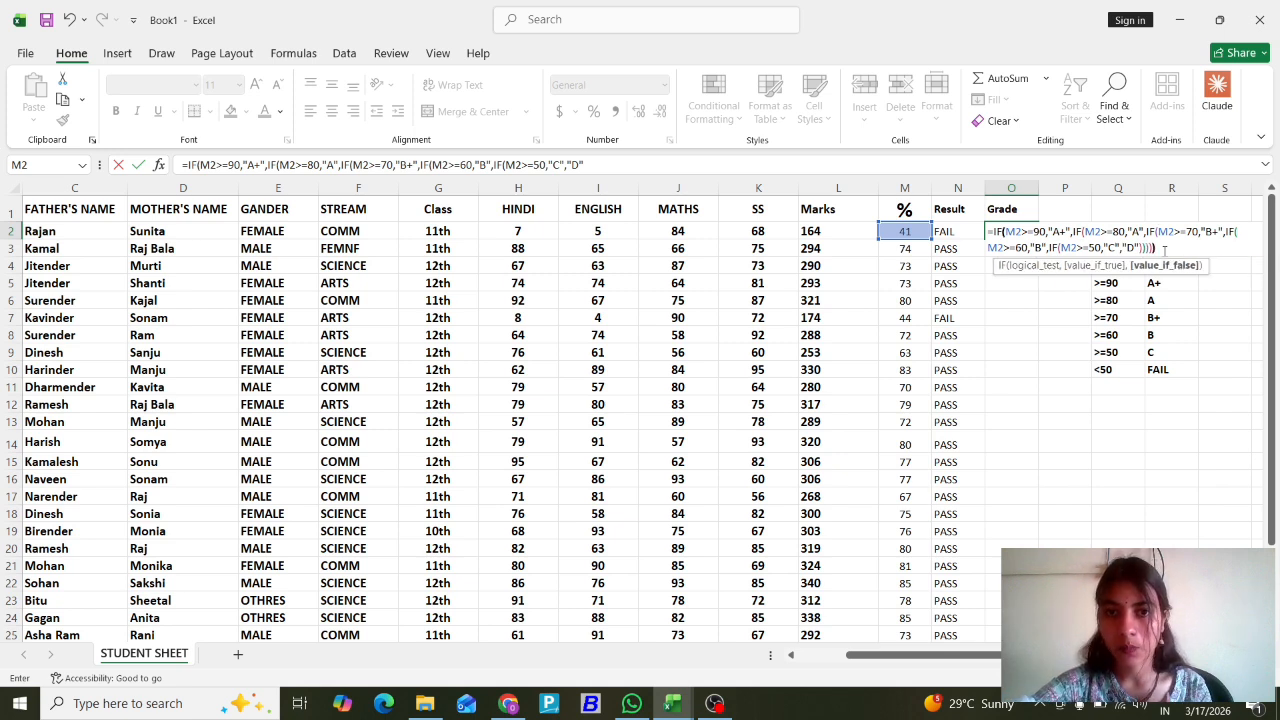
type(")")
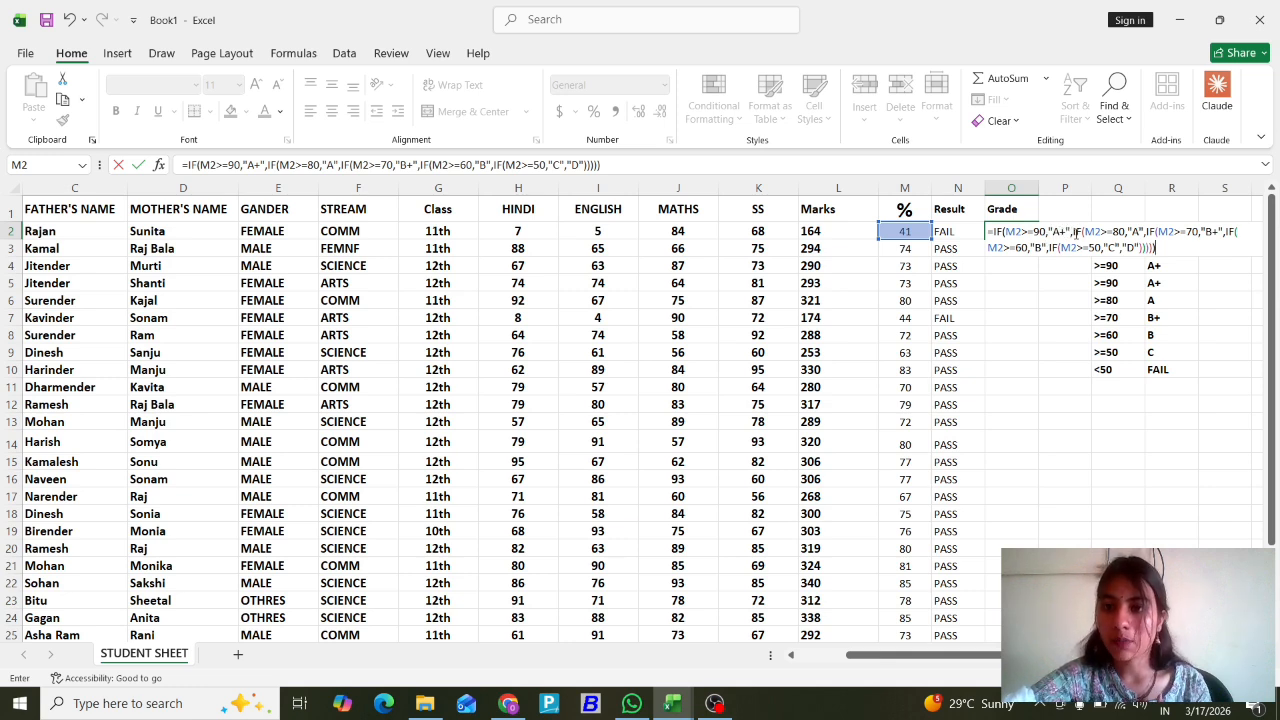
left_click_drag(1075, 232, 1004, 232)
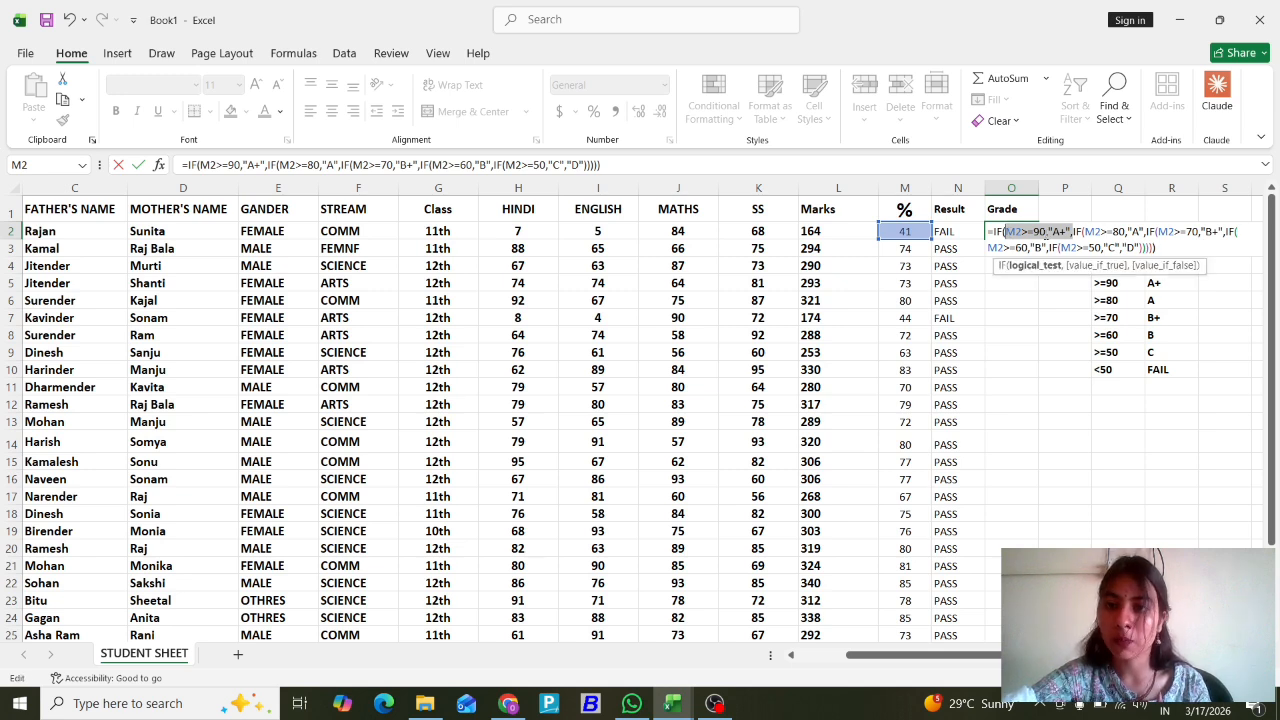
left_click(1066, 231)
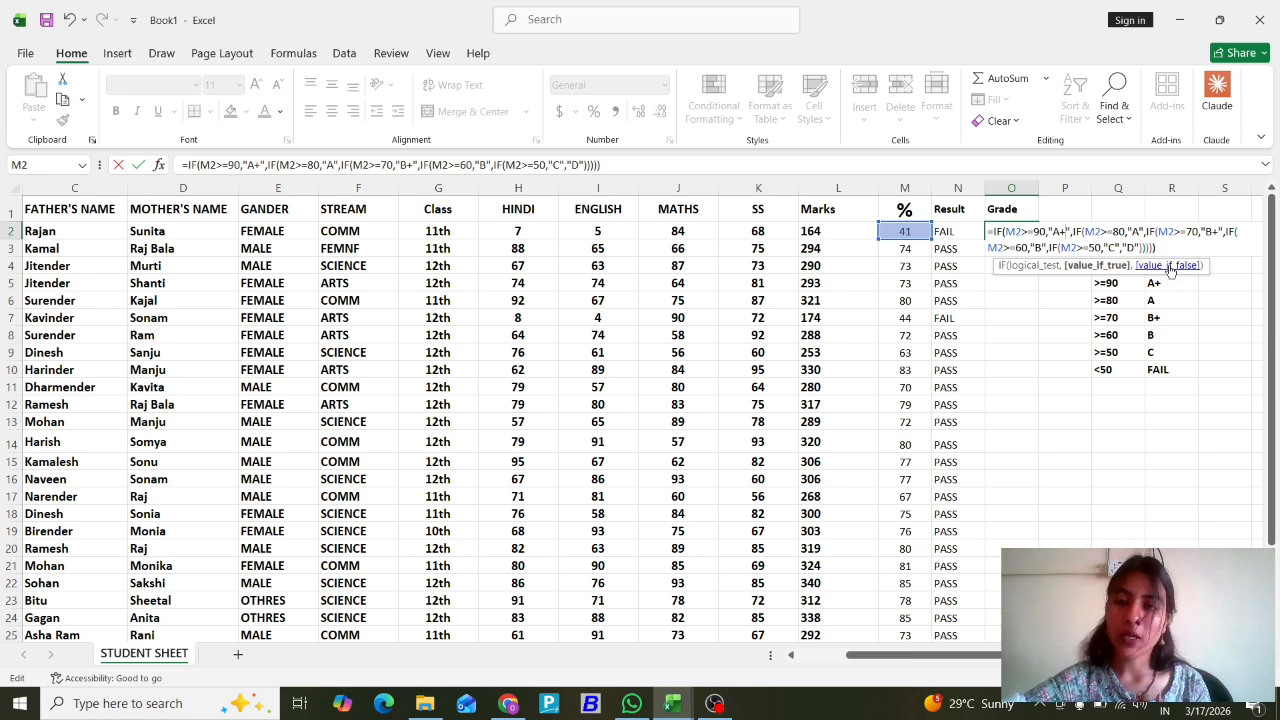
key("Return")
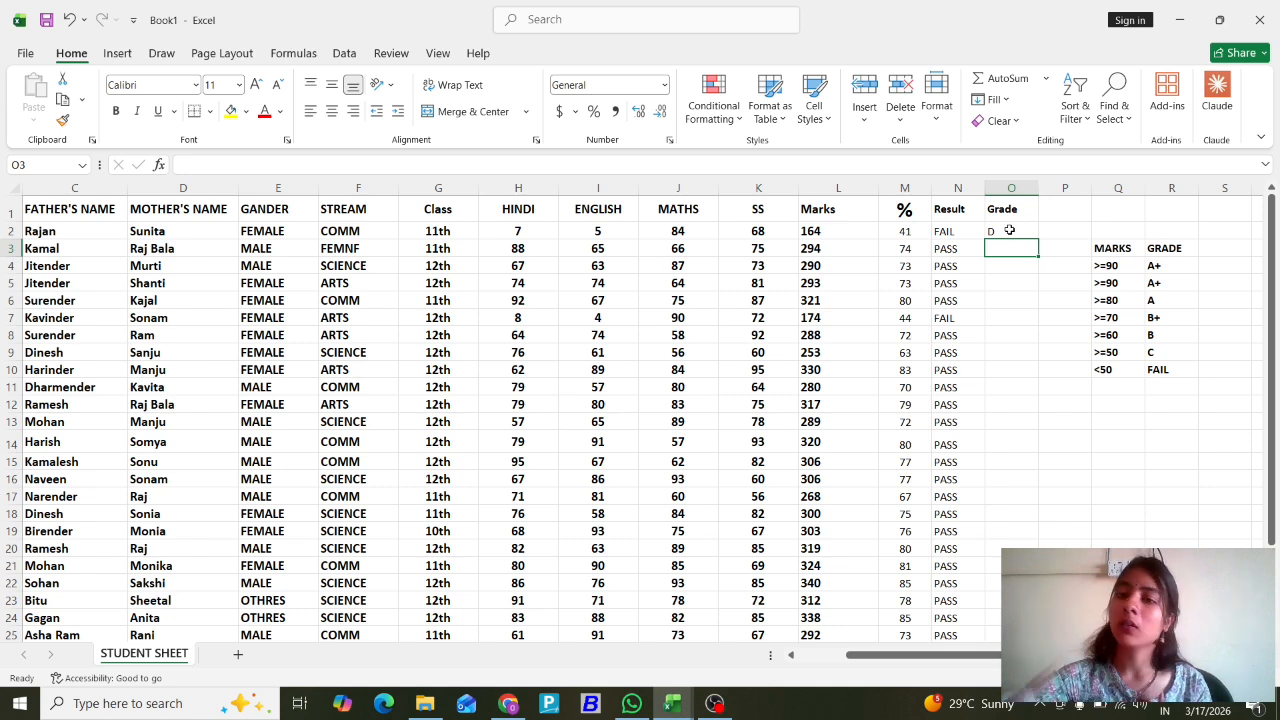
Fill the grade formula from O2 down the Grade column for all students through row 31.
left_click(1010, 231)
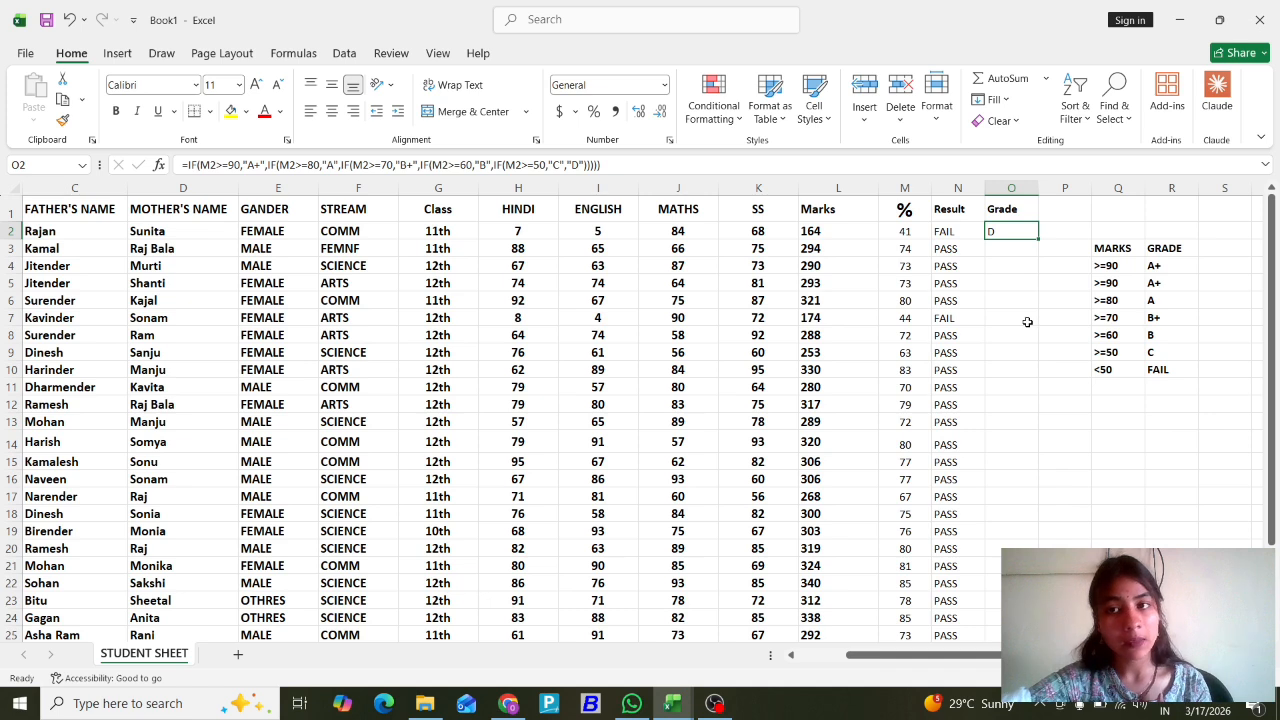
left_click(1026, 250)
left_click(1023, 231)
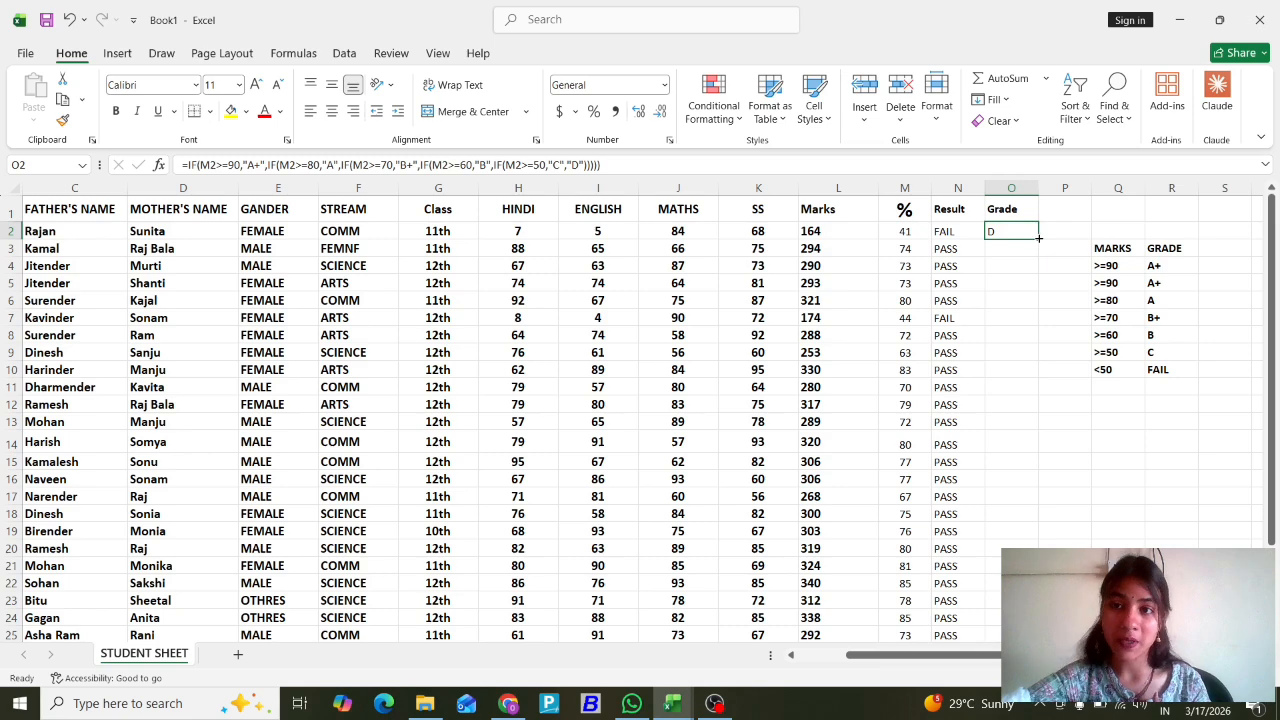
double_click(1040, 238)
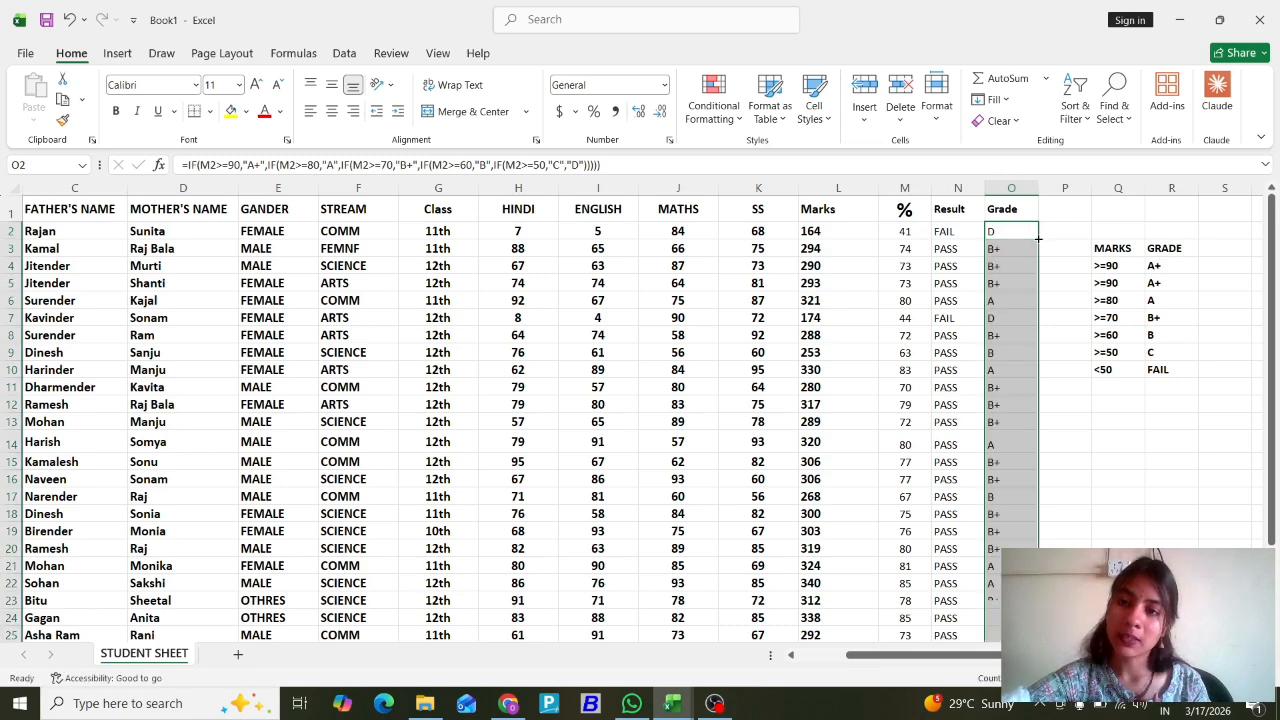
scroll(1049, 283, "down", 2)
scroll(1049, 283, "down", 1)
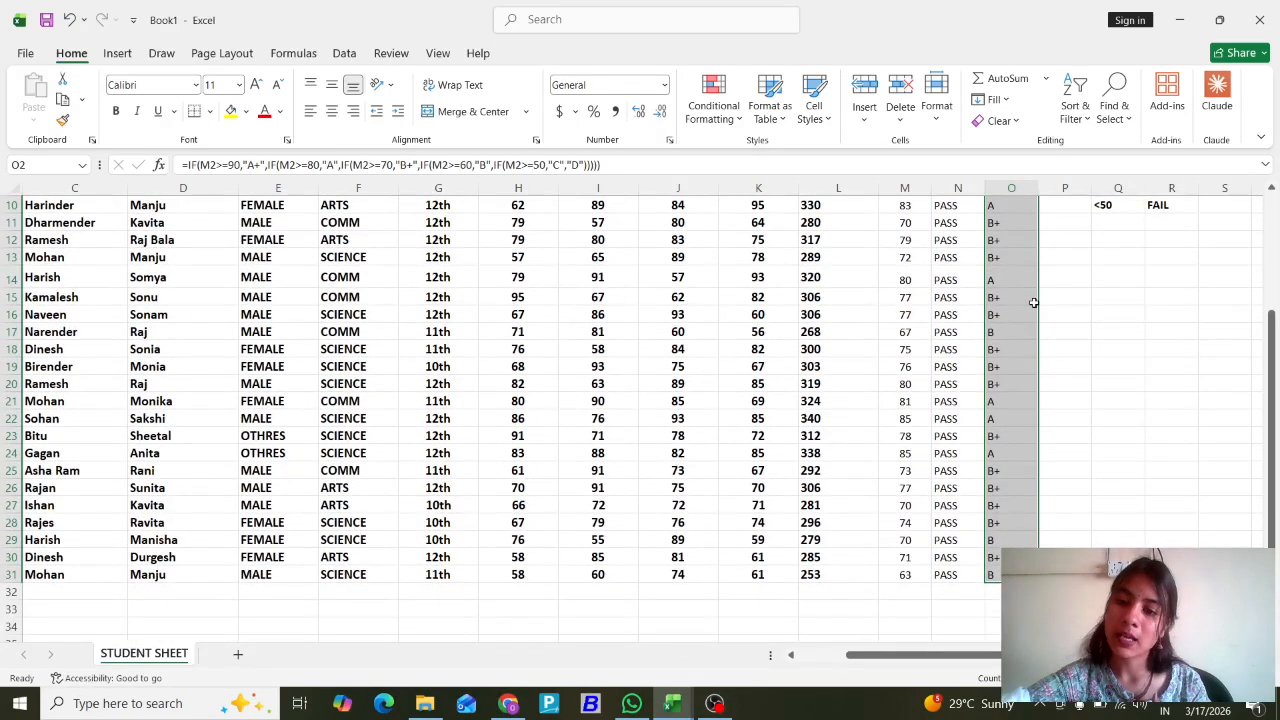
scroll(1041, 458, "up", 3)
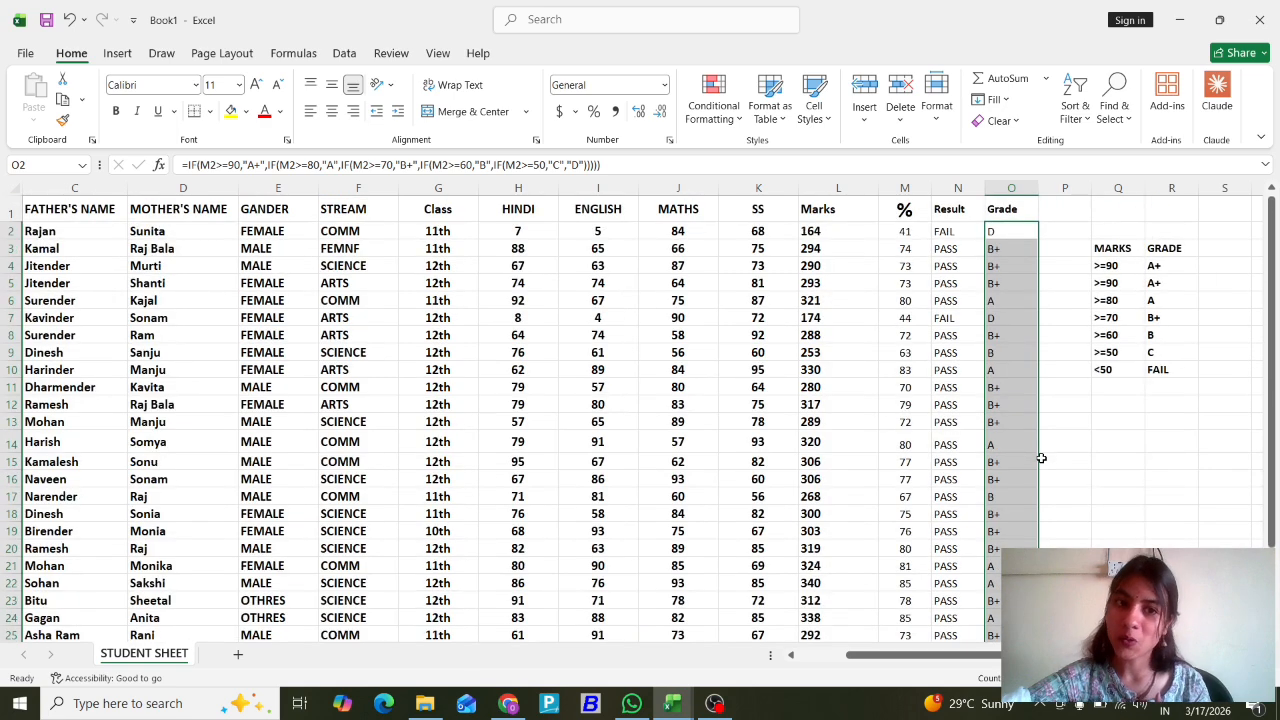